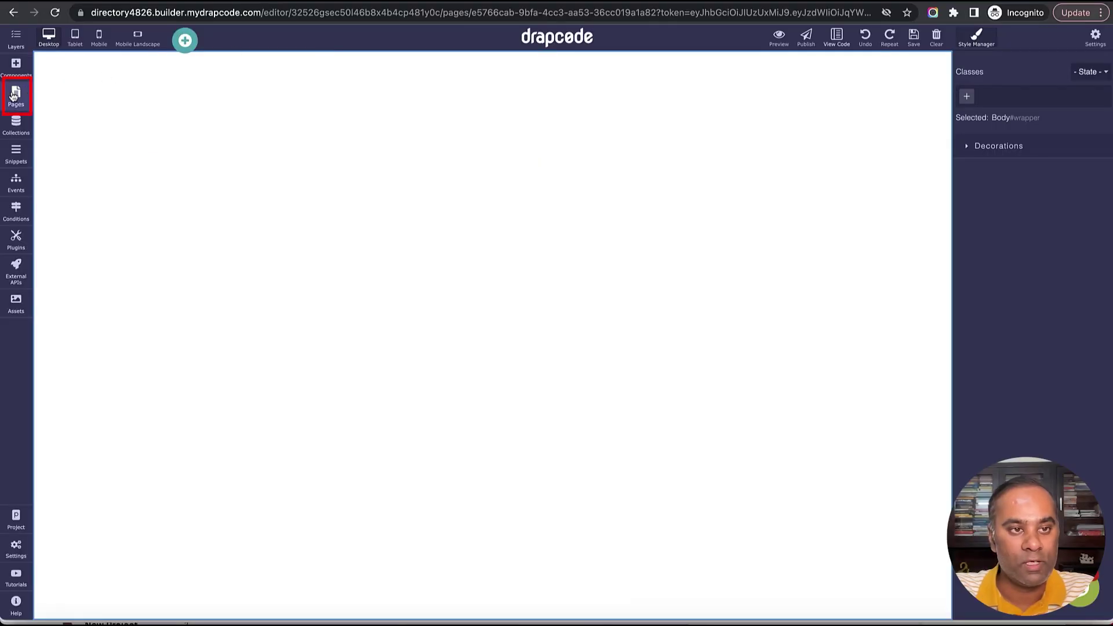
- Glance at the project's page list, then scroll the Bootstrap Examples to Custom Components
click(16, 95)
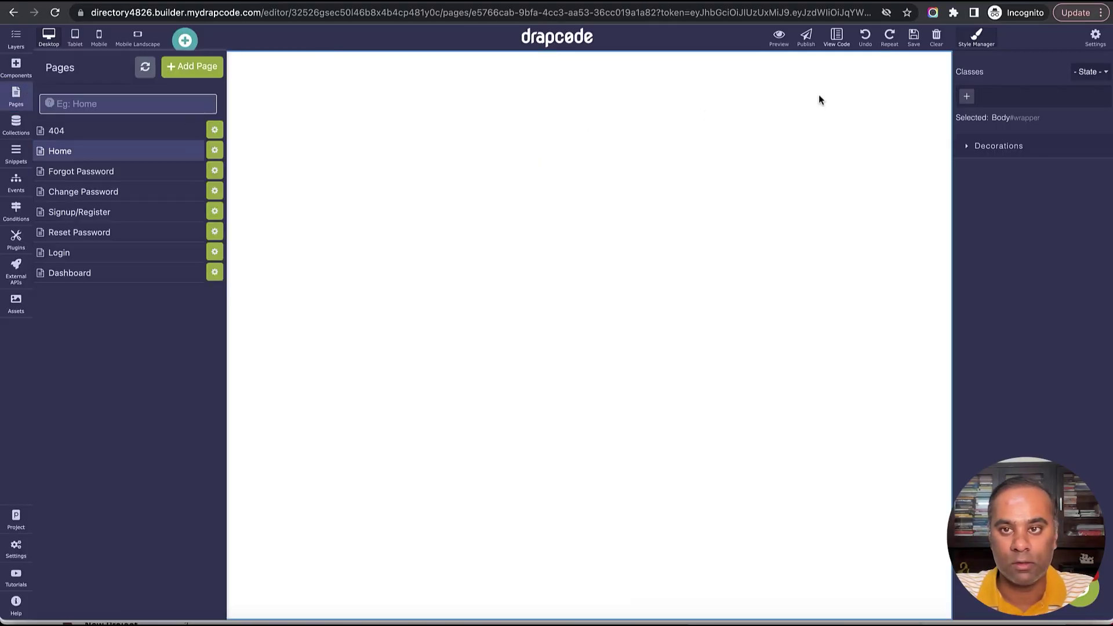
click(17, 98)
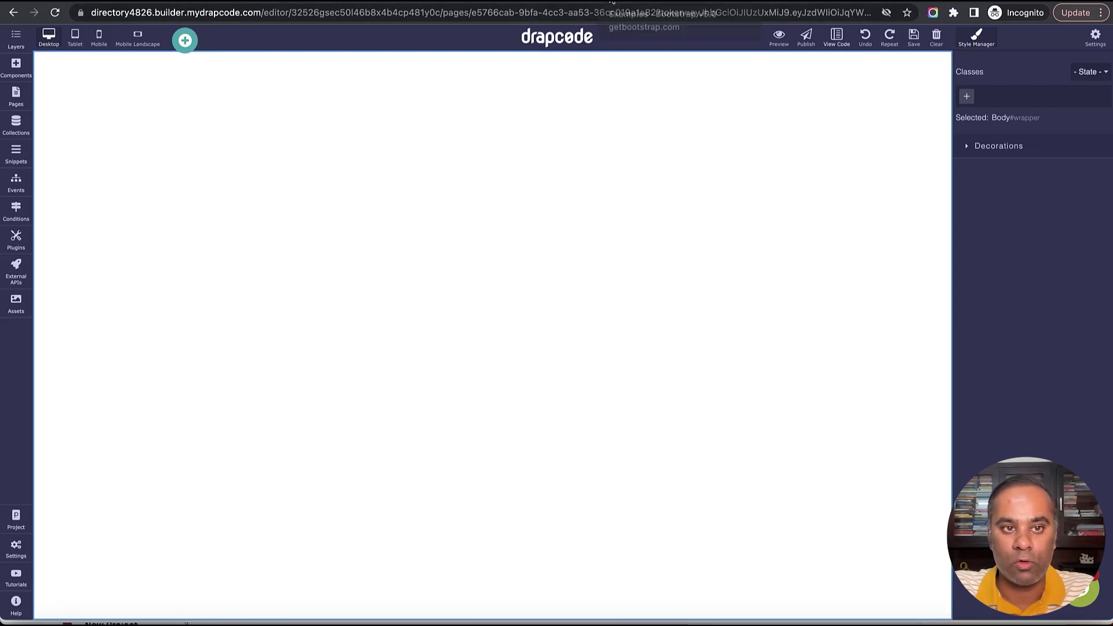
click(611, 4)
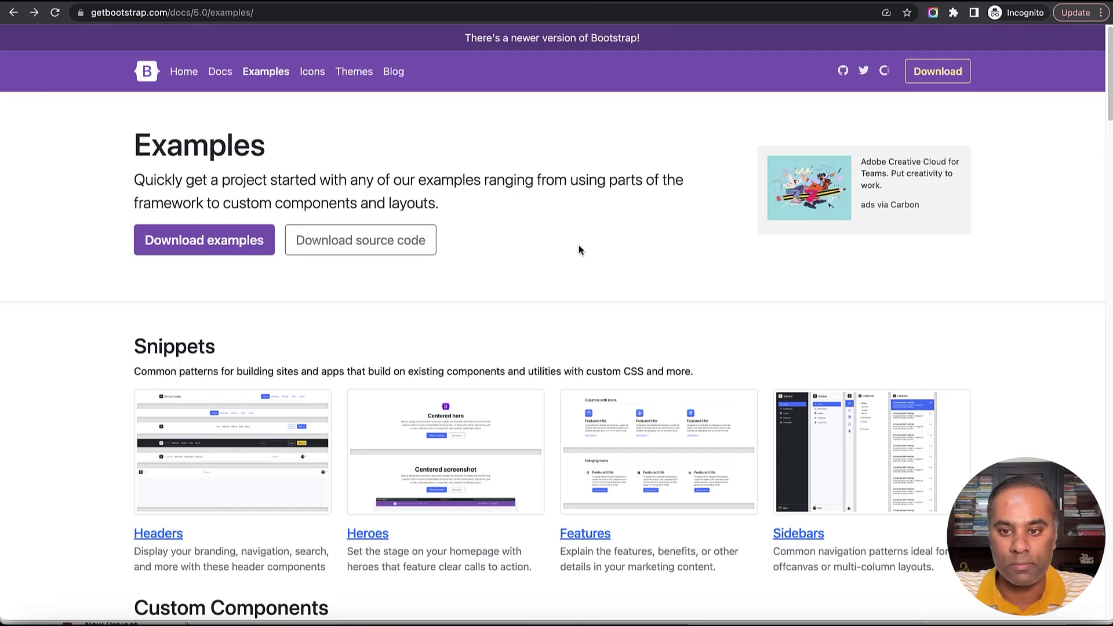
scroll(579, 248, down, 5)
scroll(609, 355, down, 1)
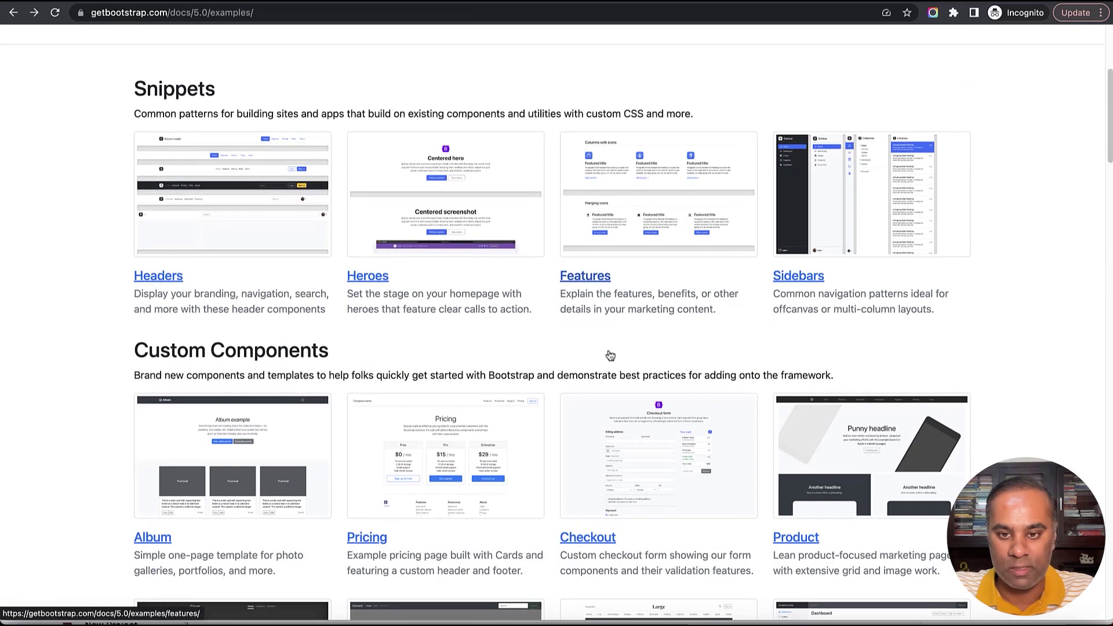
scroll(608, 347, down, 6)
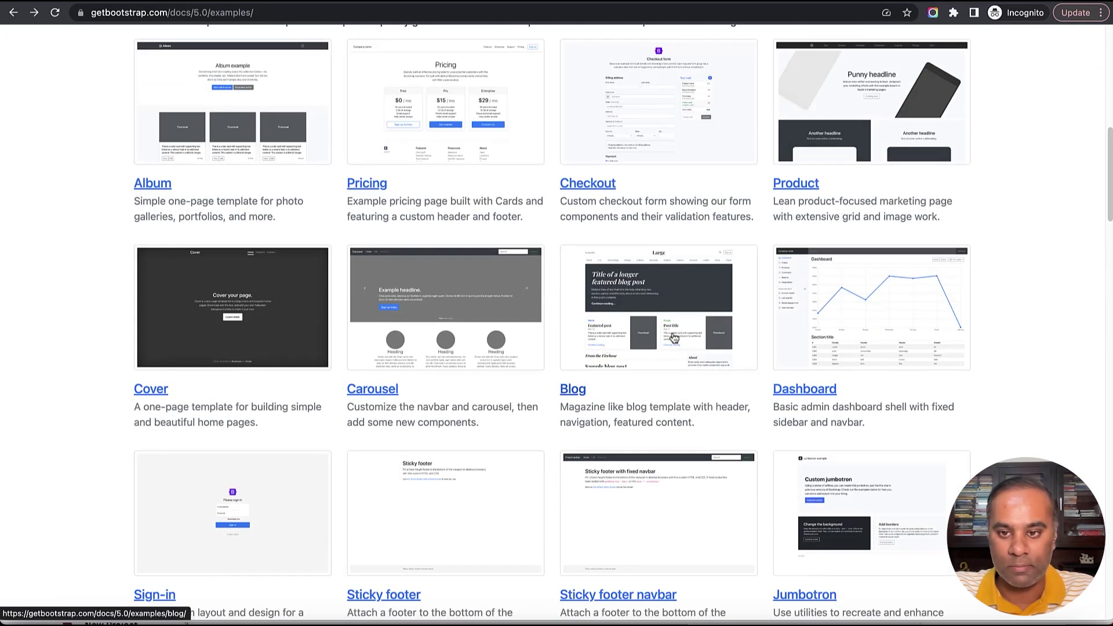
scroll(753, 371, down, 1)
- Open the Dashboard example and look over its chart and table
click(819, 391)
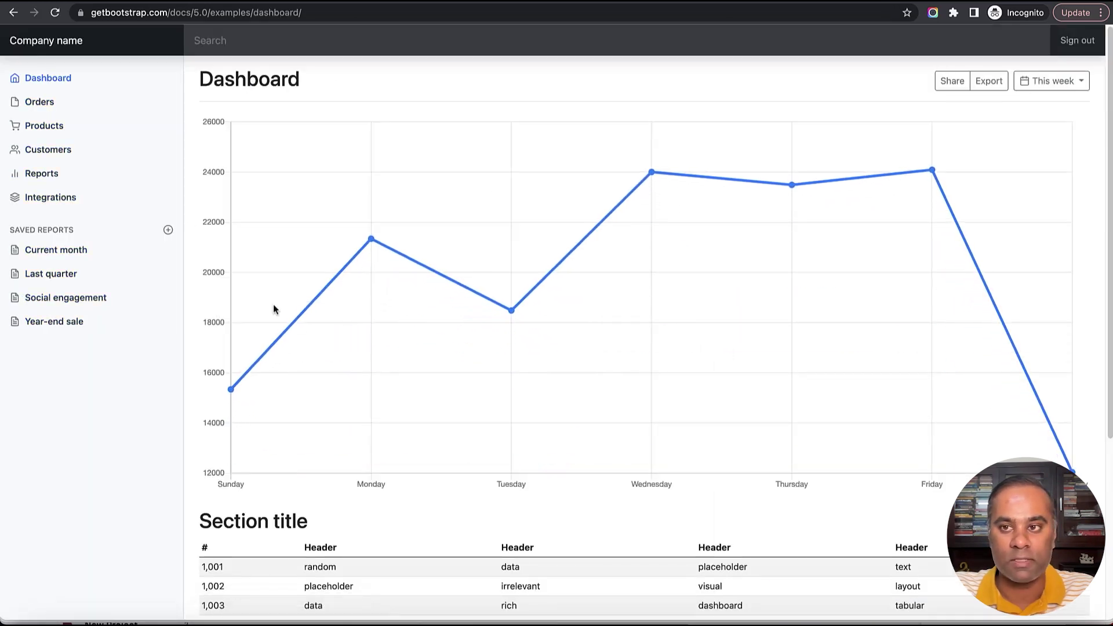
scroll(556, 277, down, 4)
scroll(556, 275, up, 4)
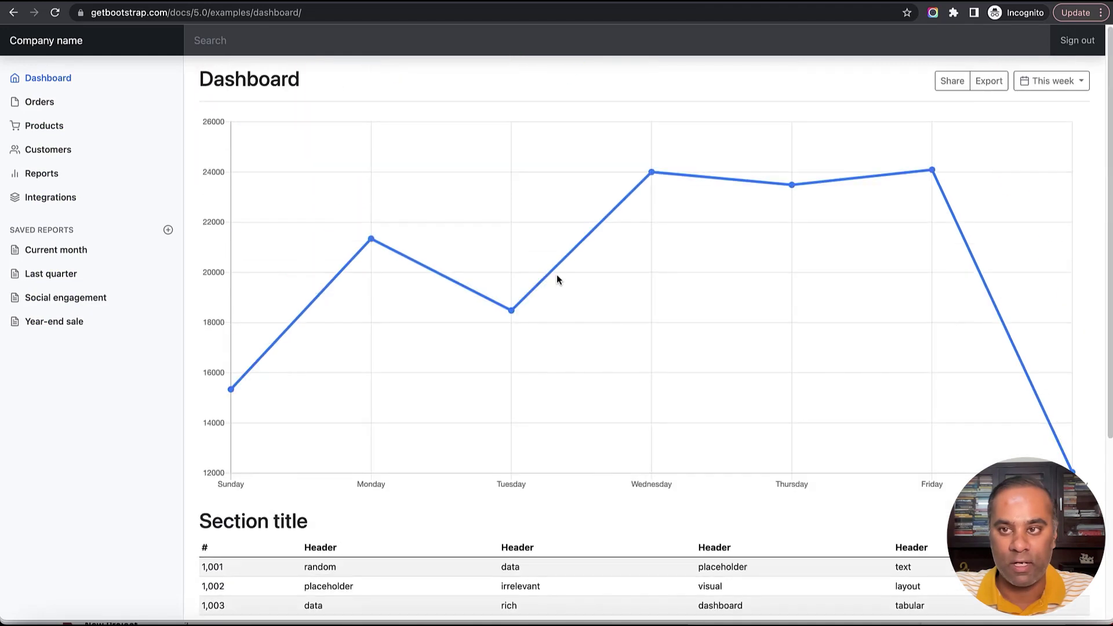
scroll(534, 276, down, 4)
scroll(534, 276, up, 4)
- Inspect the Company name link and copy the dashboard's <header> element as HTML
right_click(110, 44)
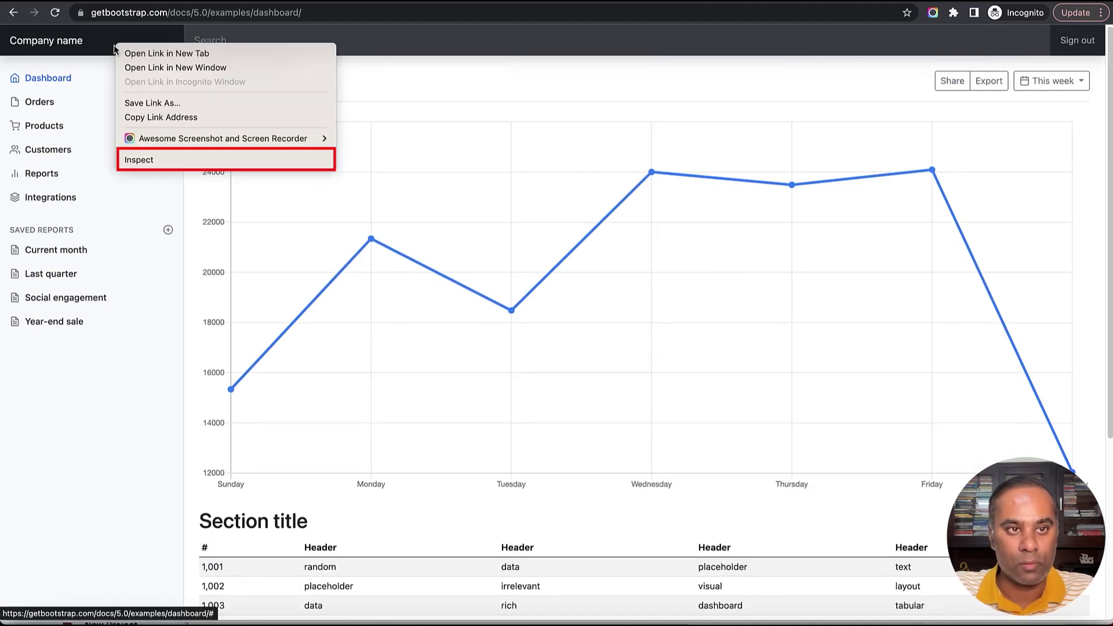
click(166, 155)
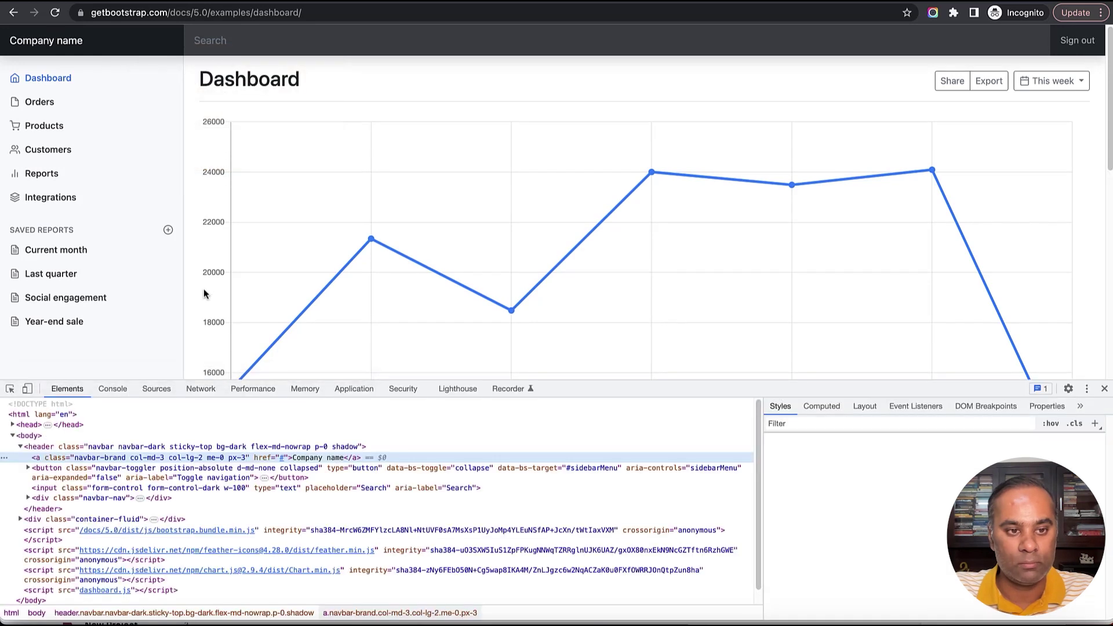
click(21, 446)
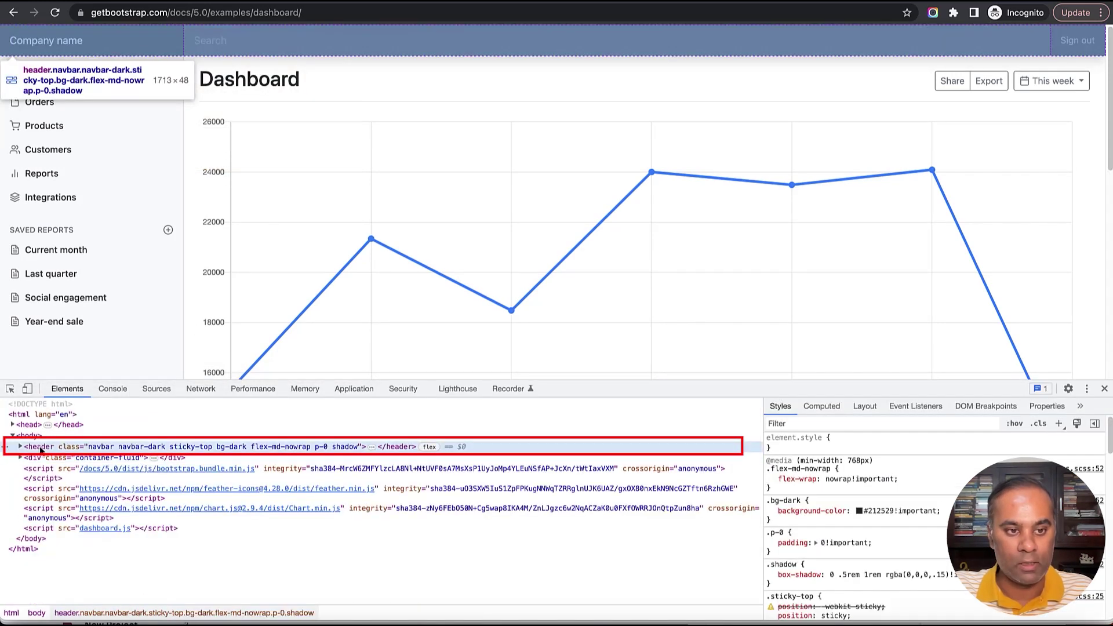
right_click(40, 450)
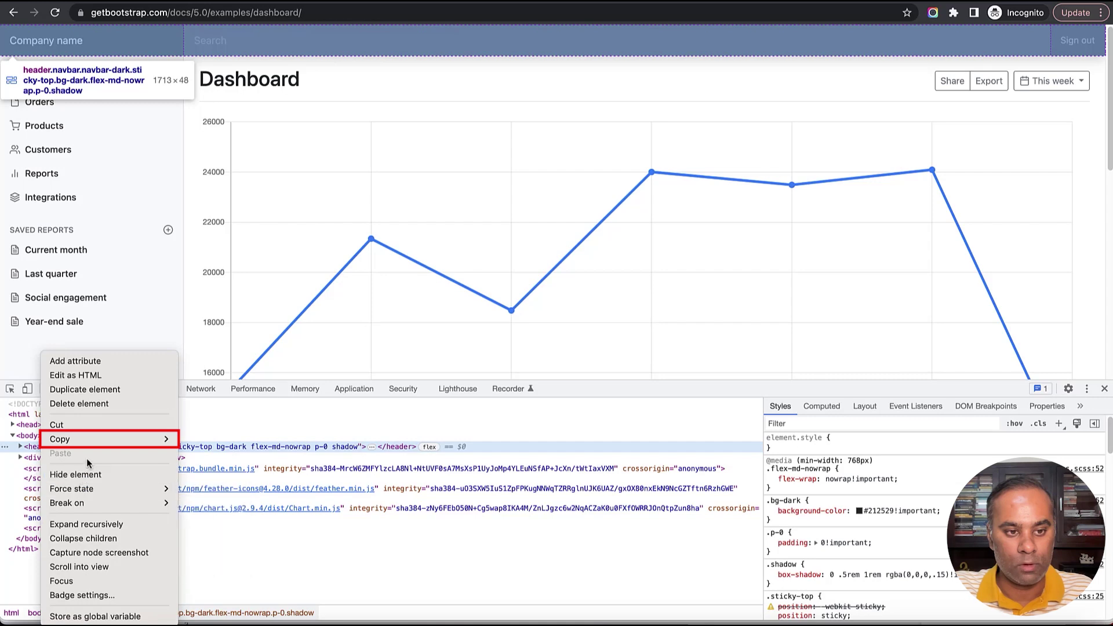
mouse_move(116, 439)
click(206, 433)
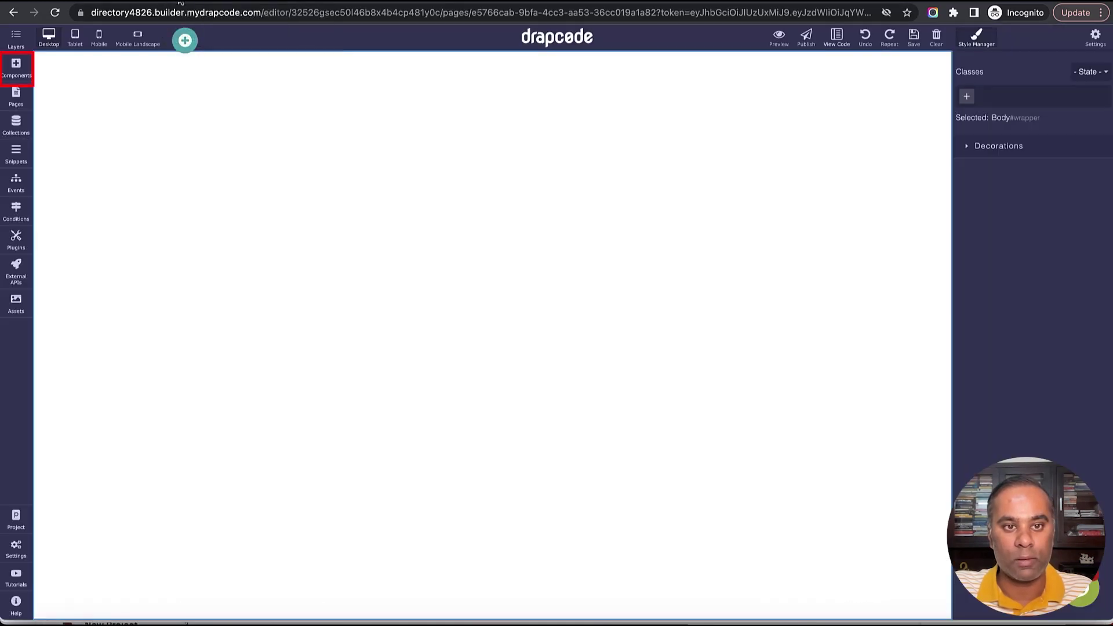
- Add a Custom HTML Code block and embed the copied header markup as the navbar
click(15, 67)
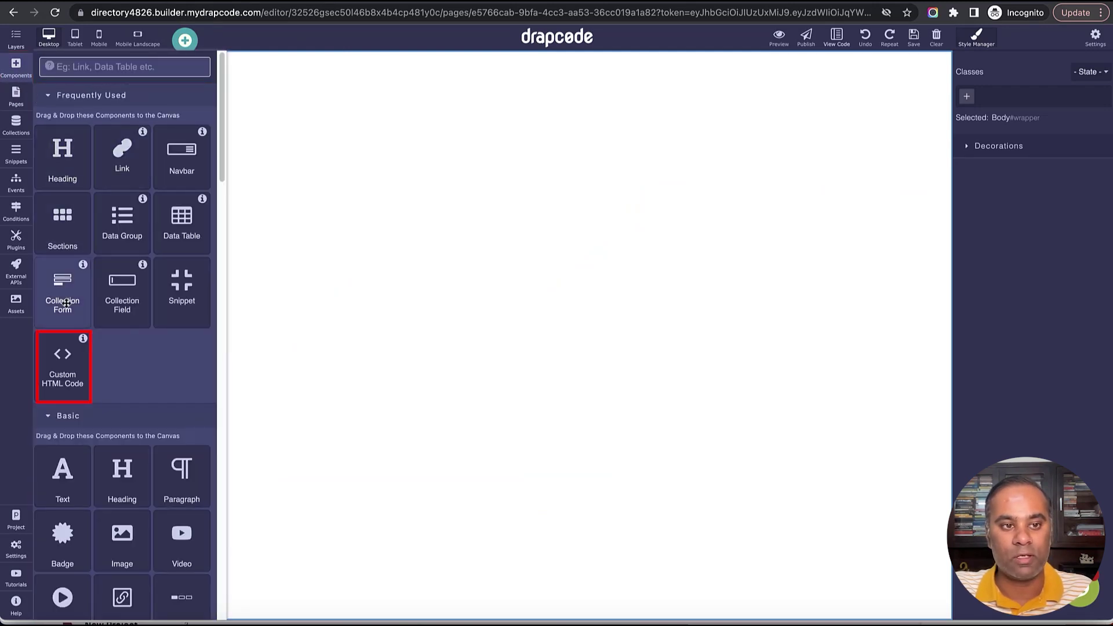
drag(63, 362, 267, 360)
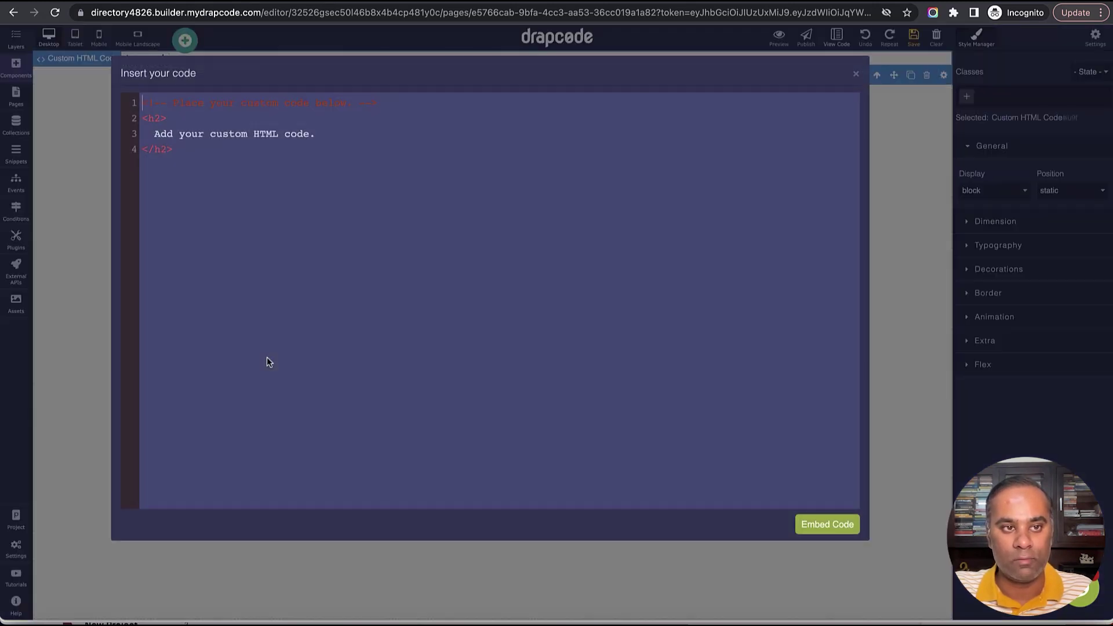
click(318, 270)
key(ctrl+a)
key(ctrl+v)
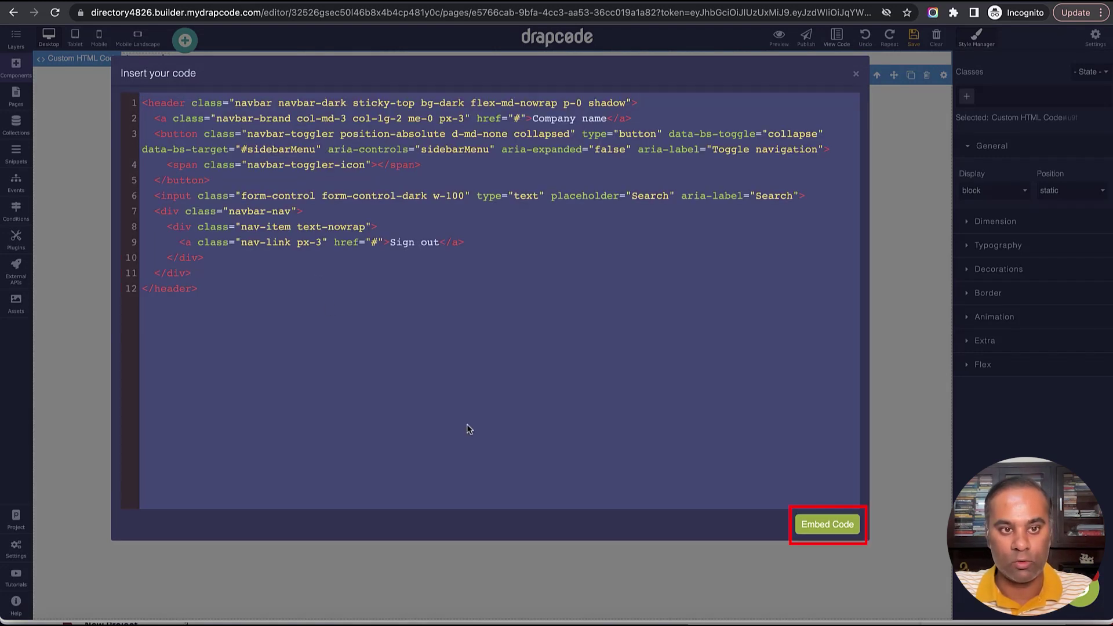
click(818, 527)
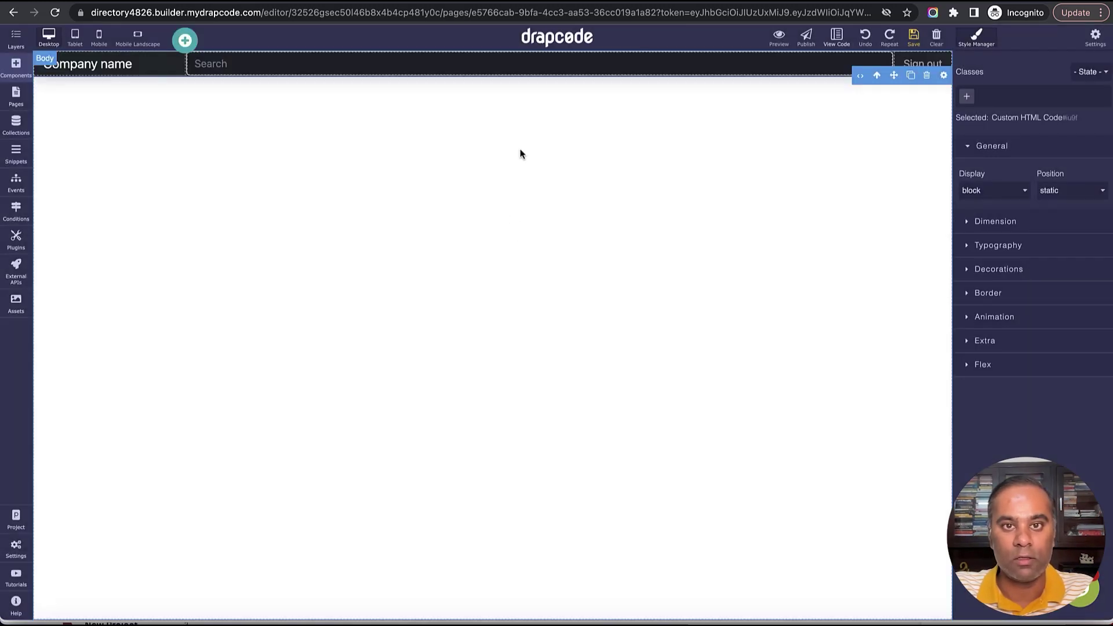
- Copy the dashboard's div.container-fluid element from DevTools and return to DrapCode
click(611, 5)
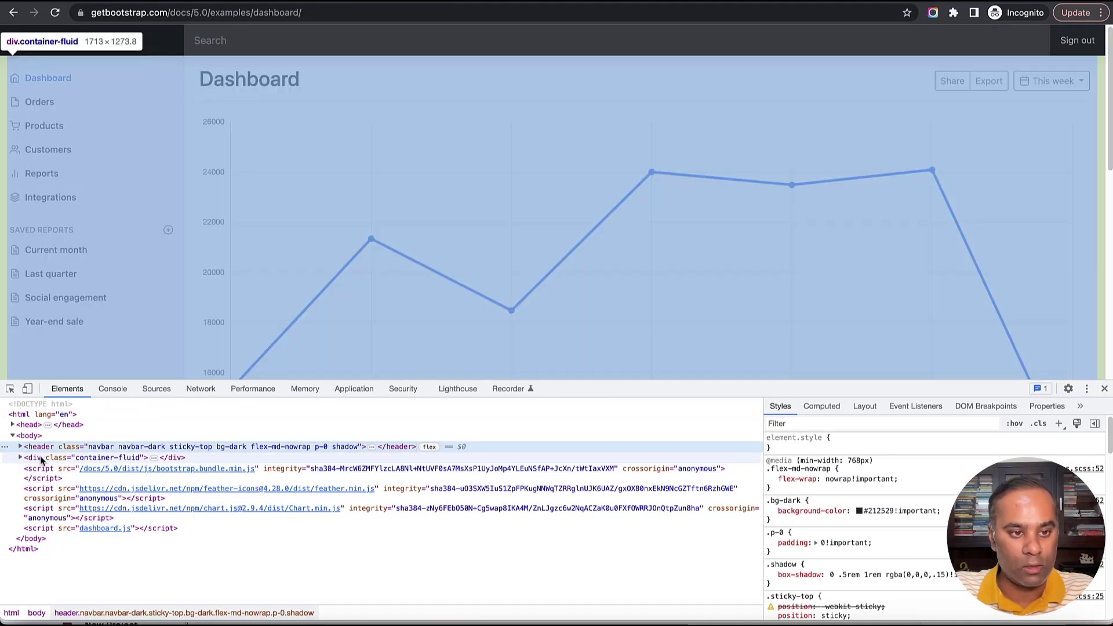
click(40, 455)
right_click(40, 455)
mouse_move(84, 445)
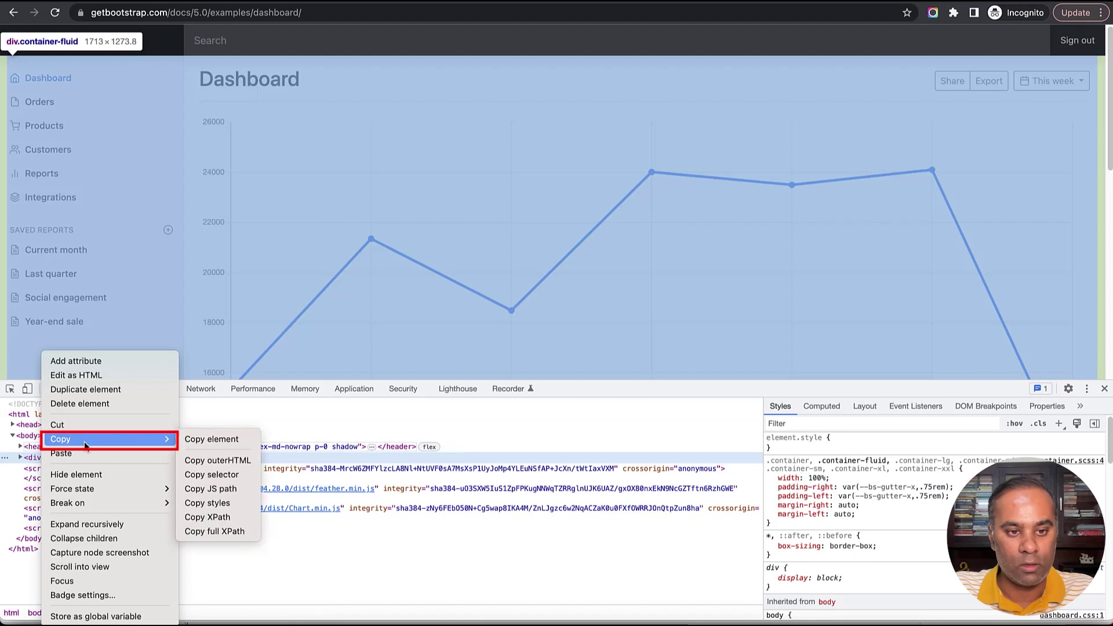
click(205, 439)
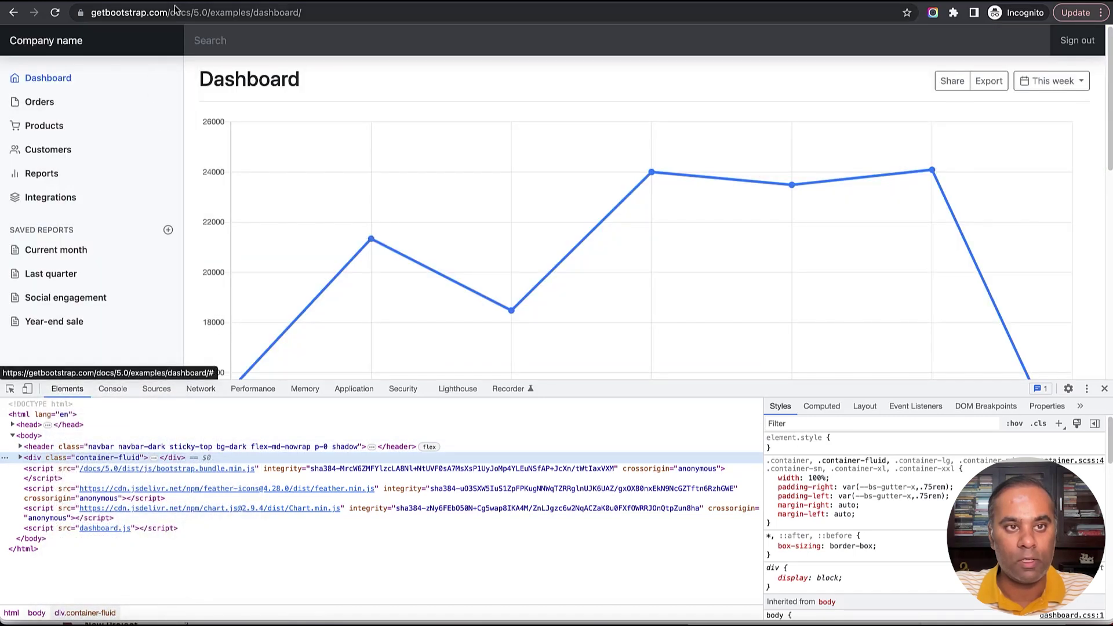
click(178, 3)
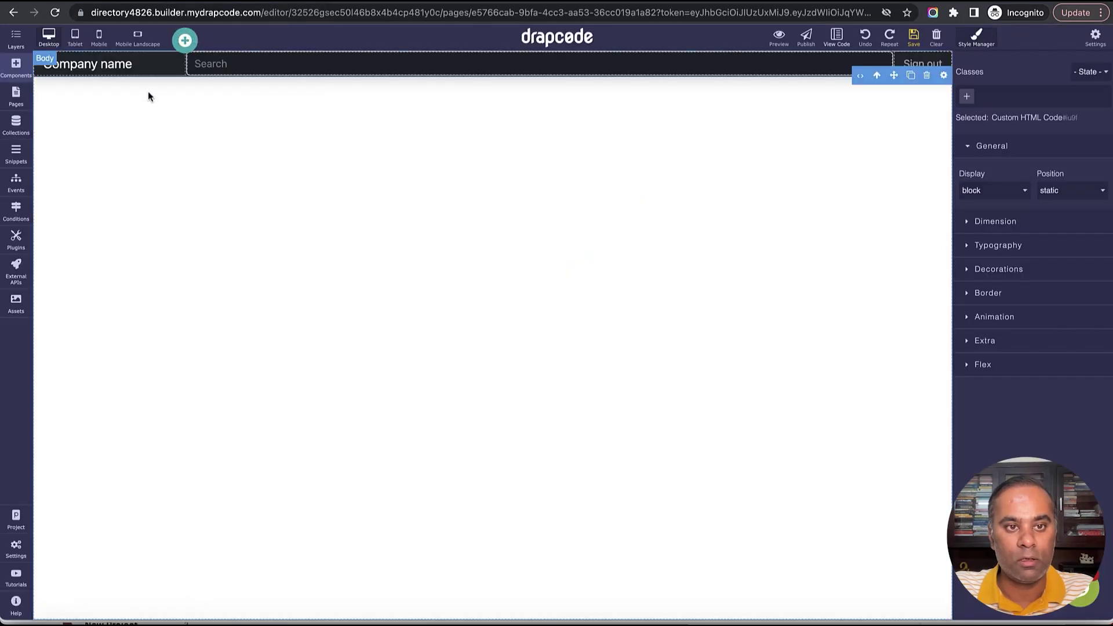
- Embed the container-fluid HTML in a second Custom HTML block below the navbar, then preview
click(20, 70)
drag(62, 364, 199, 369)
key(super+a)
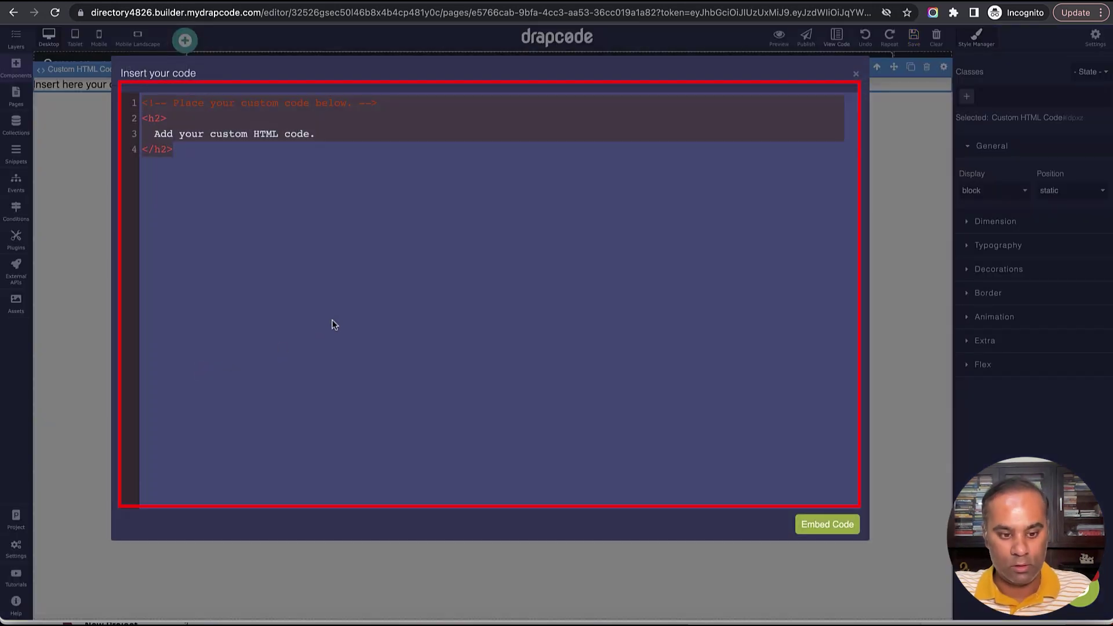
key(super+v)
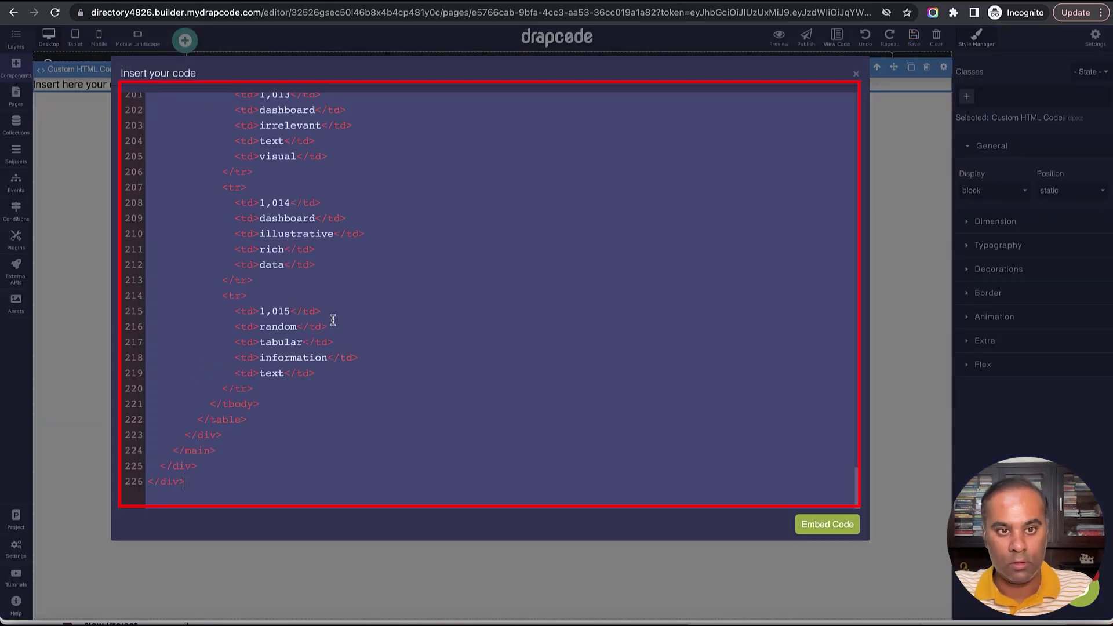
click(835, 525)
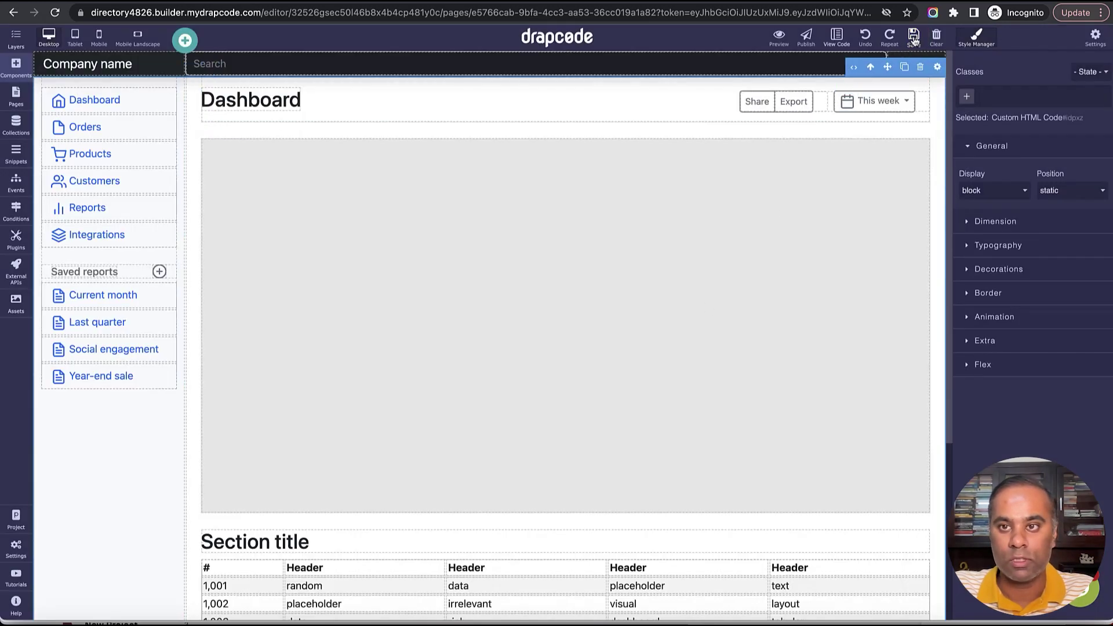
scroll(657, 364, down, 4)
scroll(648, 370, up, 4)
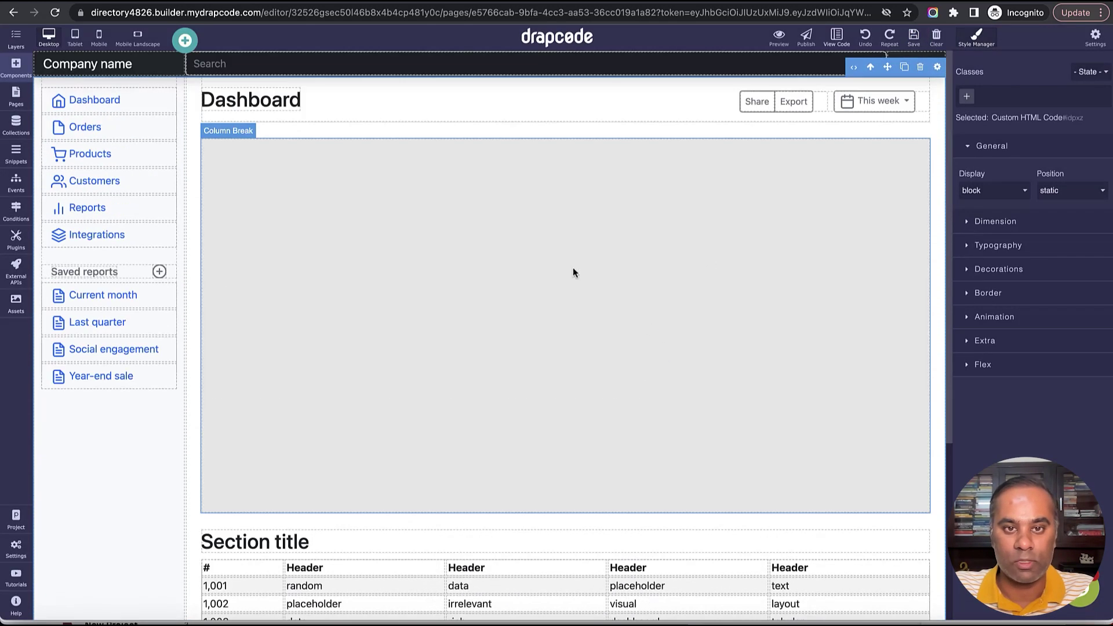
click(783, 51)
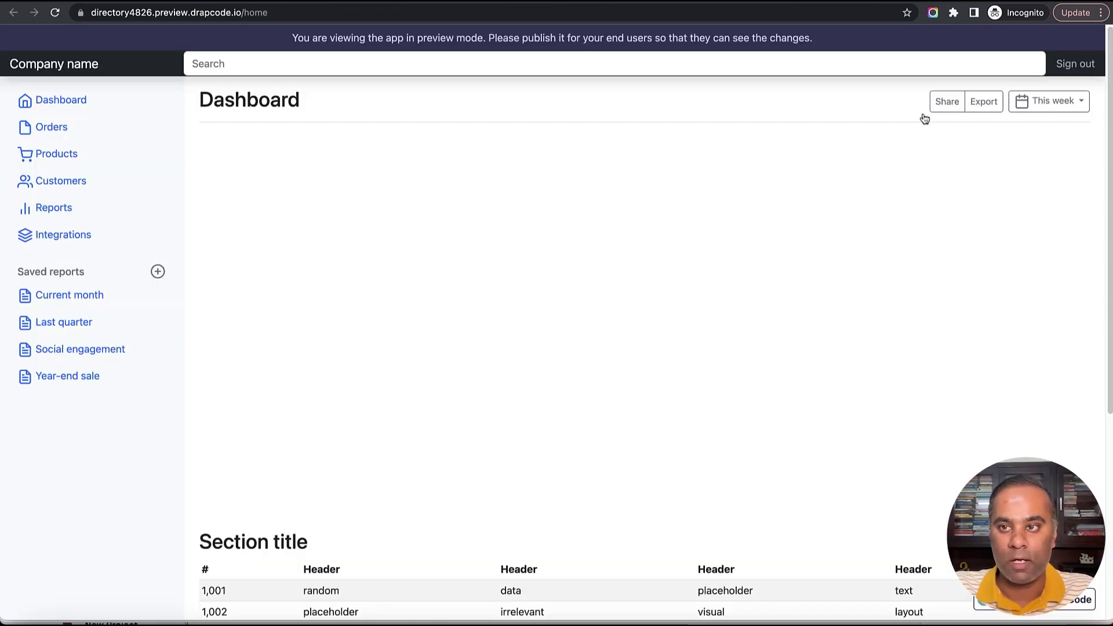
scroll(662, 285, down, 5)
scroll(479, 270, up, 5)
click(157, 272)
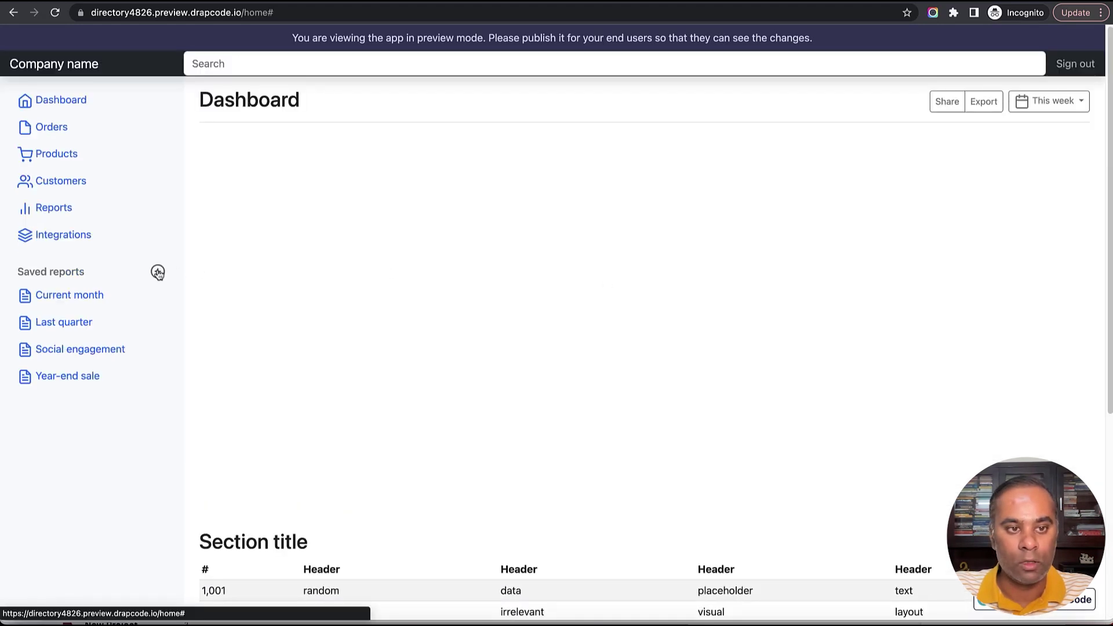
scroll(497, 280, down, 5)
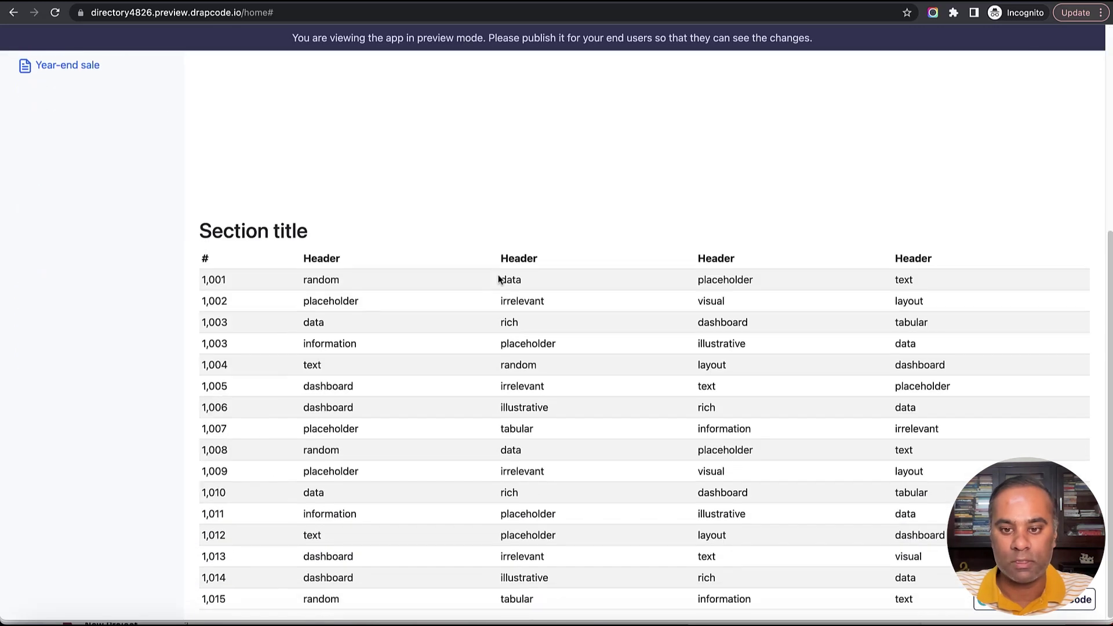
scroll(498, 279, up, 5)
scroll(556, 268, down, 5)
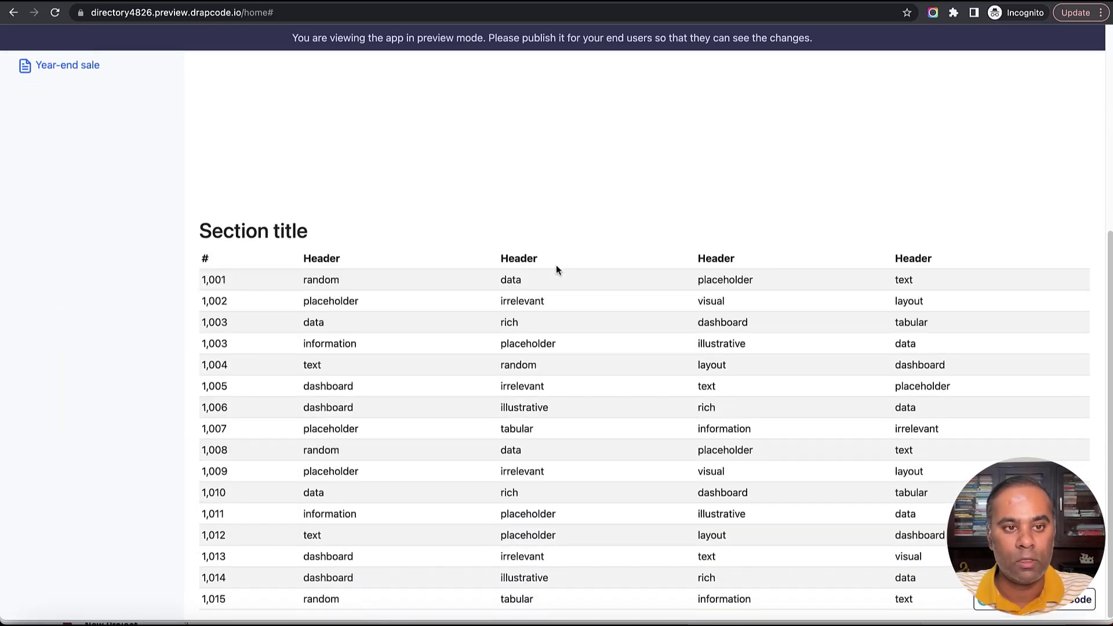
scroll(557, 267, up, 5)
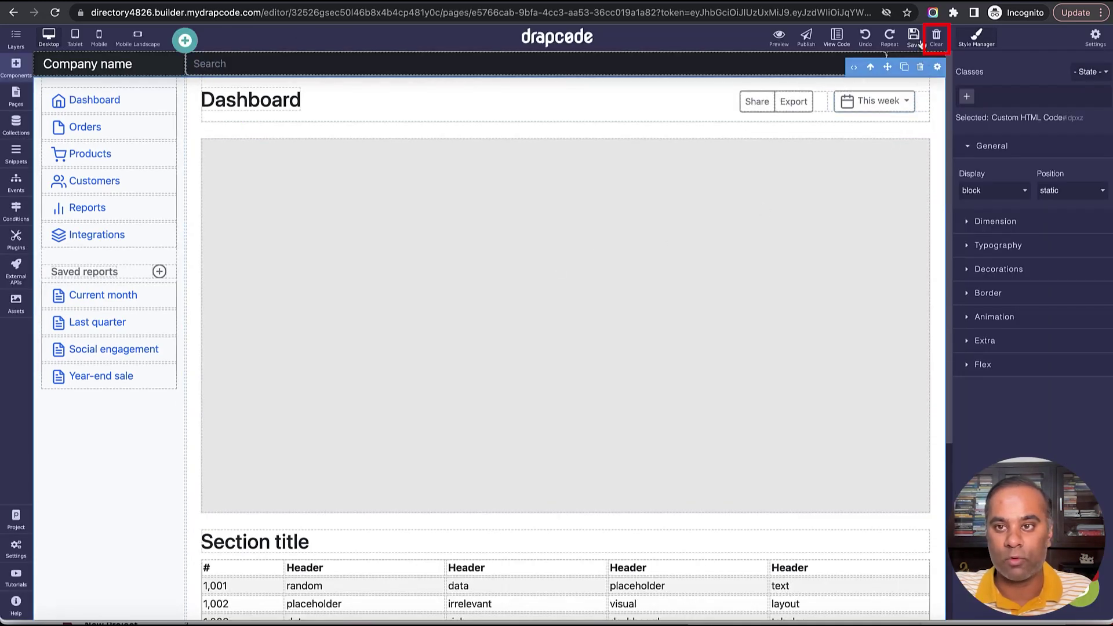
- Clear all existing content from the Home page canvas
click(936, 37)
click(667, 83)
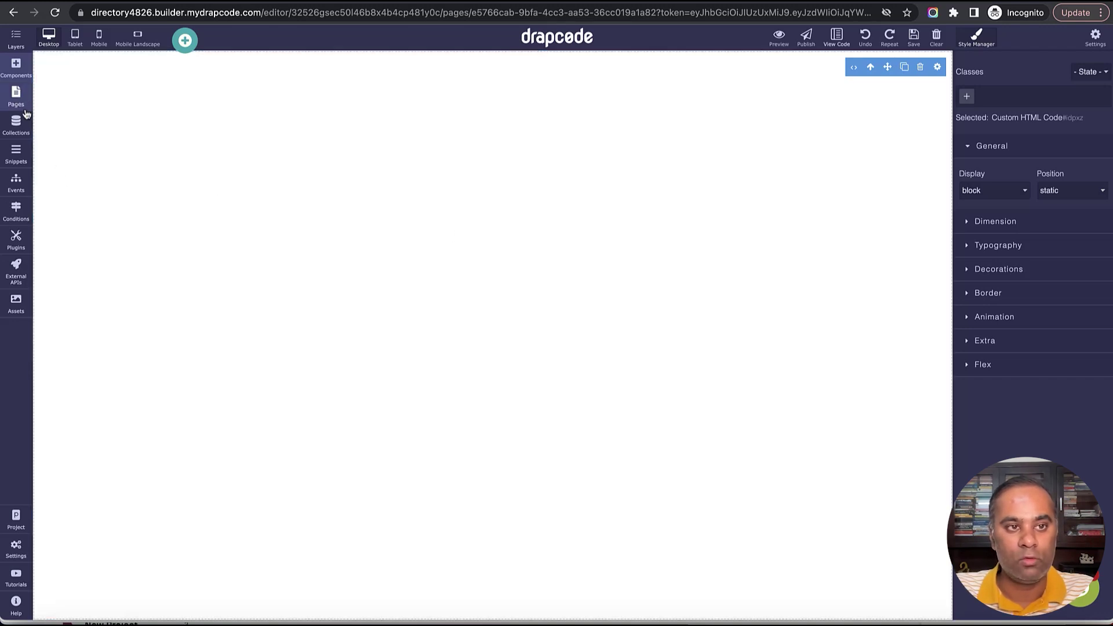
click(18, 68)
- Add a Sections block with the '2 Columns: Blank' layout and save the page
drag(62, 232, 219, 266)
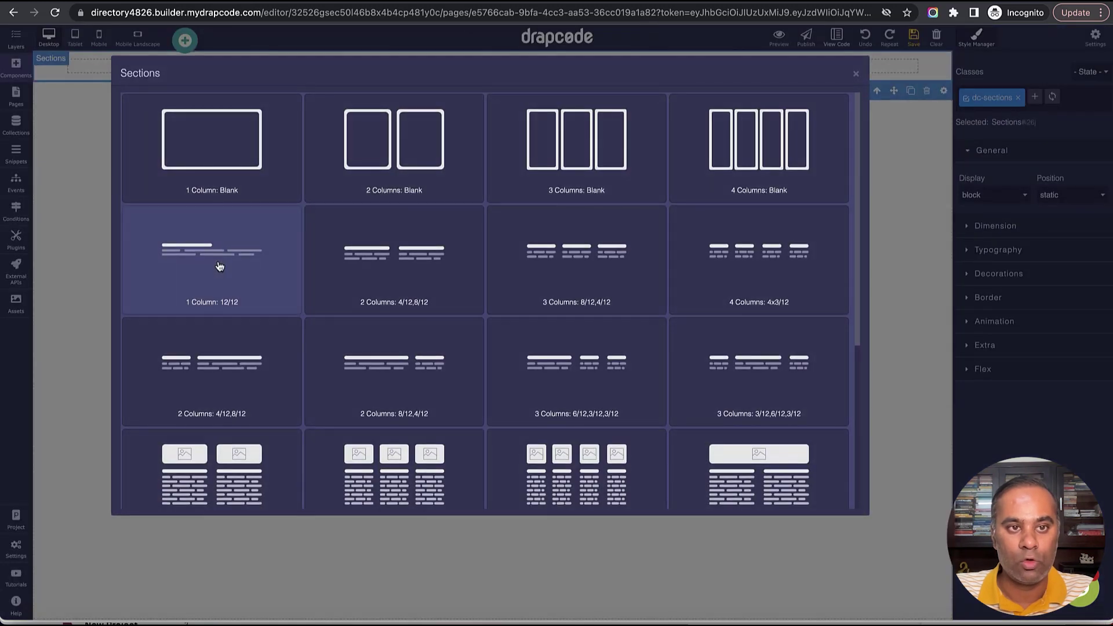
click(396, 161)
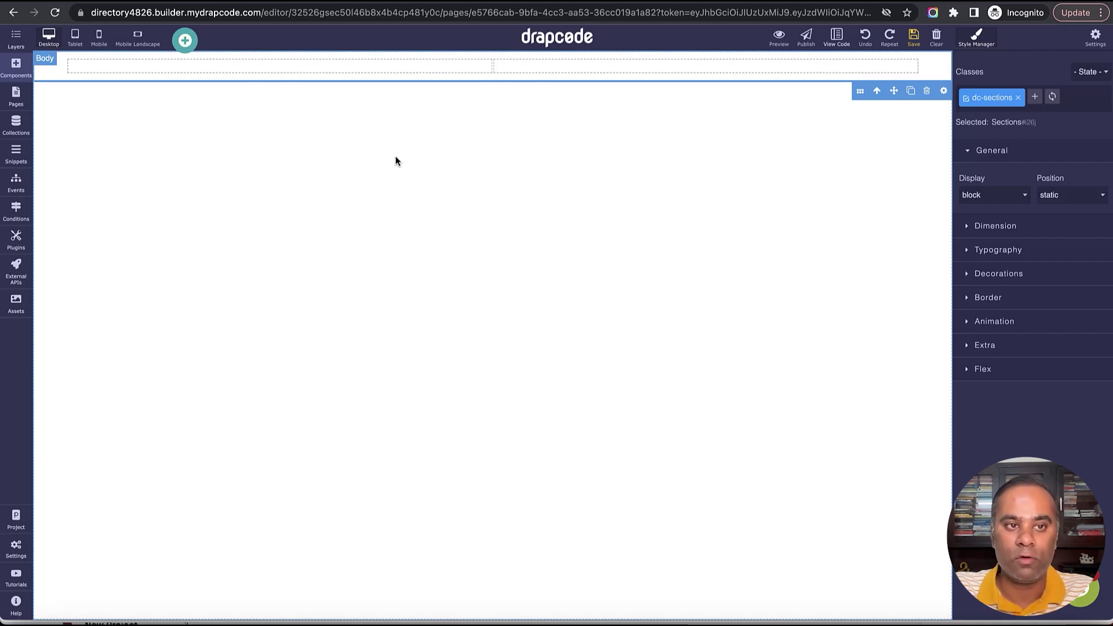
click(913, 36)
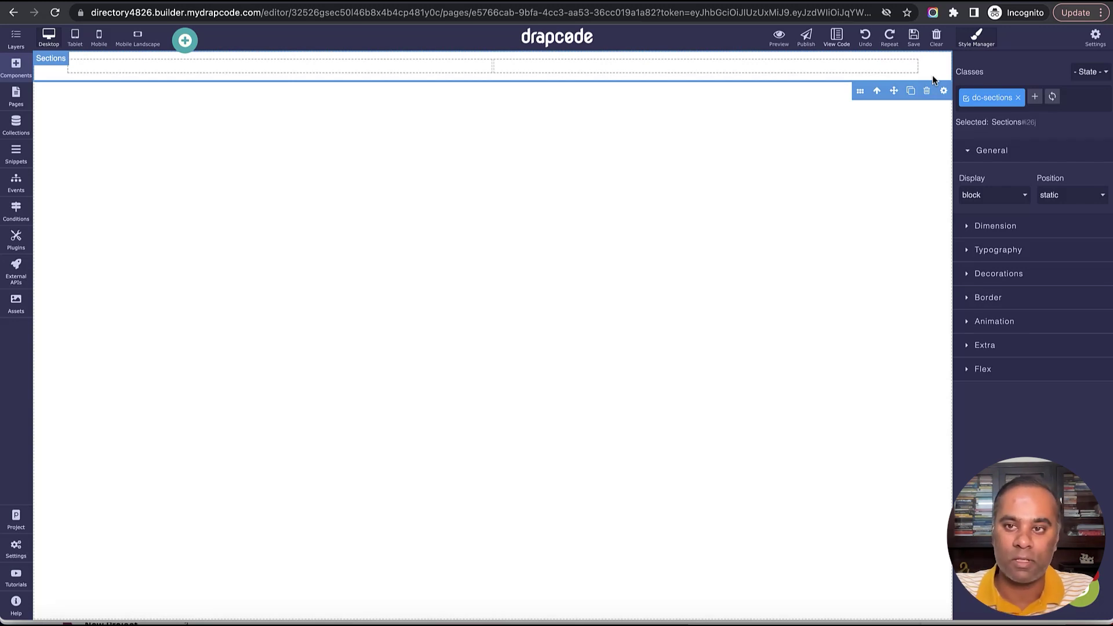
click(430, 72)
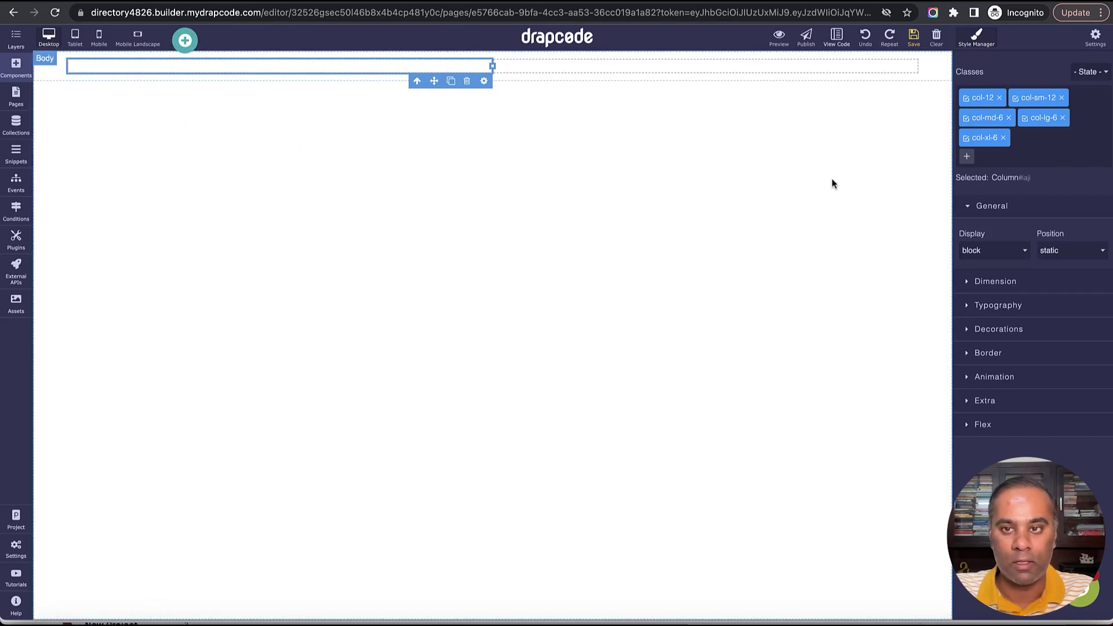
click(910, 39)
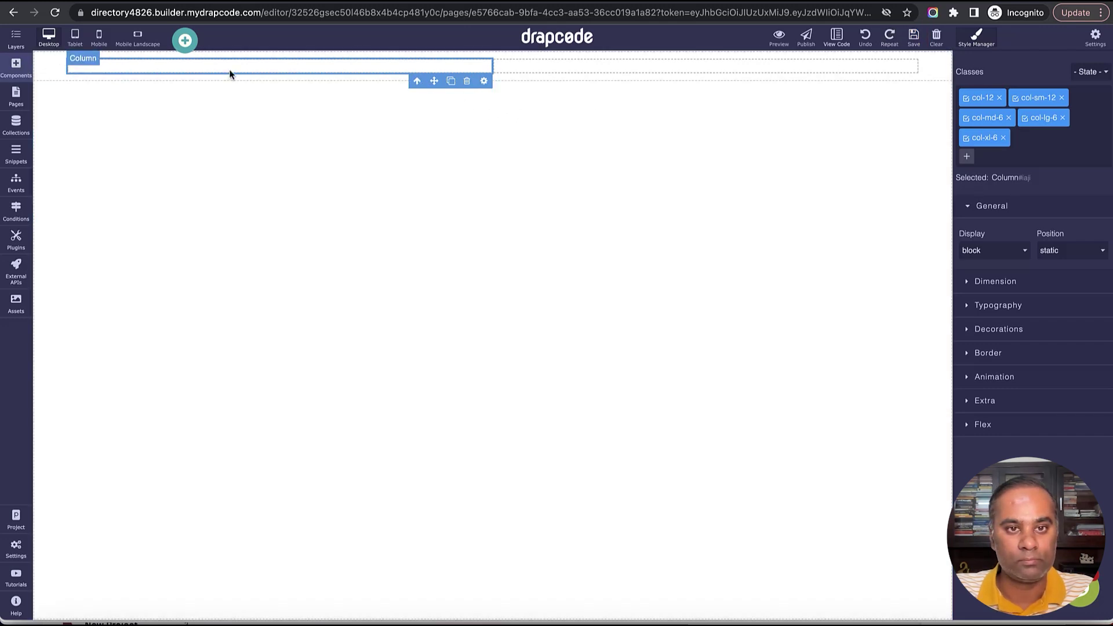
- Walk up from the row to the outer Sections wrapper and delete it
click(417, 81)
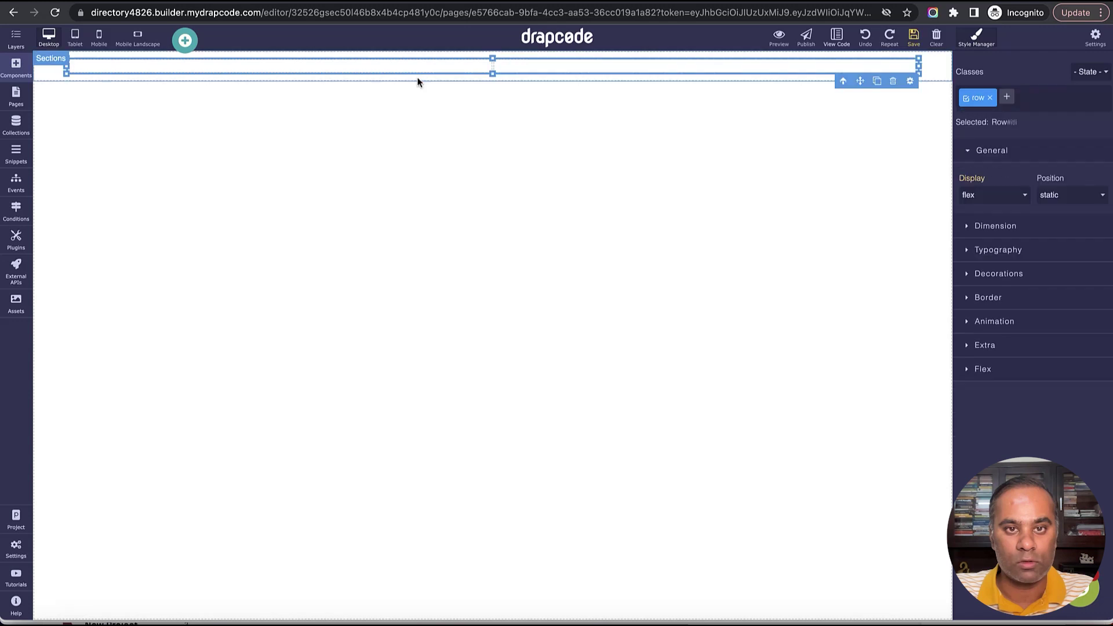
click(843, 81)
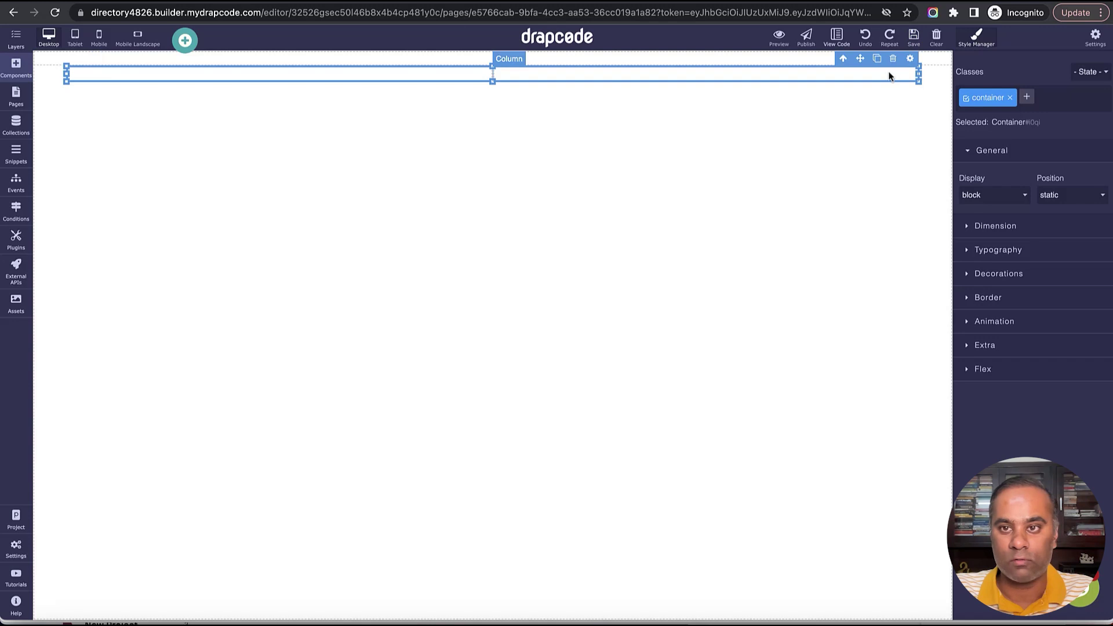
click(782, 61)
click(926, 80)
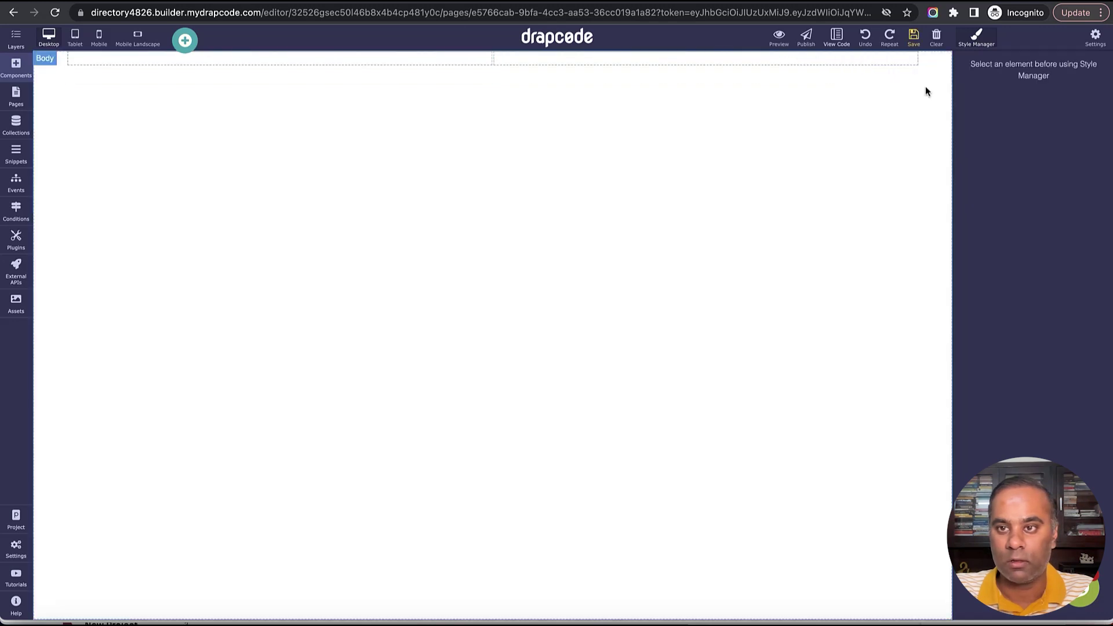
- Set the container width to 'Fluid (100% width of parent element)' and save
click(895, 61)
click(842, 75)
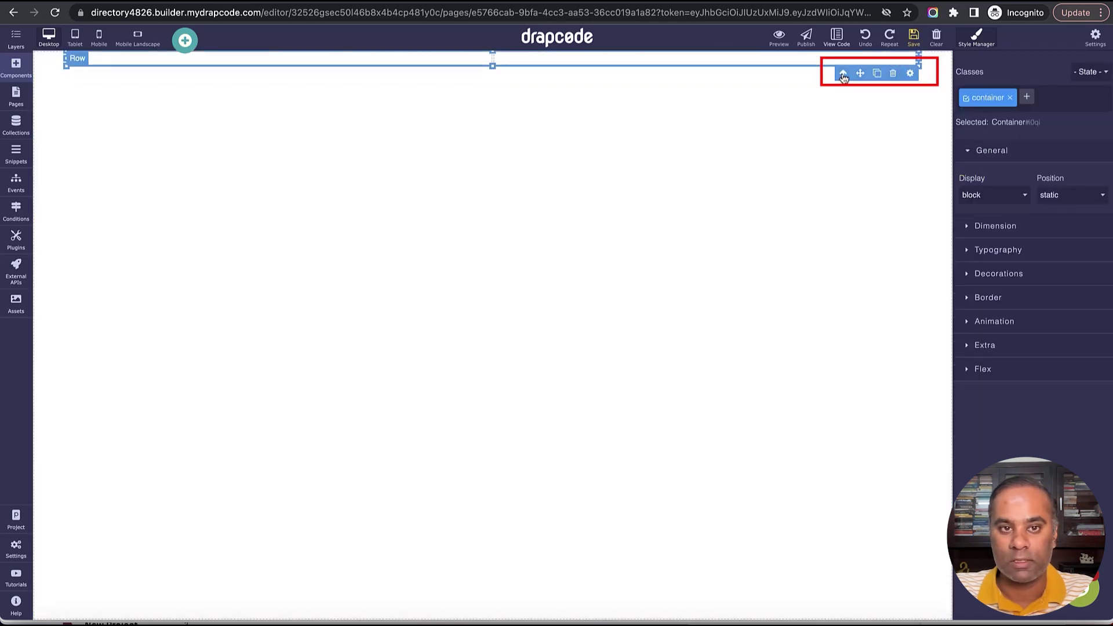
click(909, 73)
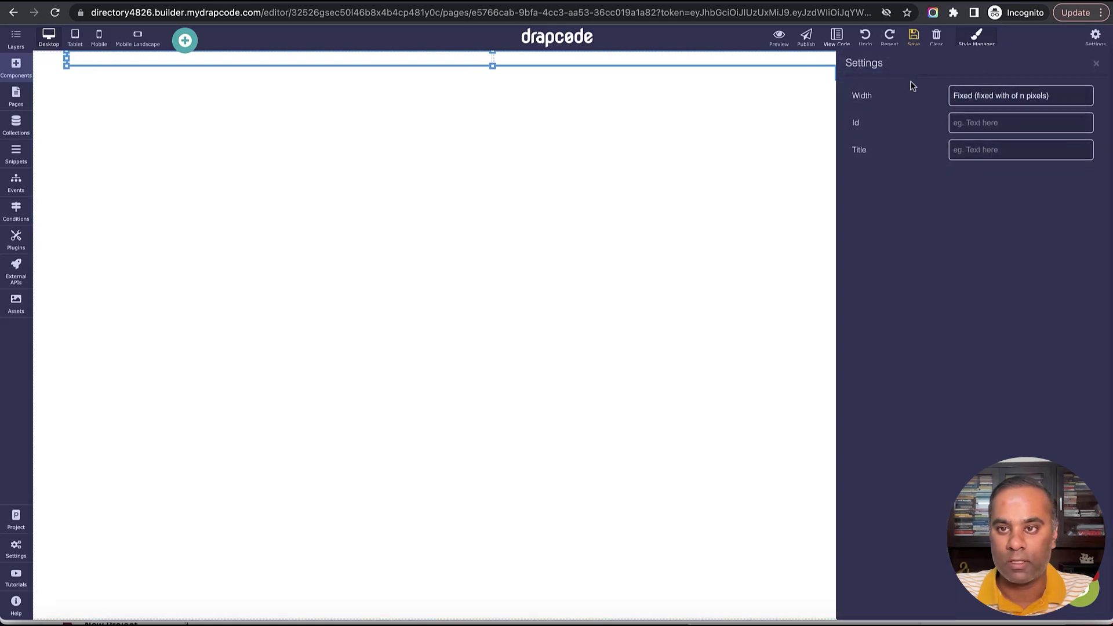
click(1005, 100)
click(997, 107)
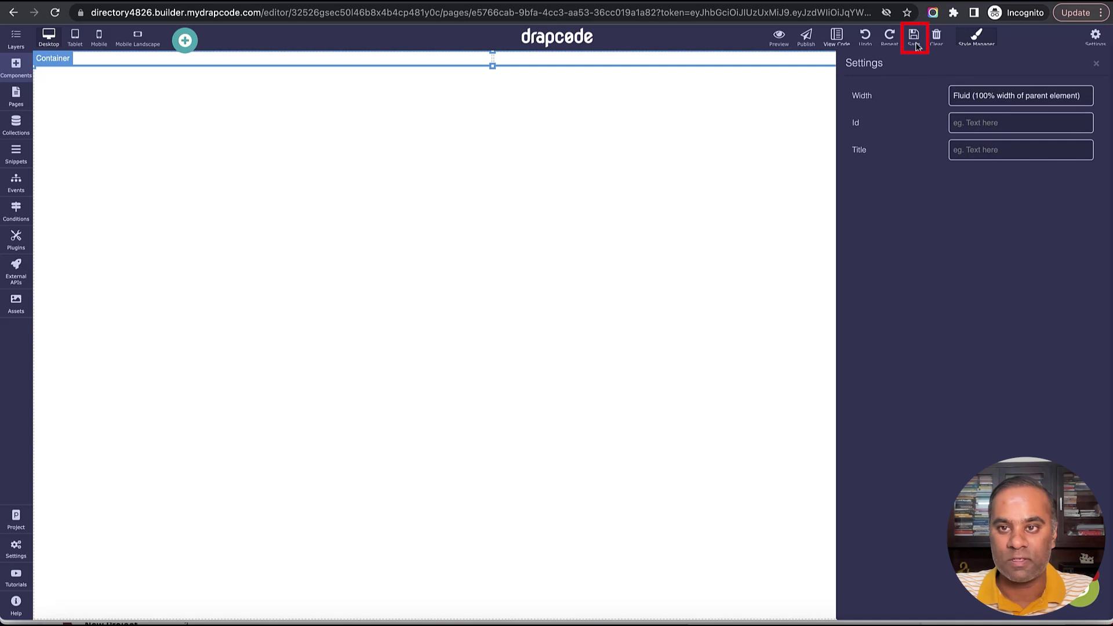
click(914, 41)
click(805, 116)
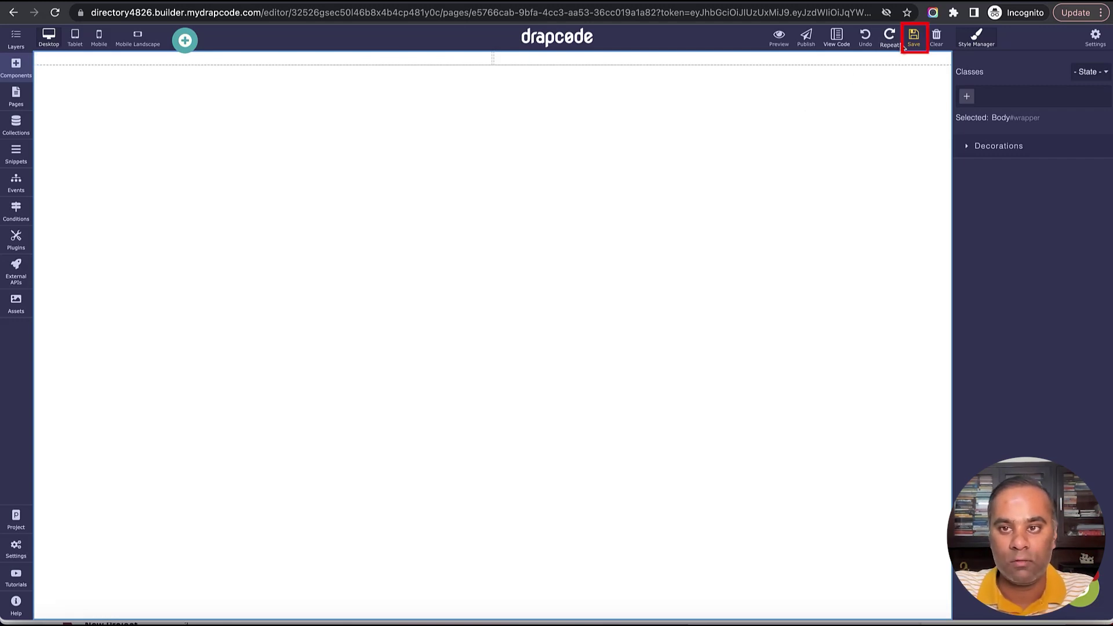
click(913, 39)
- Select the left column and show its width settings (12/12 mobile, 6/12 elsewhere)
click(487, 60)
click(574, 60)
click(459, 59)
click(485, 74)
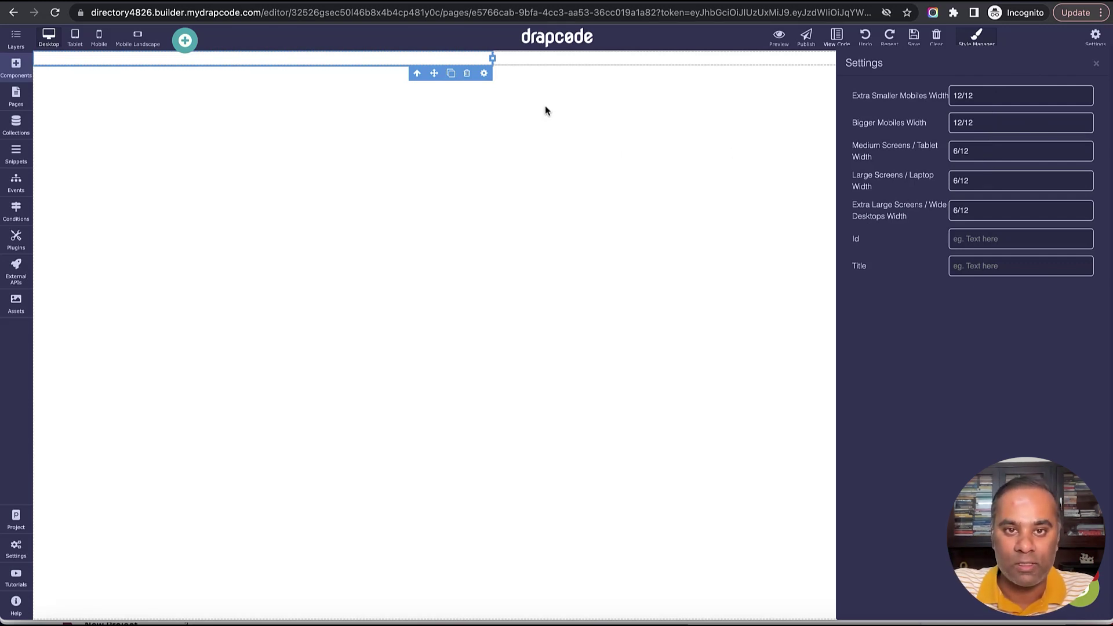
- Drag the column edges so the left column is col-xl-2 and the right col-xl-10
drag(492, 59, 217, 62)
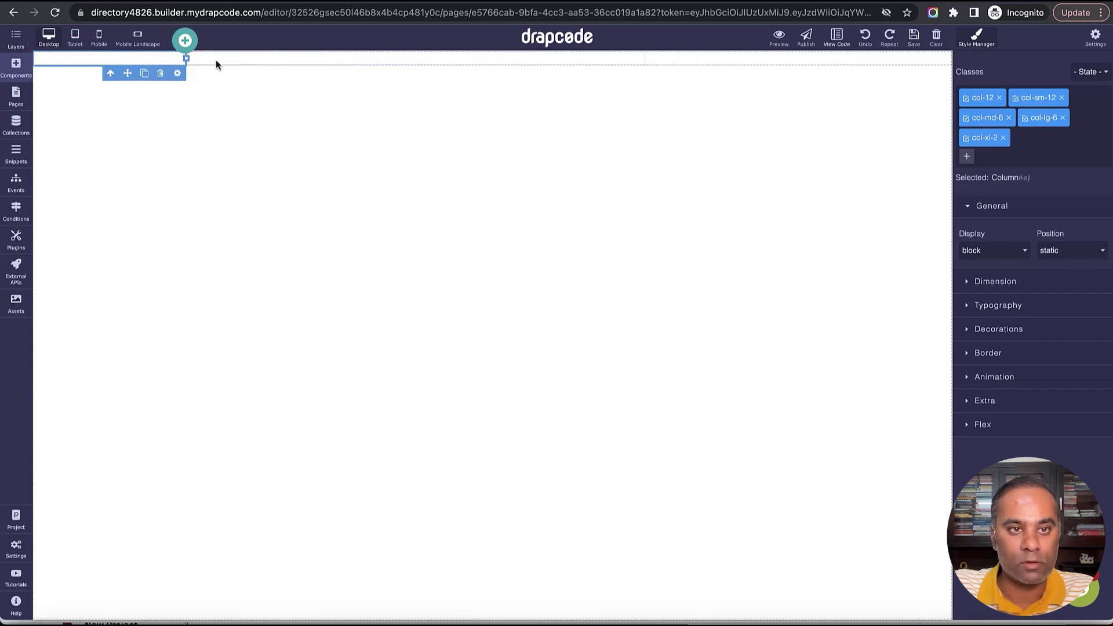
click(216, 61)
drag(646, 58, 950, 60)
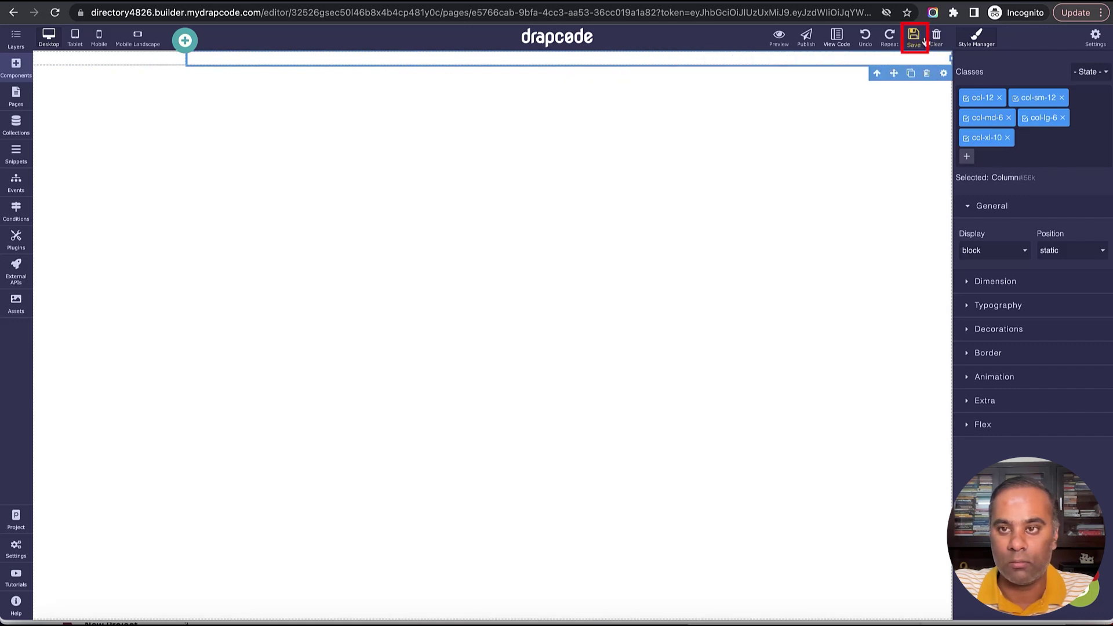
click(87, 58)
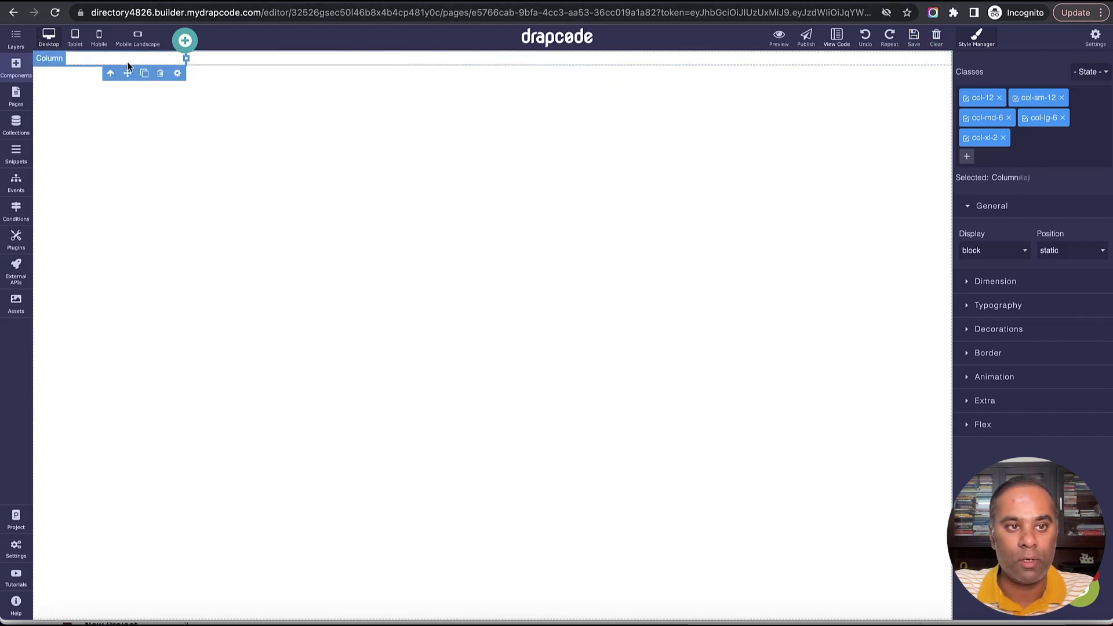
click(399, 59)
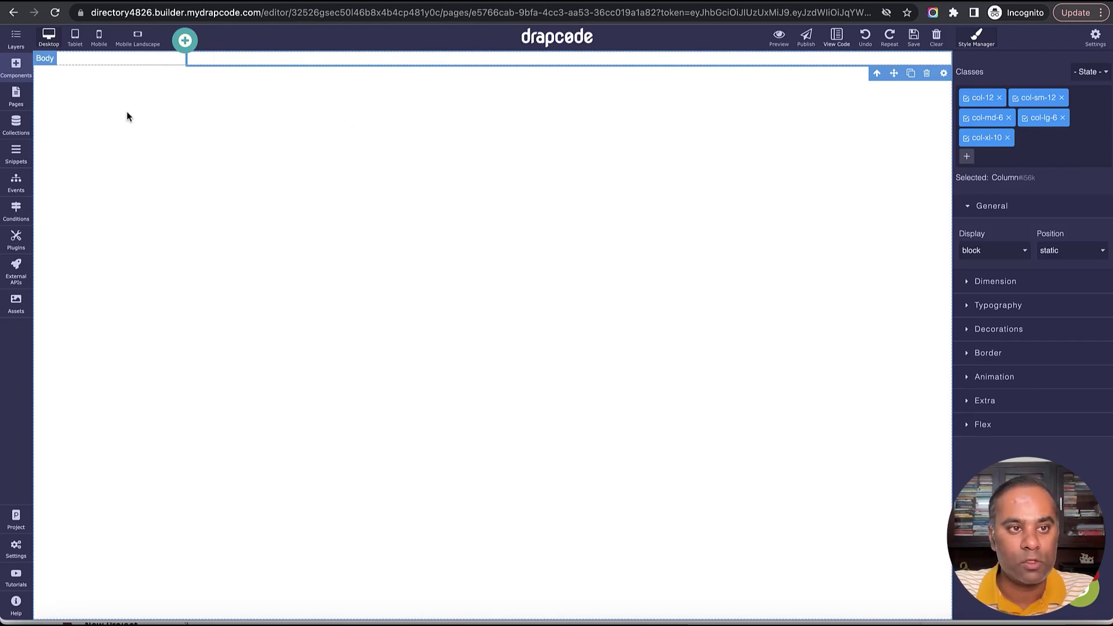
click(120, 62)
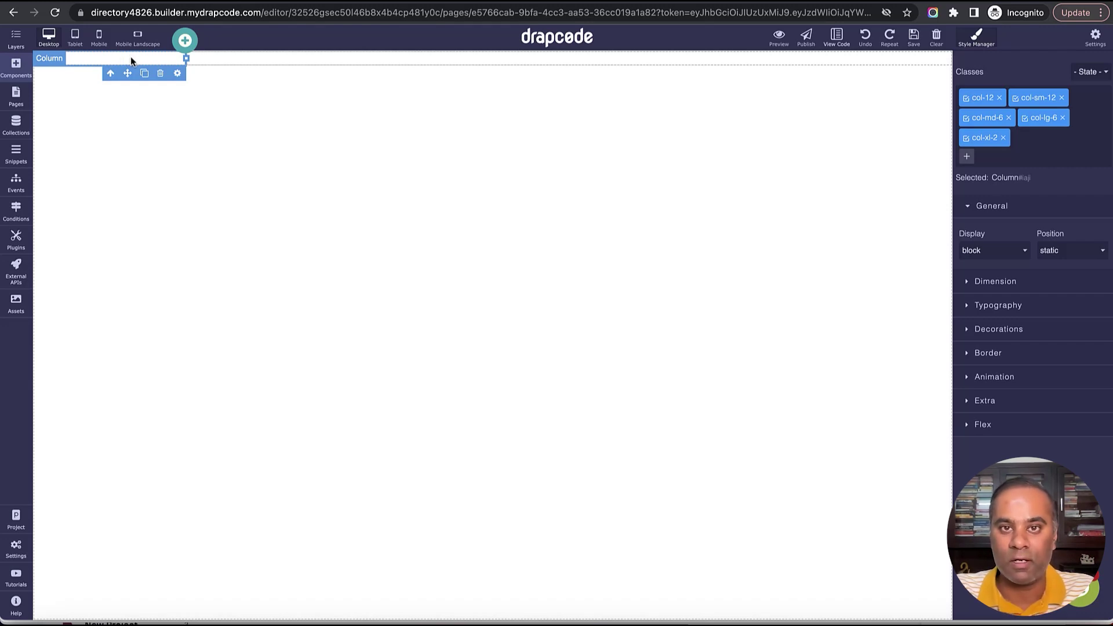
- Create a new snippet of type Snippet named 'Sidebar'
click(16, 153)
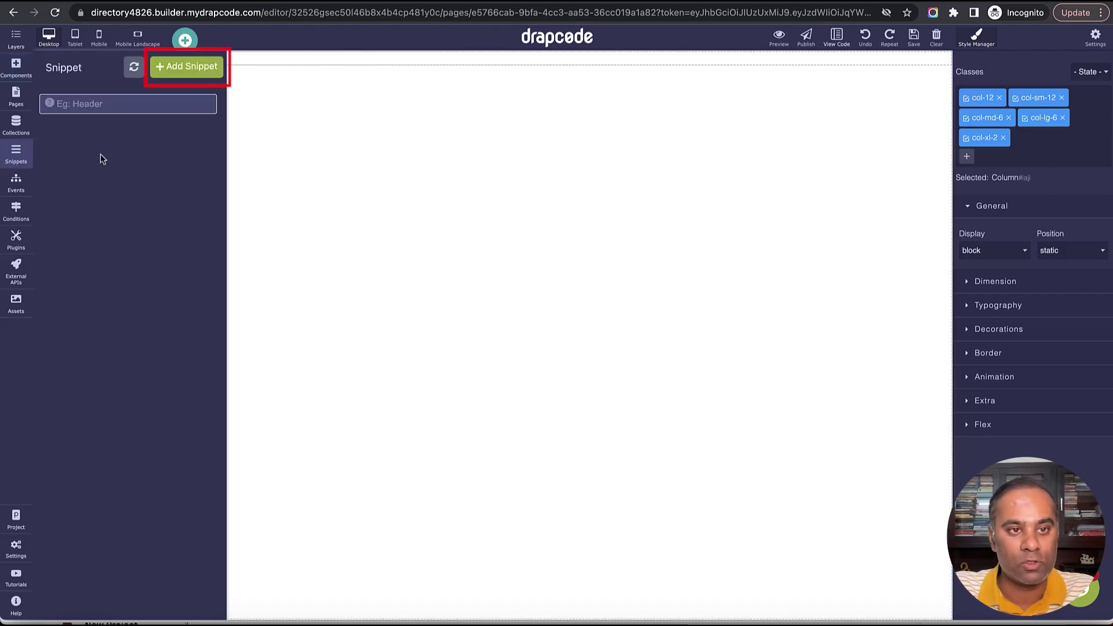
click(192, 67)
click(339, 153)
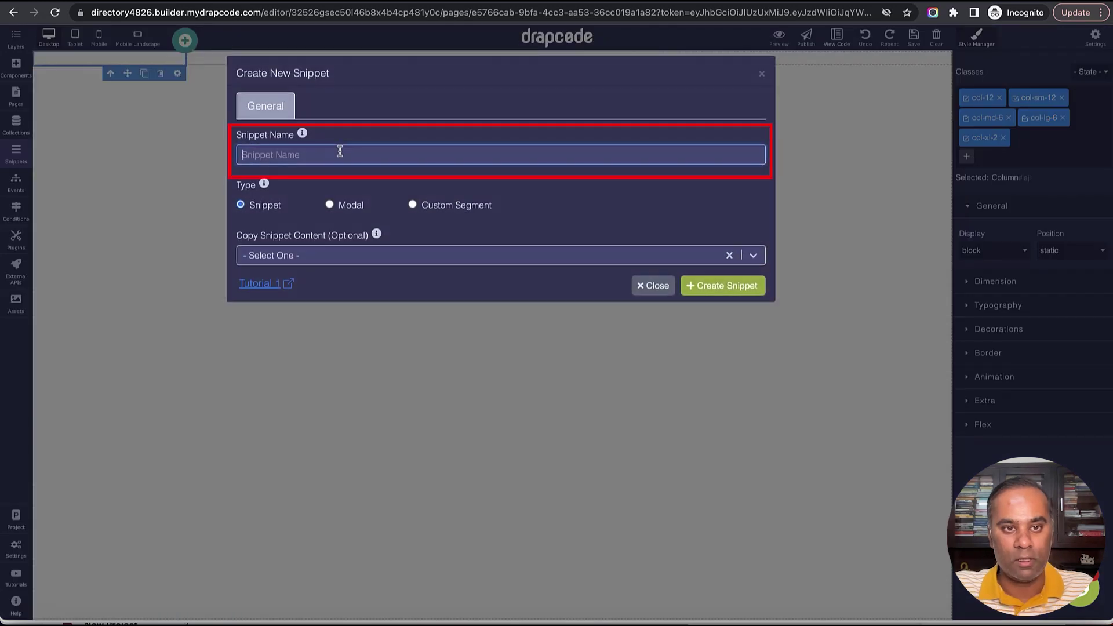
text(Sidebar)
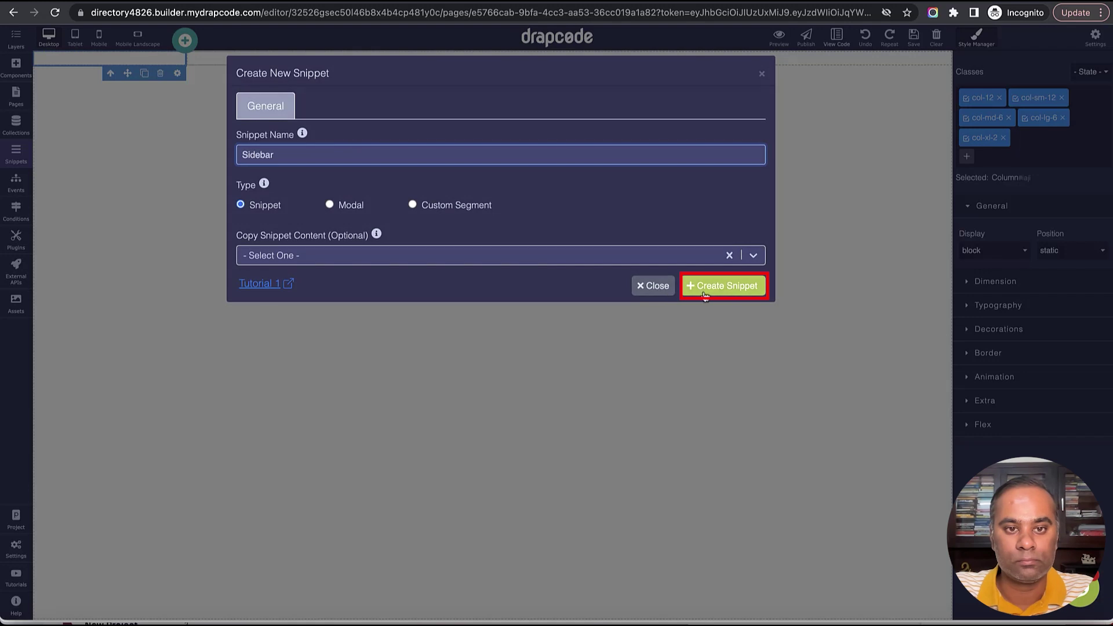
click(723, 287)
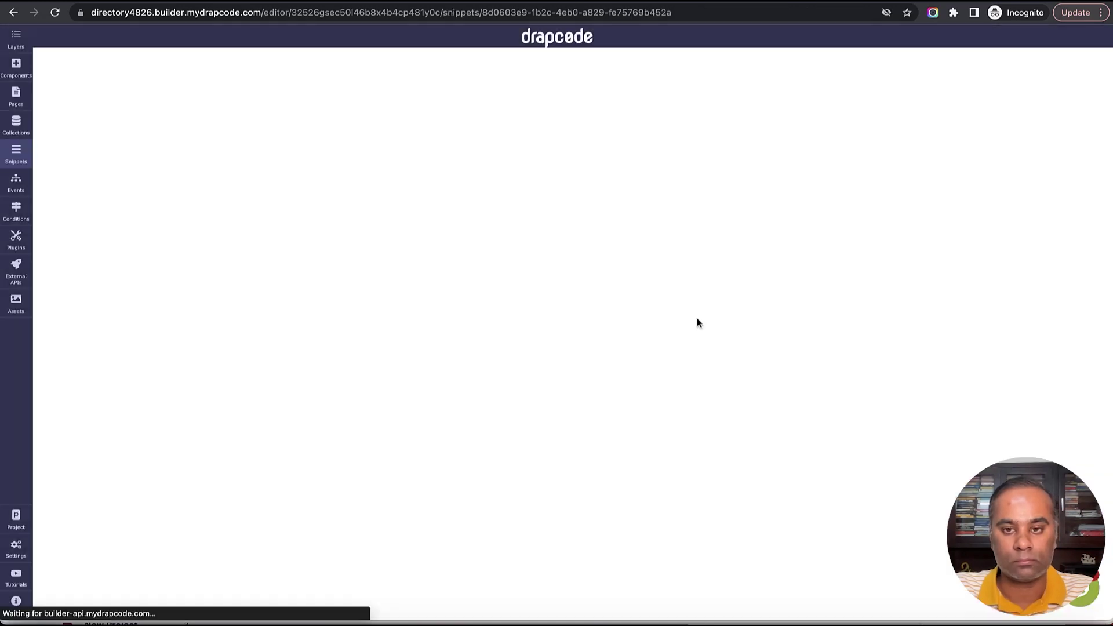
- Try placing a sidebar component on the snippet canvas, then undo it
click(191, 48)
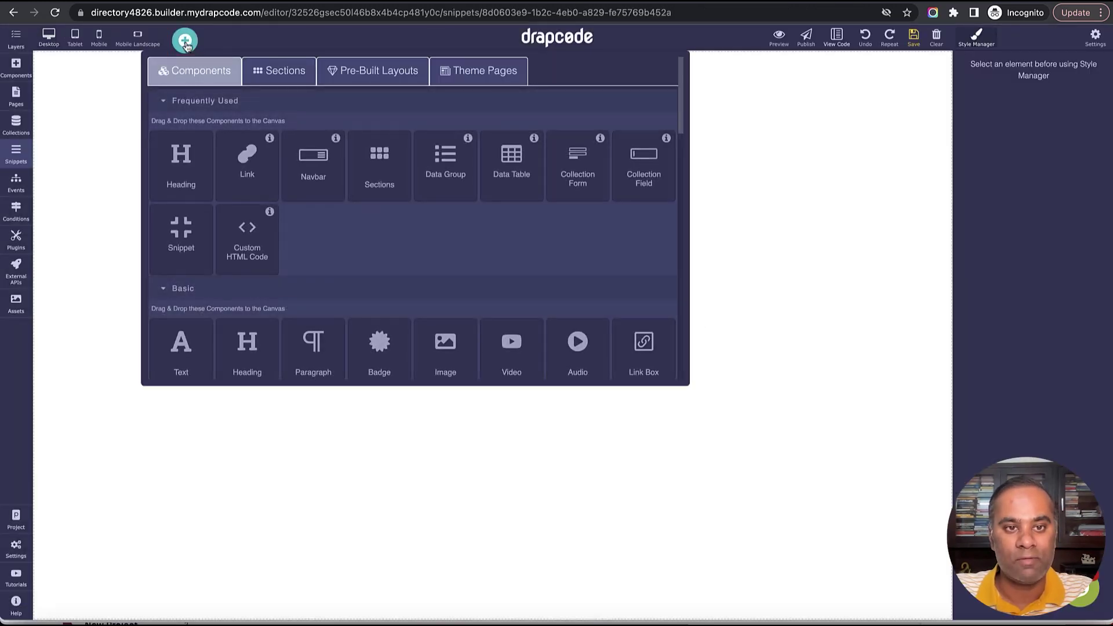
scroll(363, 185, down, 10)
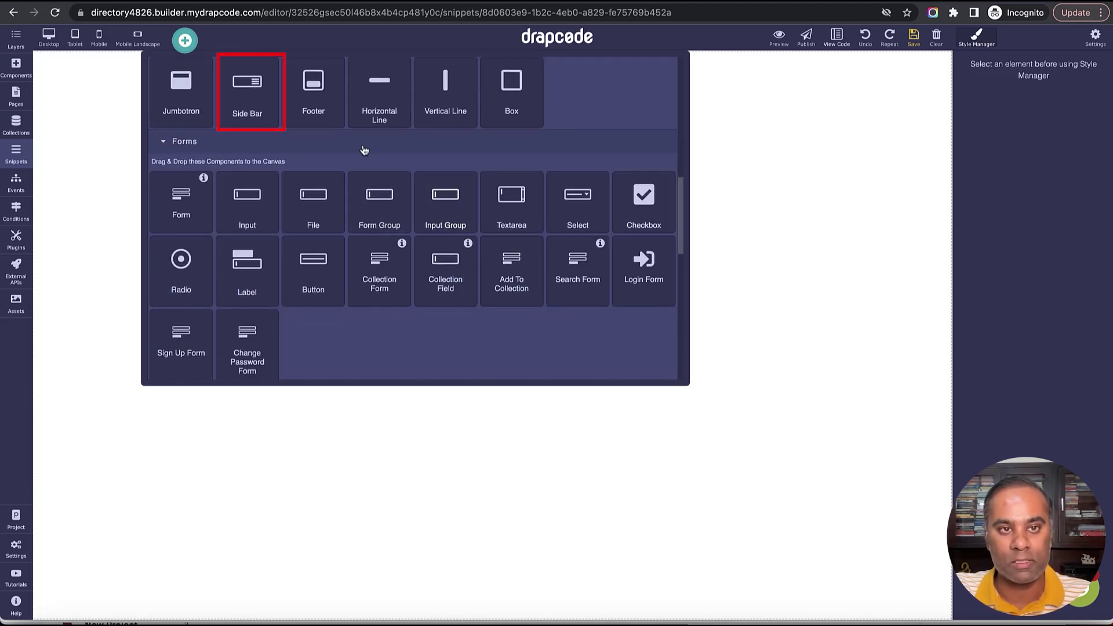
drag(247, 105, 323, 241)
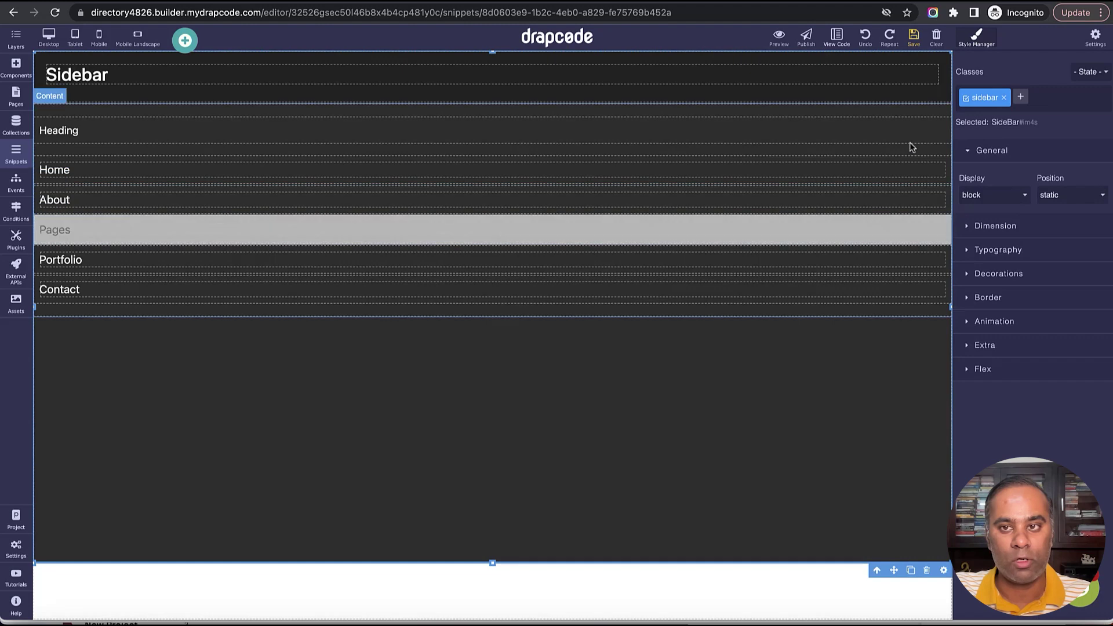
click(865, 37)
- Drag the Sidebar 002 pre-built layout onto the snippet canvas
click(185, 40)
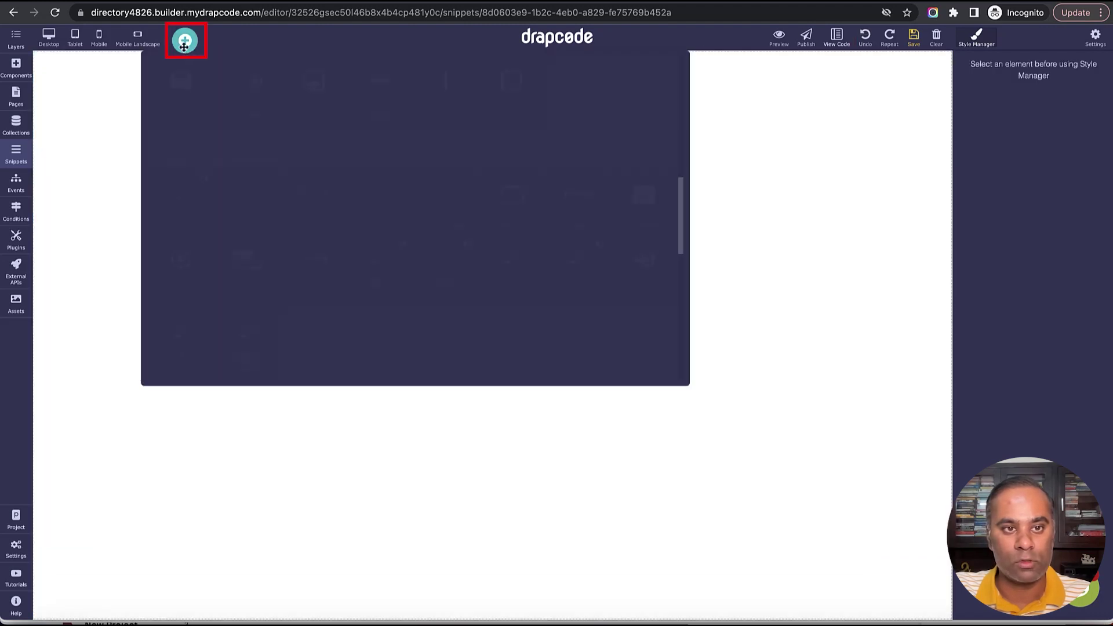
click(373, 74)
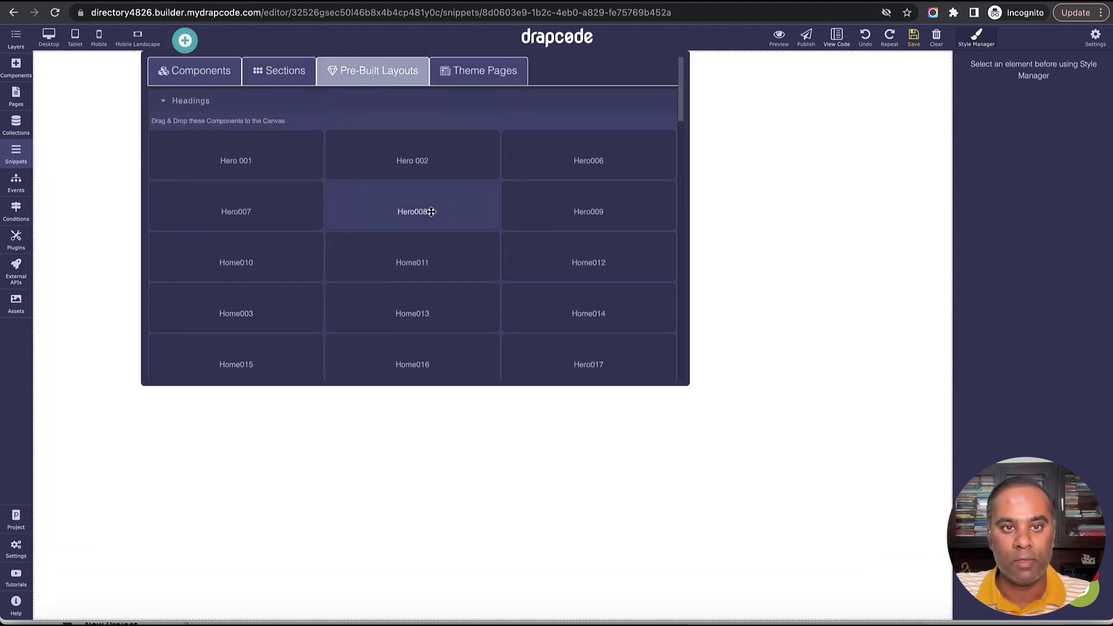
scroll(463, 222, down, 10)
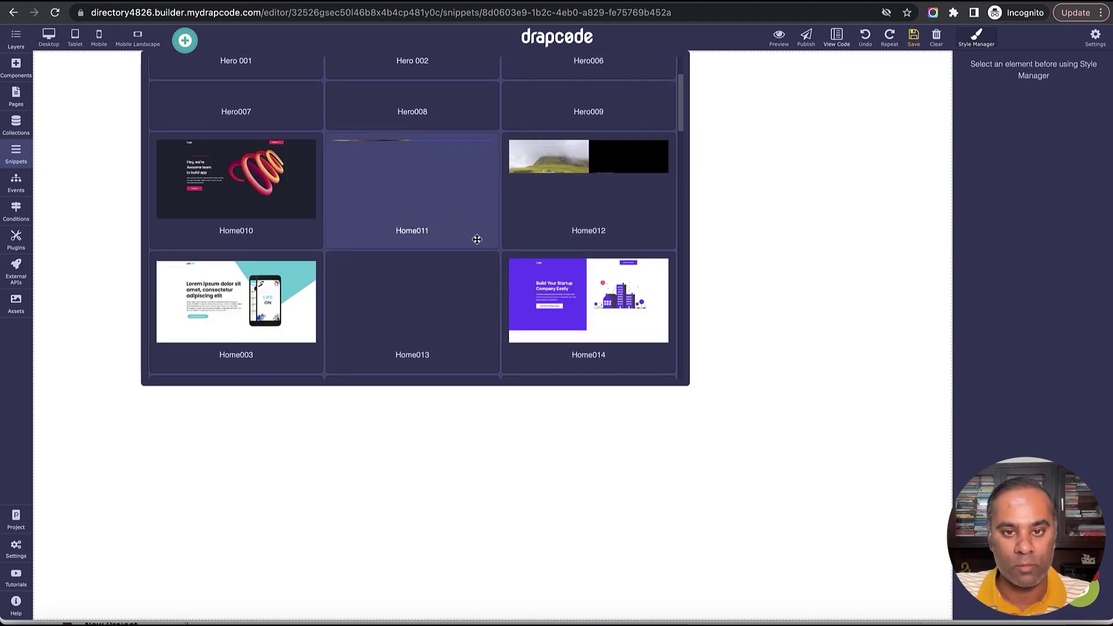
scroll(478, 240, down, 10)
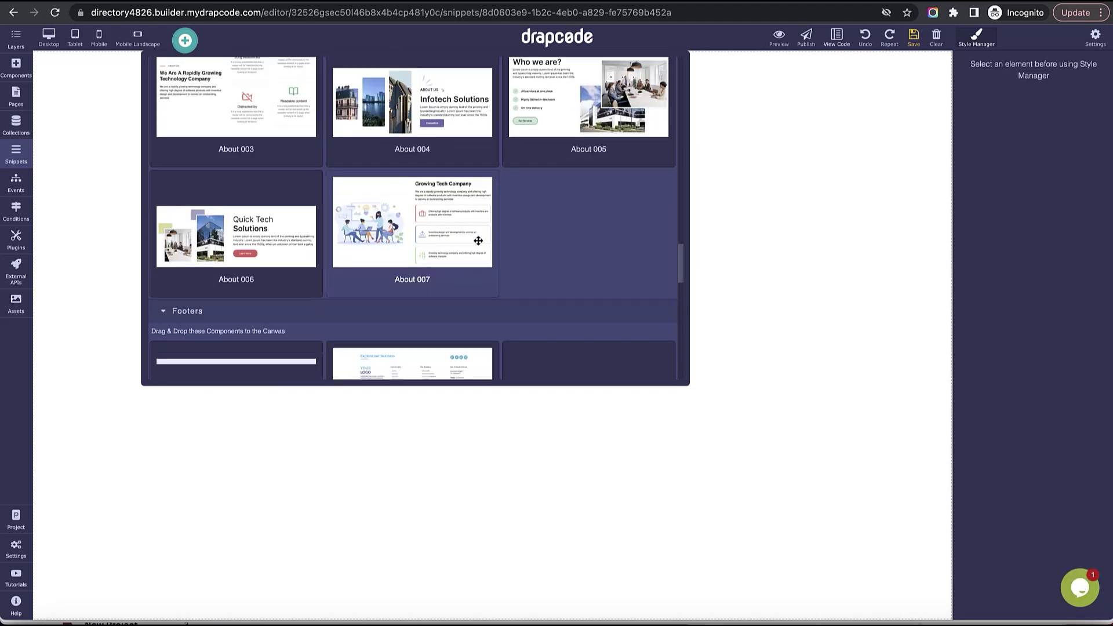
scroll(478, 245, up, 3)
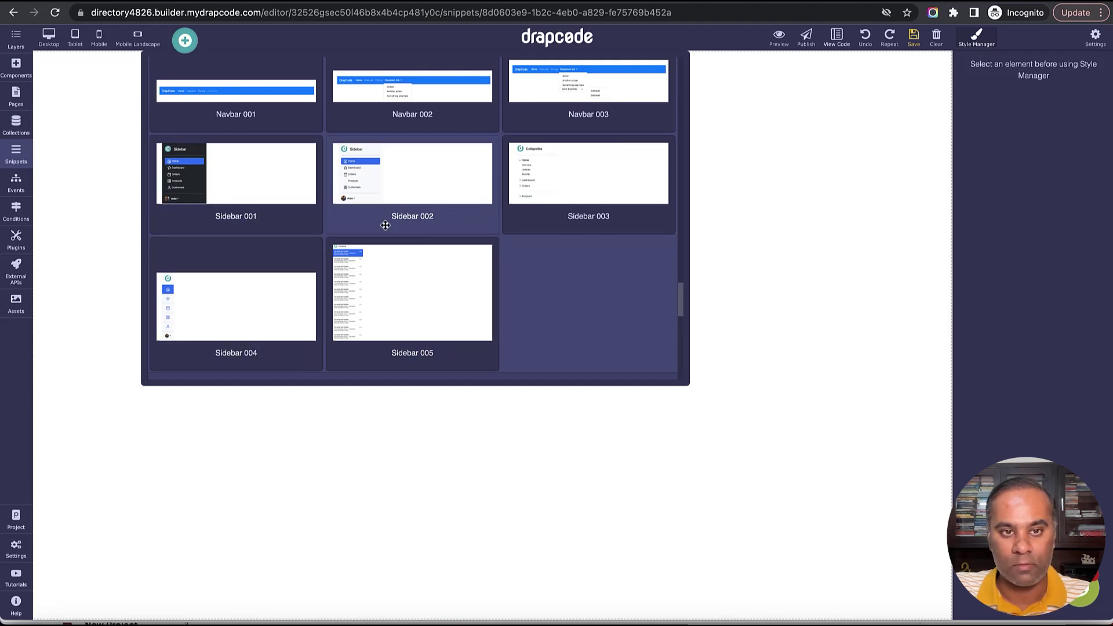
drag(404, 199, 424, 267)
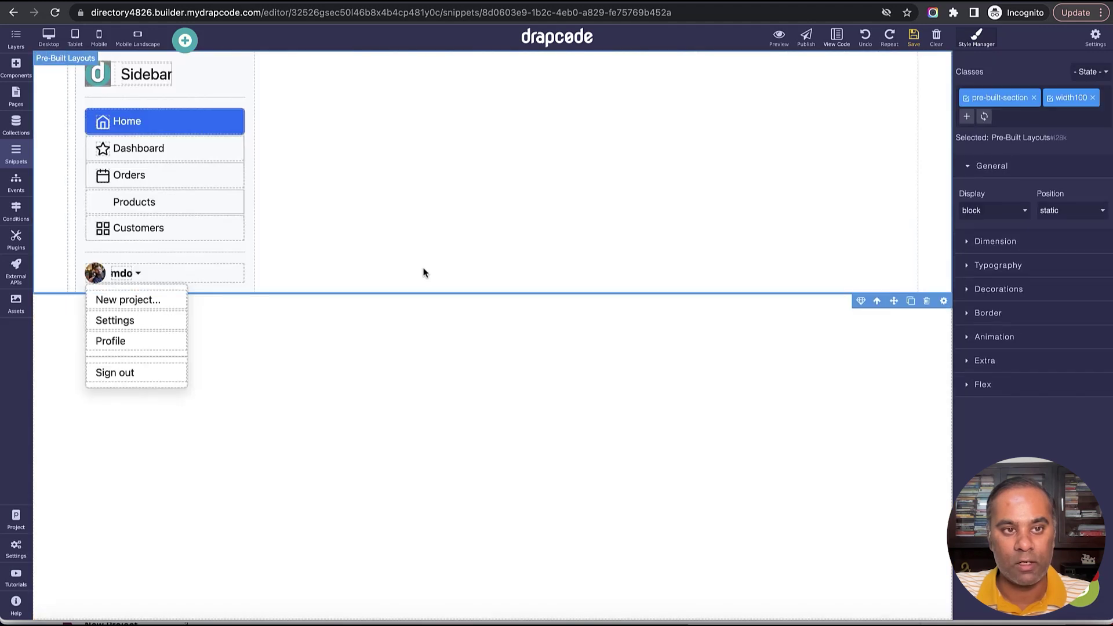
- Select the sidebar Box nested inside the Pre-Built Layouts wrapper on the canvas
click(750, 257)
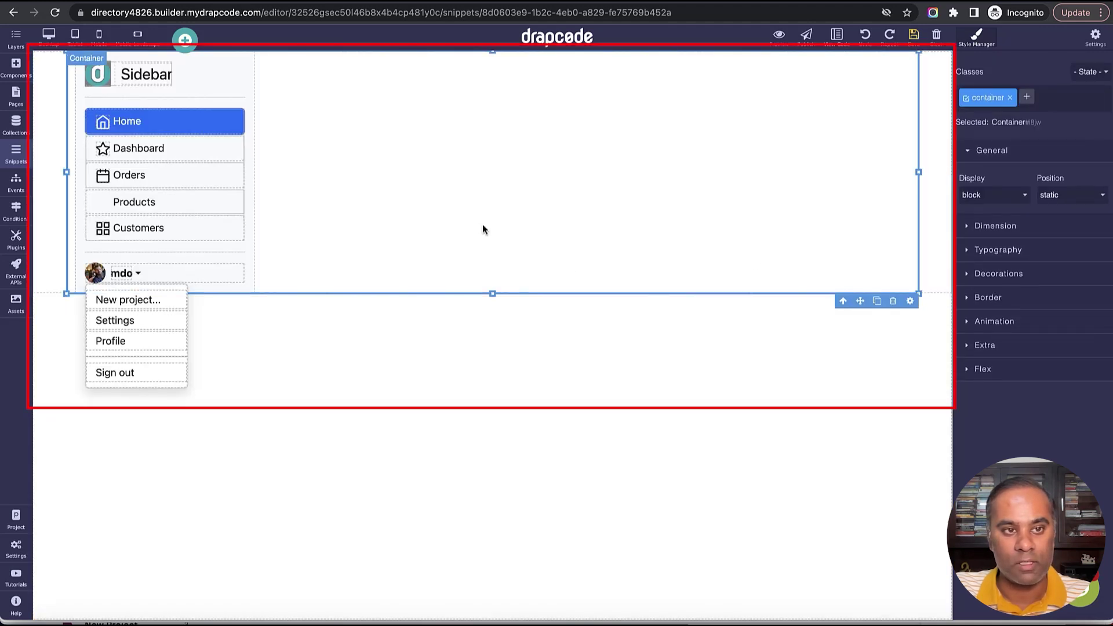
click(843, 300)
click(731, 235)
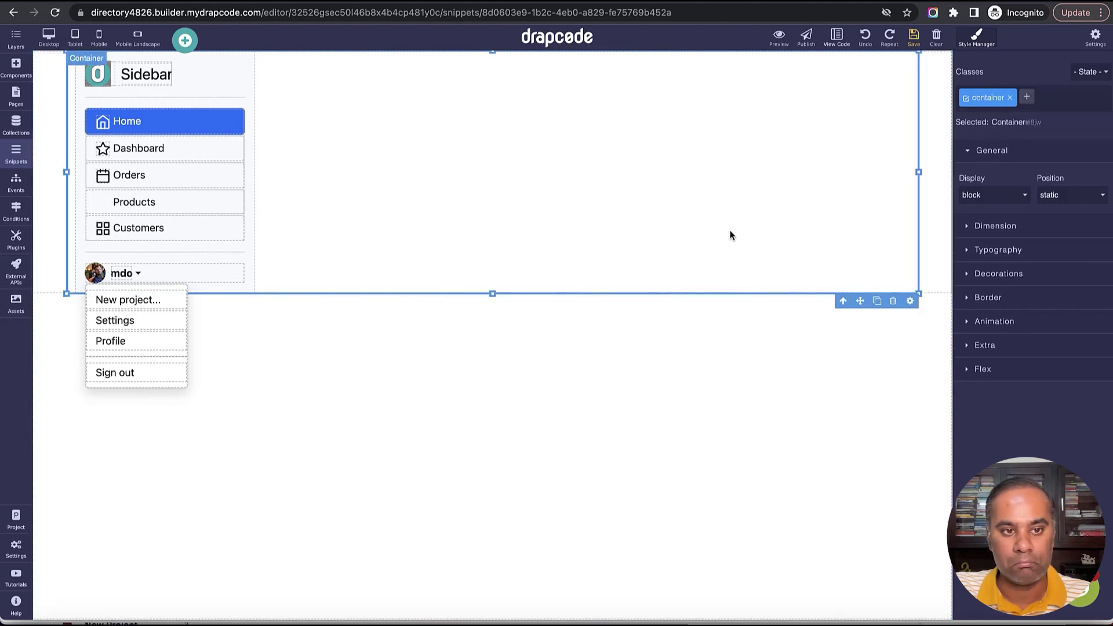
click(843, 300)
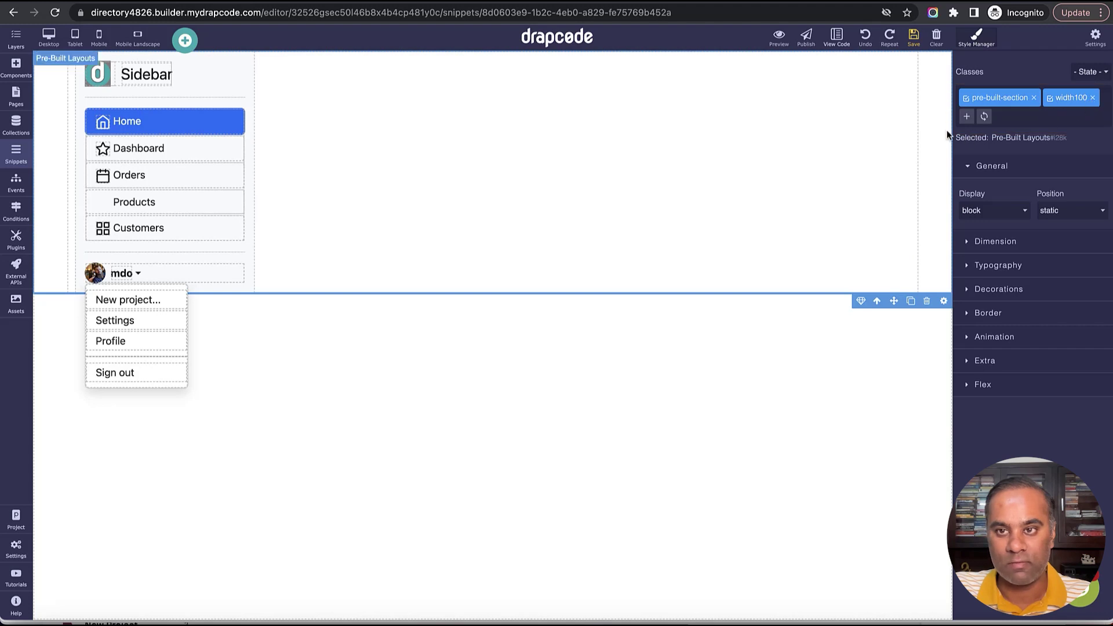
click(402, 177)
click(252, 149)
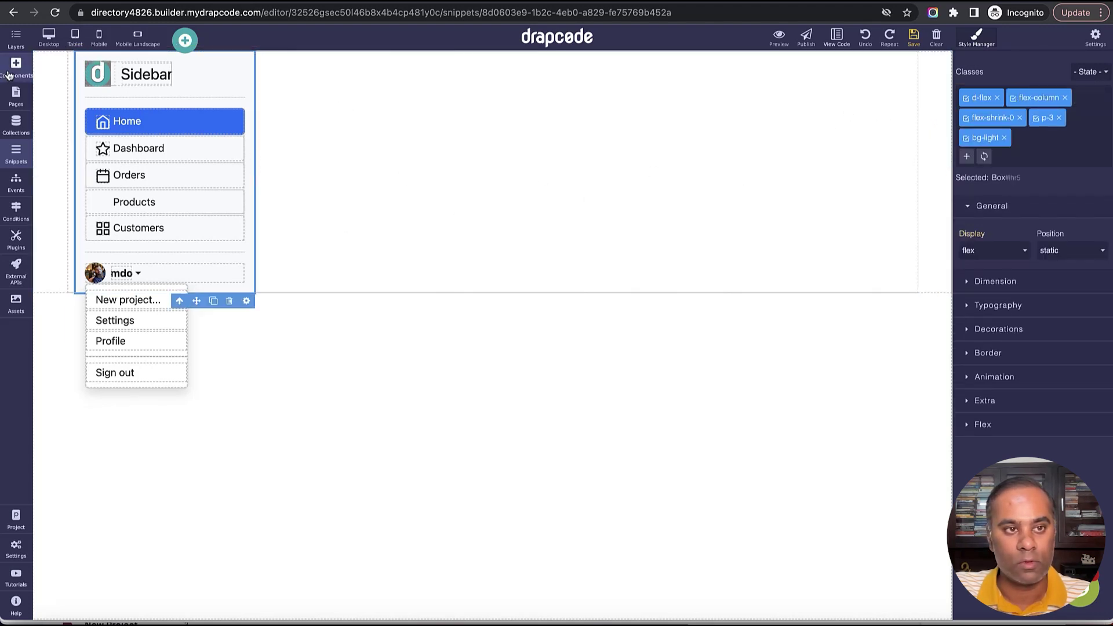
- In Layers, move the sidebar Box out so it sits directly under Body
click(16, 38)
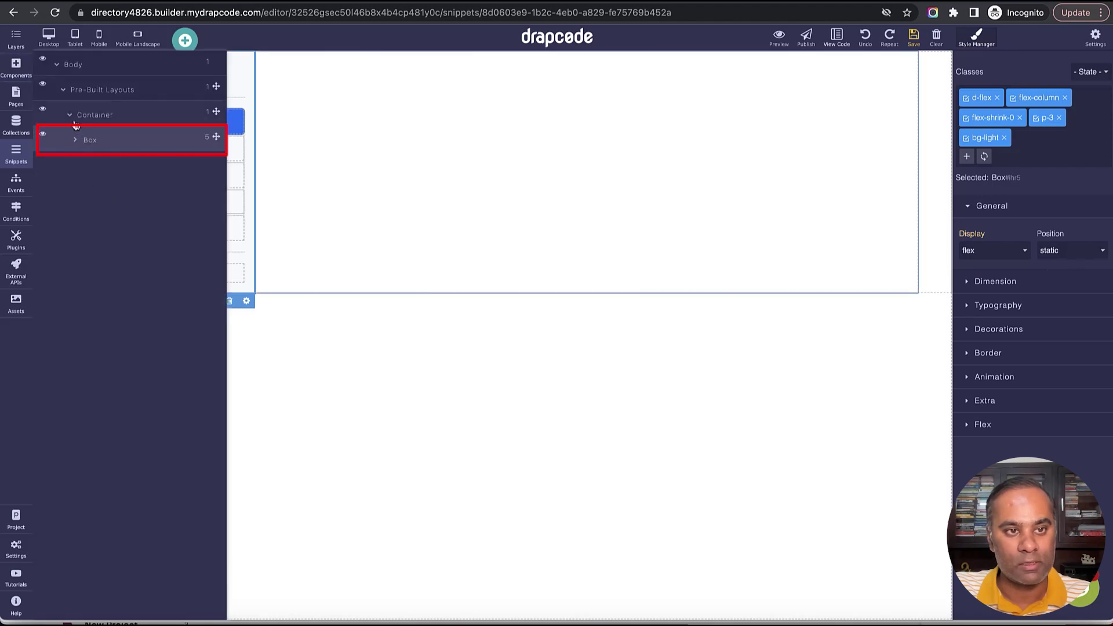
click(76, 140)
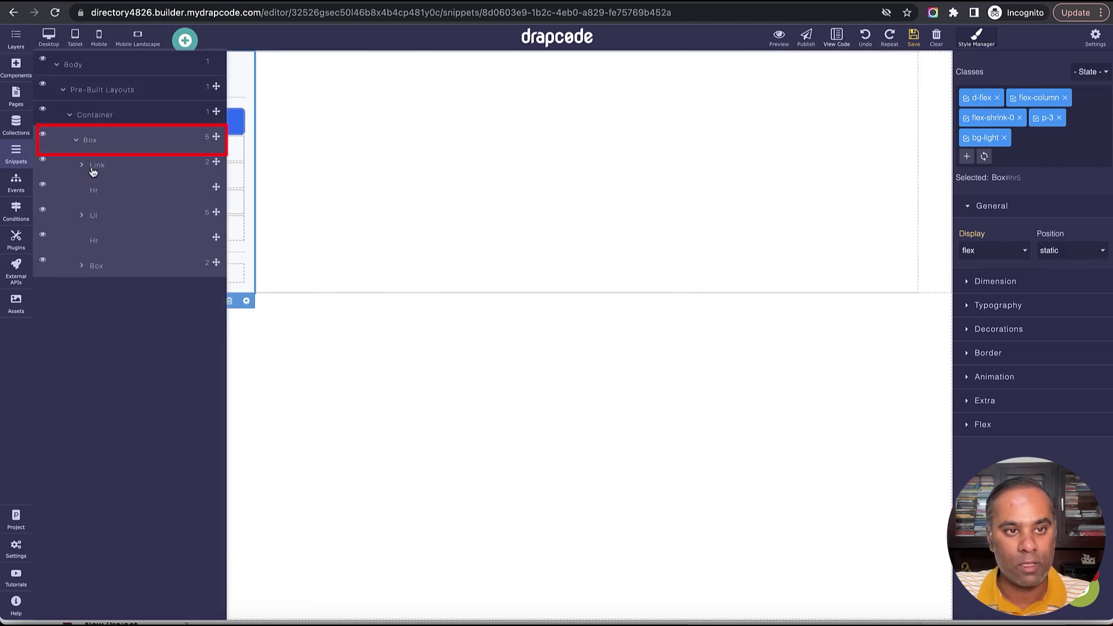
click(76, 140)
drag(218, 138, 209, 86)
- Delete the Pre-Built Layouts wrapper and reselect the sidebar Box
click(174, 122)
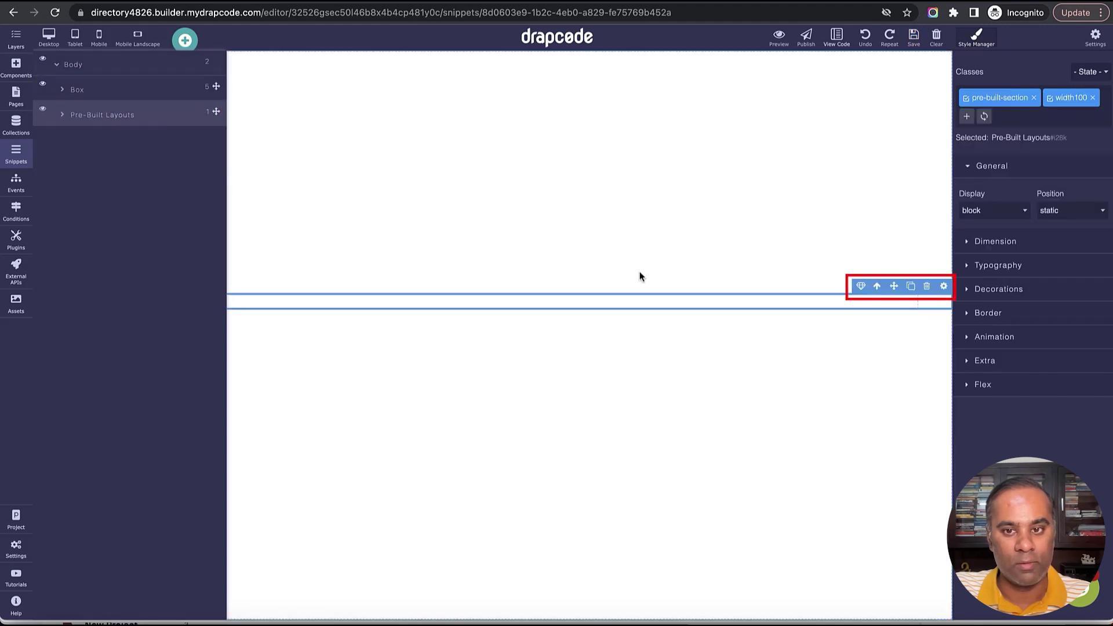
click(934, 290)
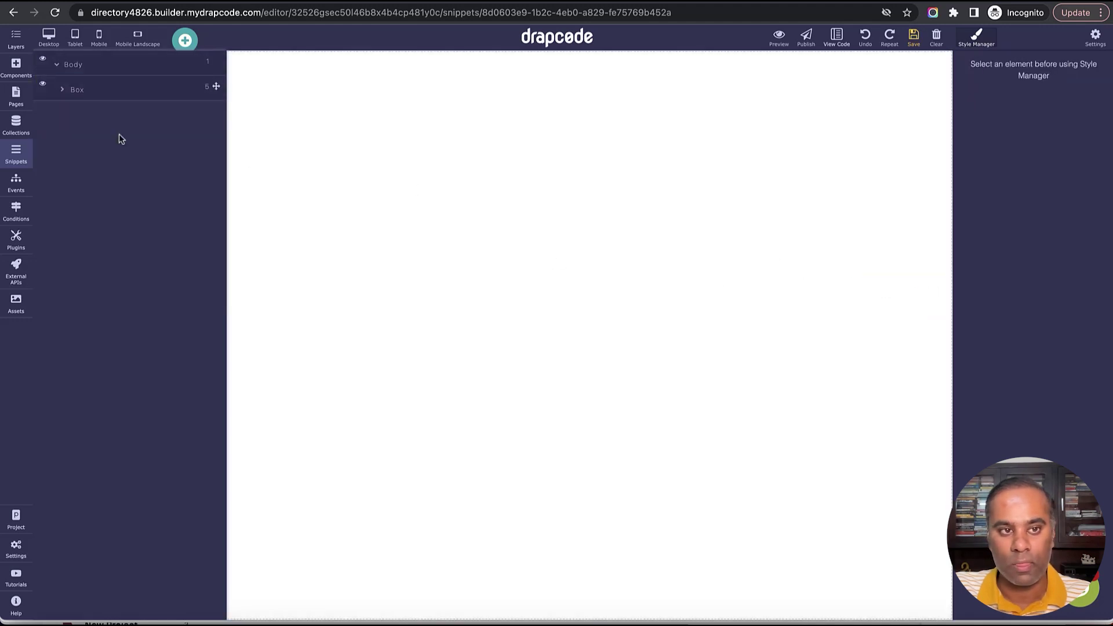
click(78, 89)
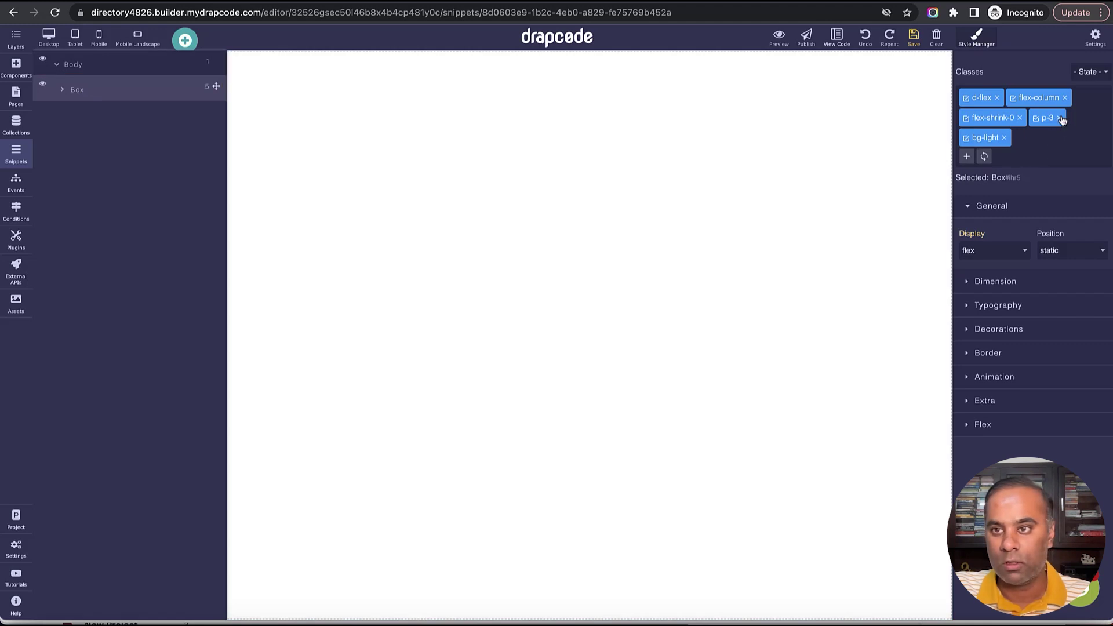
- Change the sidebar Box's width from 280px to 100%
click(997, 288)
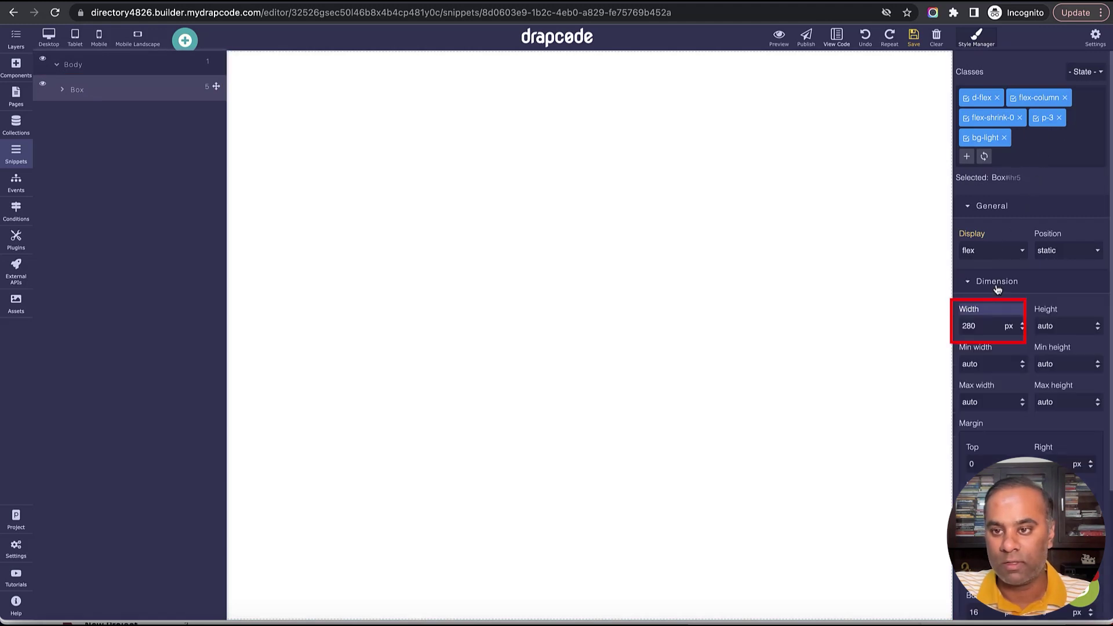
double_click(992, 328)
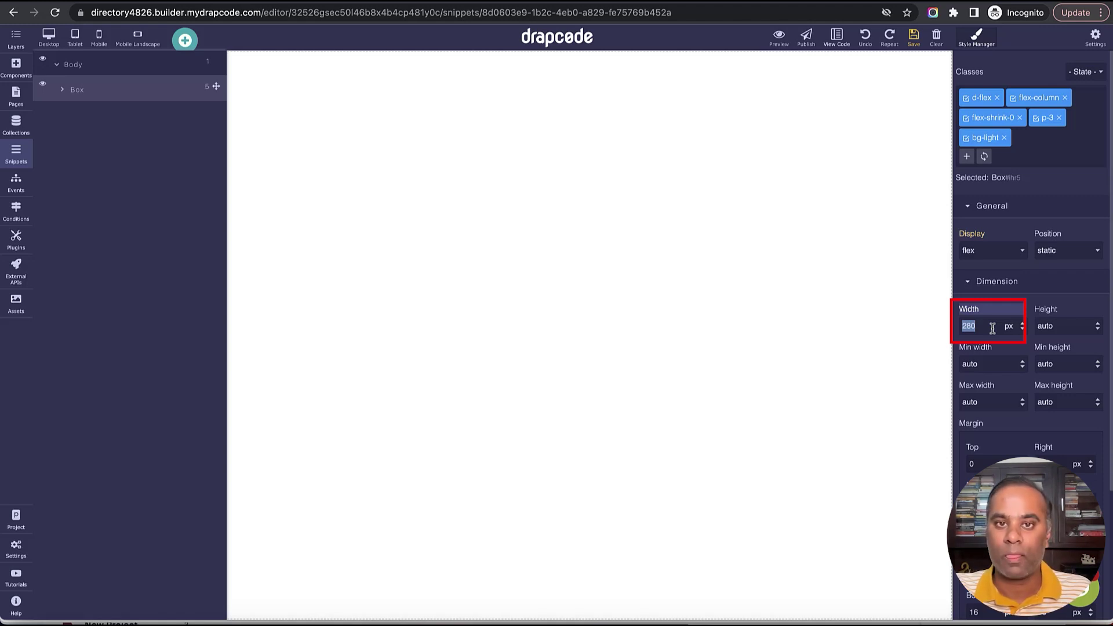
text(100)
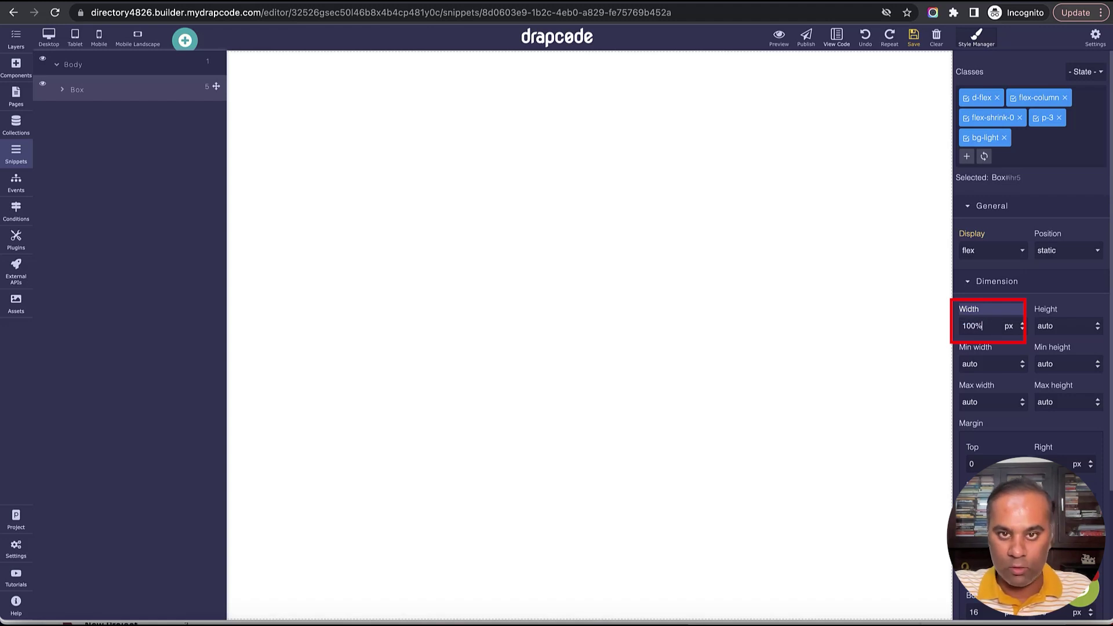
key(Return)
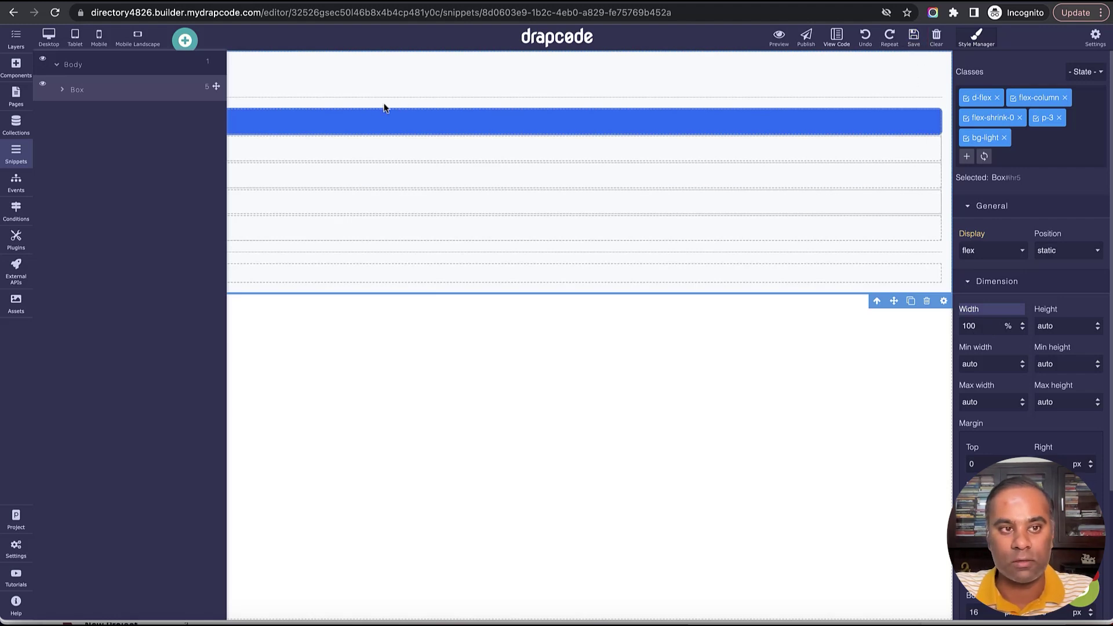
click(16, 38)
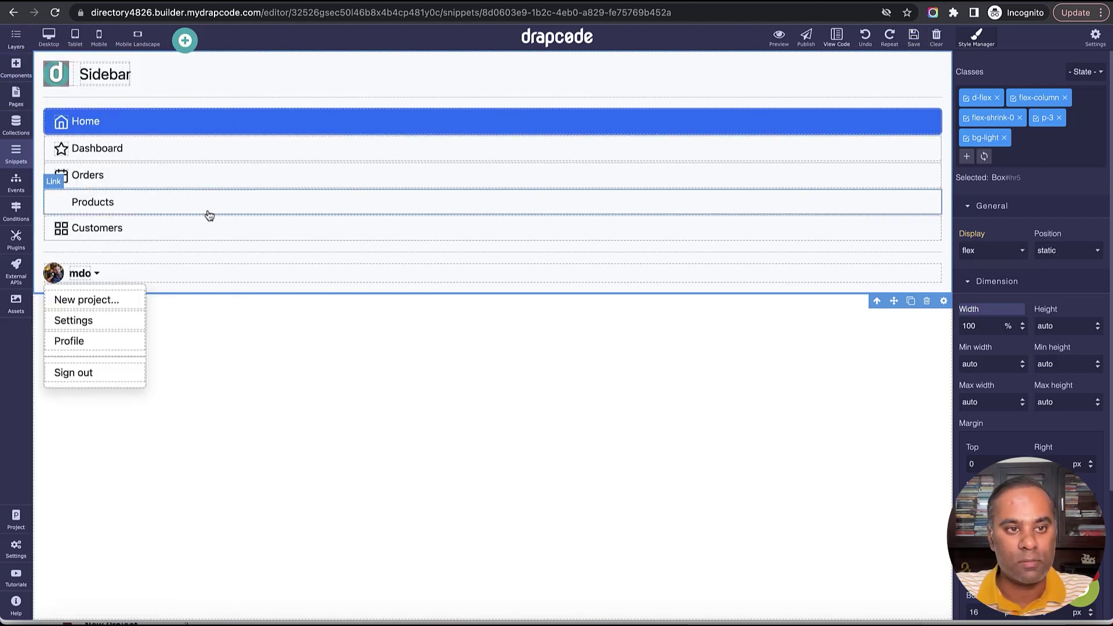
- Duplicate the Orders menu item three times and rename the first copy 'Contacts'
click(275, 180)
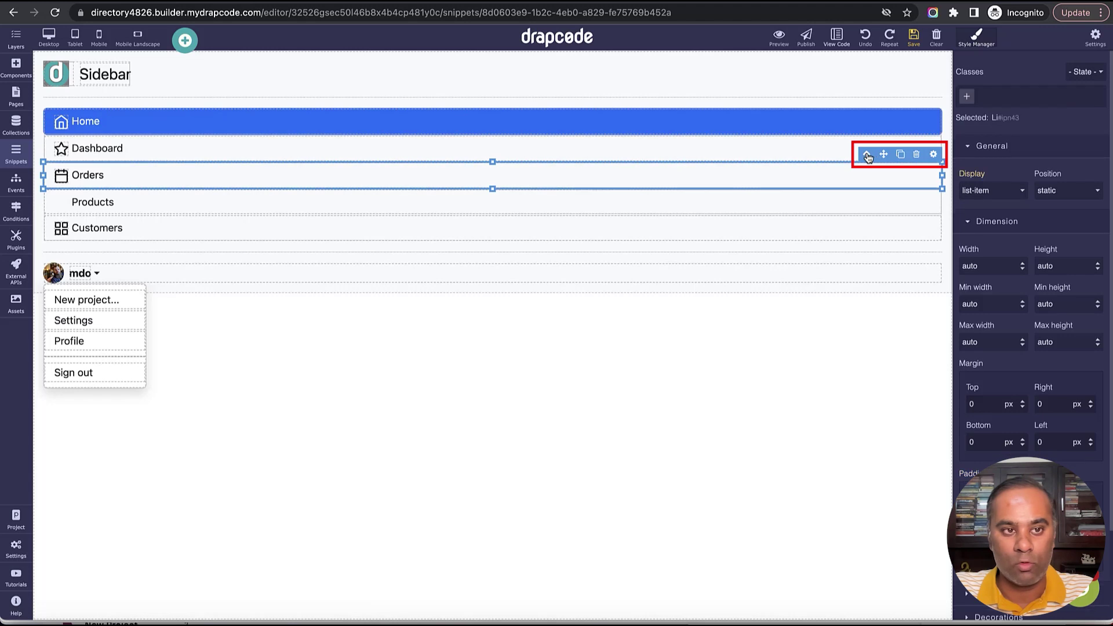
click(900, 154)
click(900, 154)
click(900, 154)
click(104, 187)
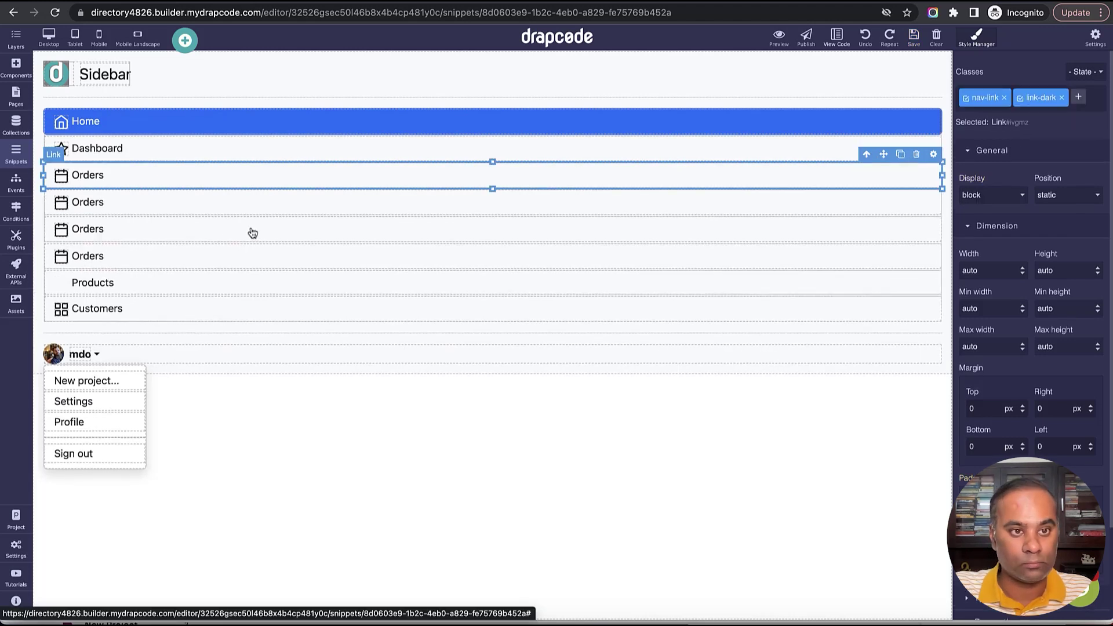
double_click(89, 175)
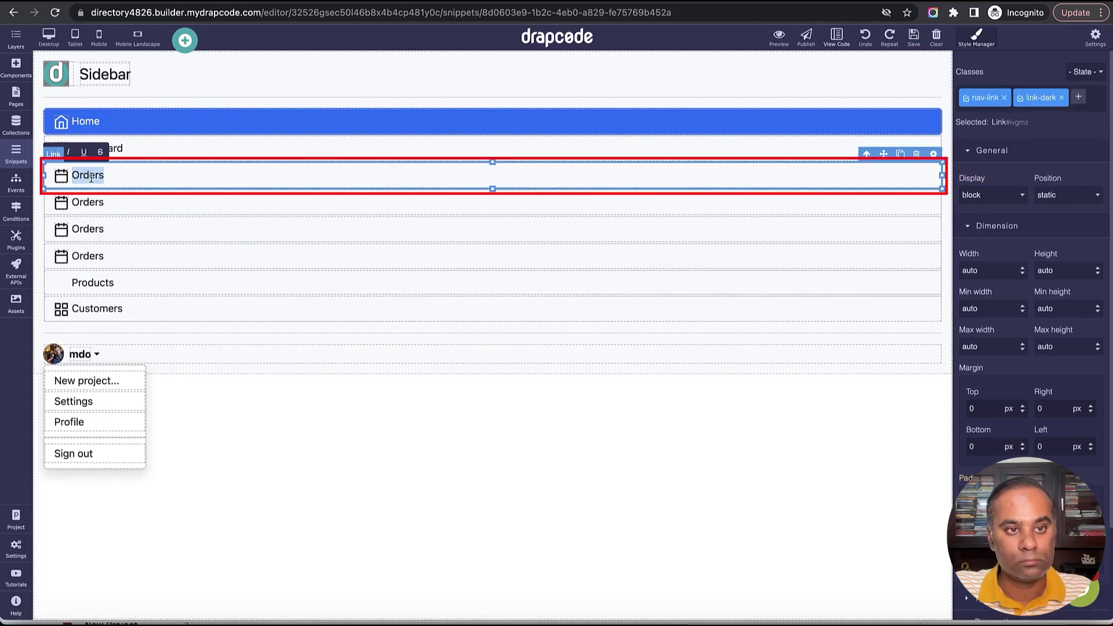
text(Contacts)
- Rename the other copies 'Empoyloyees' and 'Completed', then save the Sidebar snippet
click(89, 202)
double_click(89, 202)
text(Empoye)
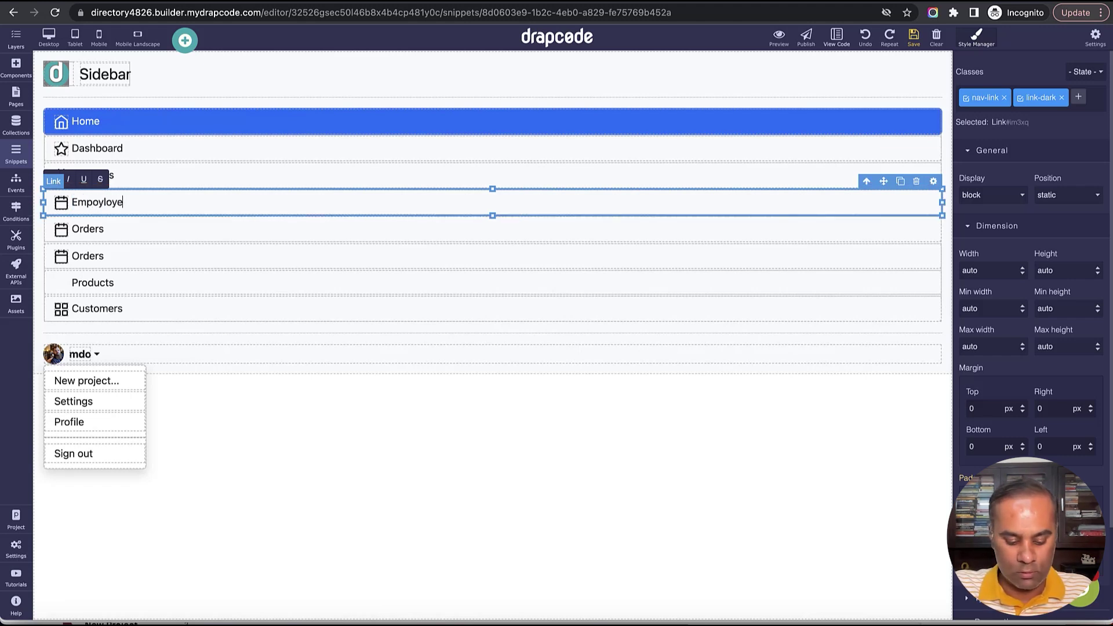
click(104, 230)
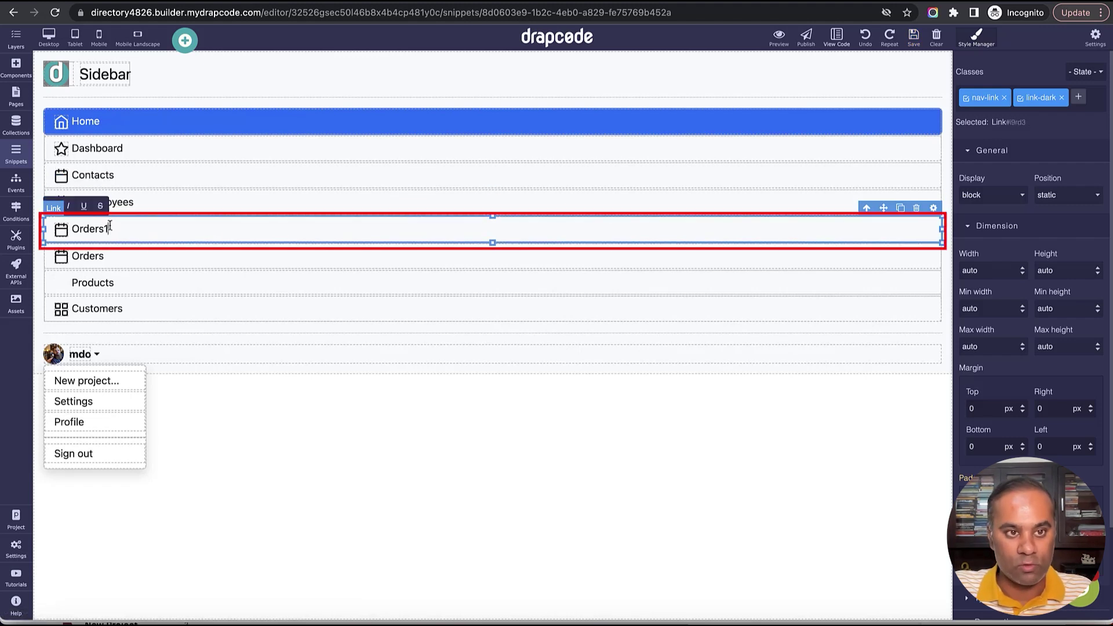
double_click(94, 230)
text(Completed)
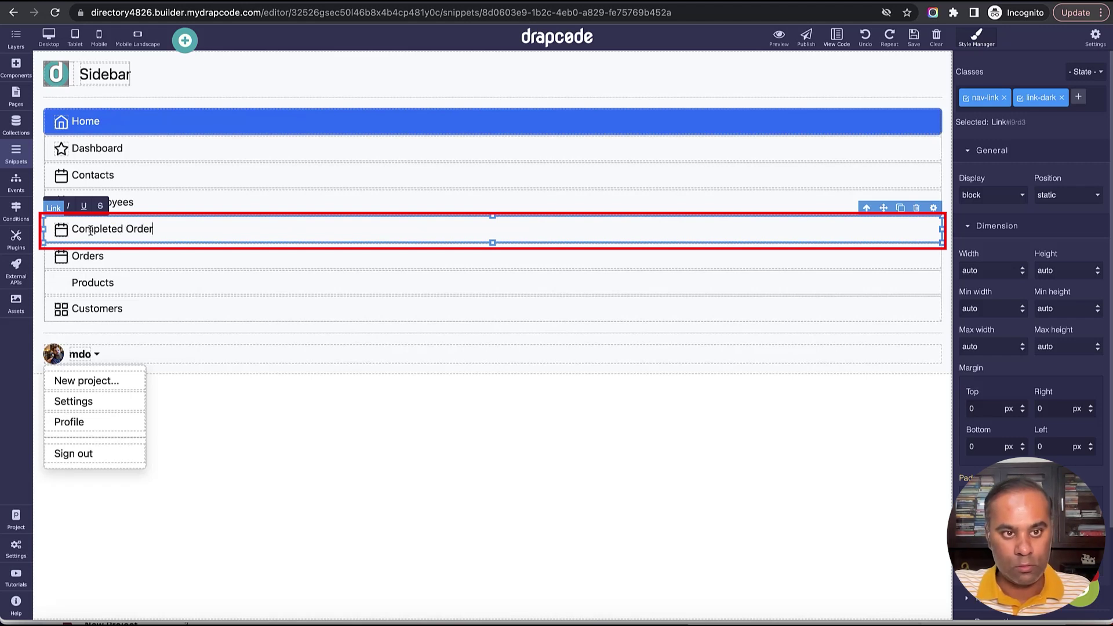
double_click(131, 227)
key(BackSpace)
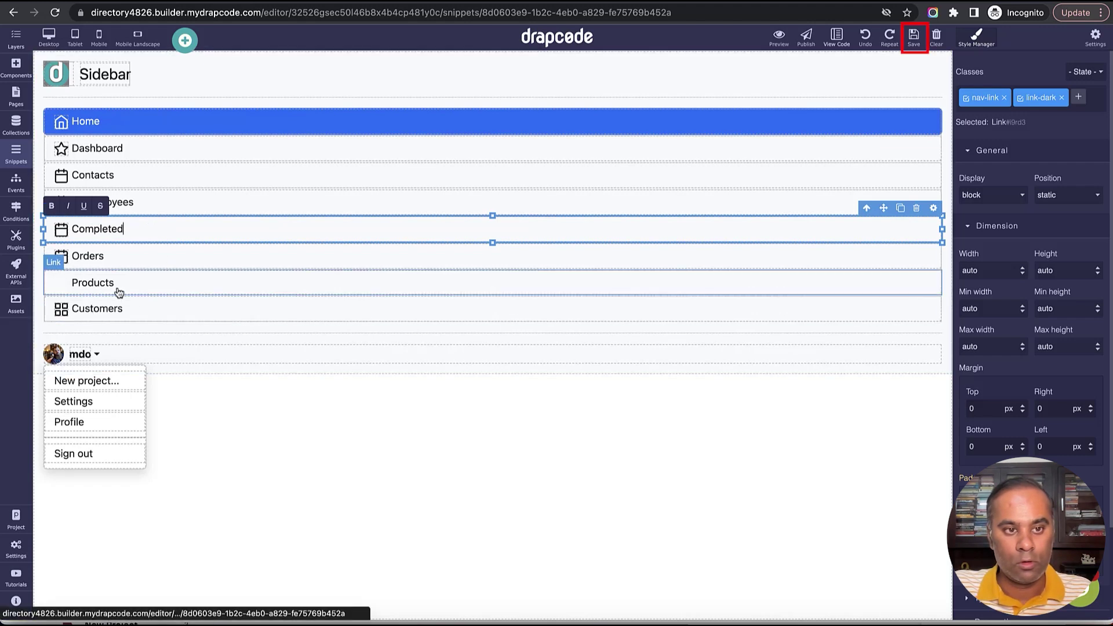
click(812, 366)
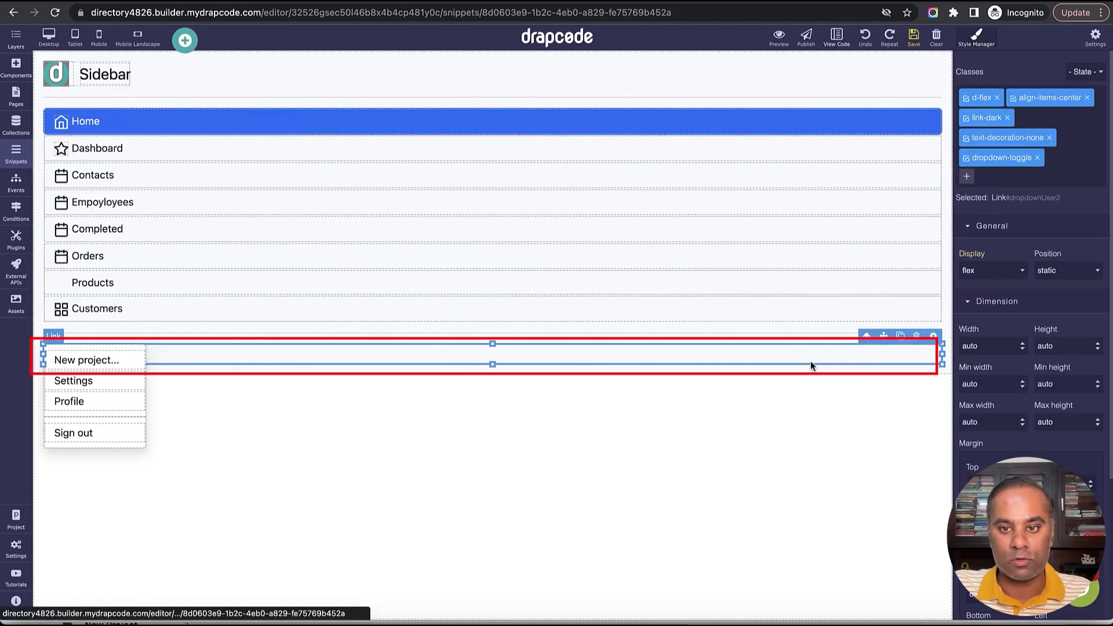
click(923, 42)
click(568, 416)
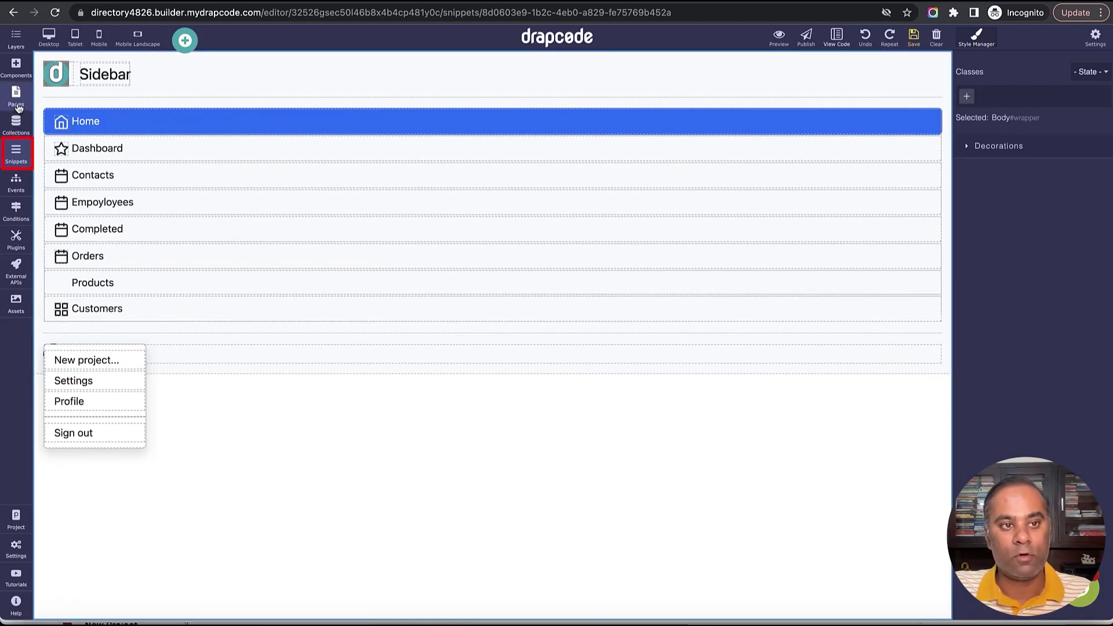
- Create a new snippet named Navbar from the Snippets panel
click(16, 152)
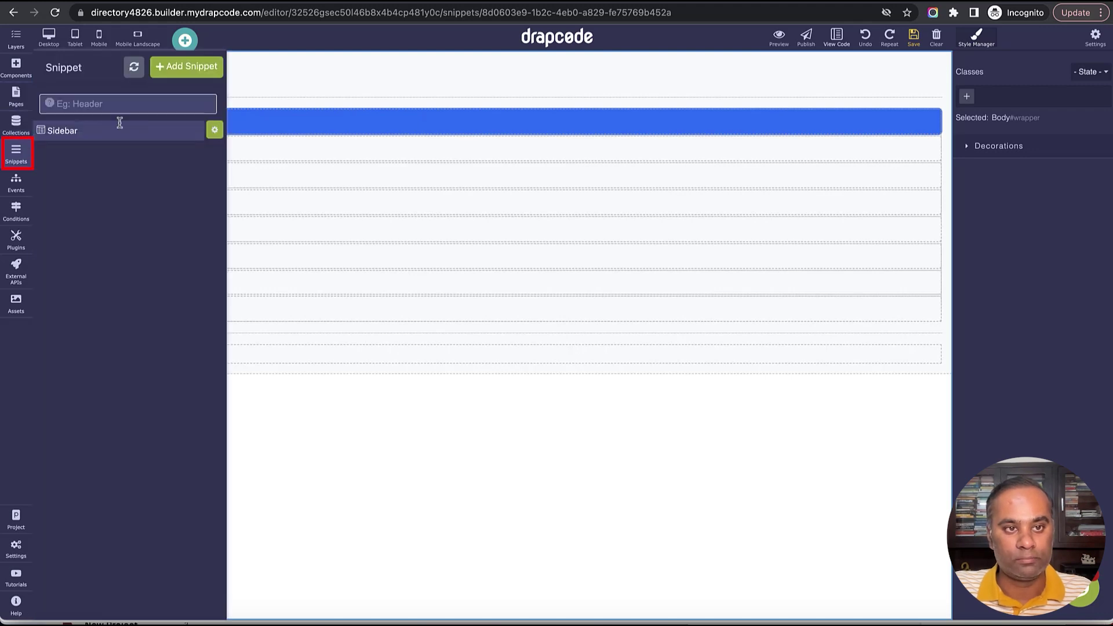
click(186, 69)
click(321, 154)
text(navbar)
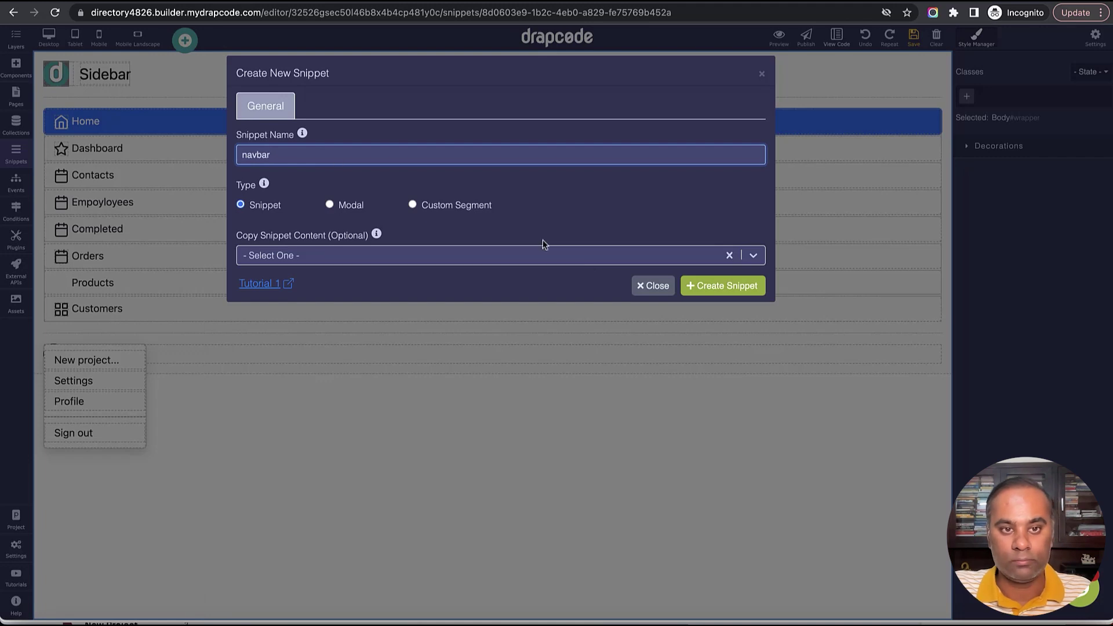
text(N)
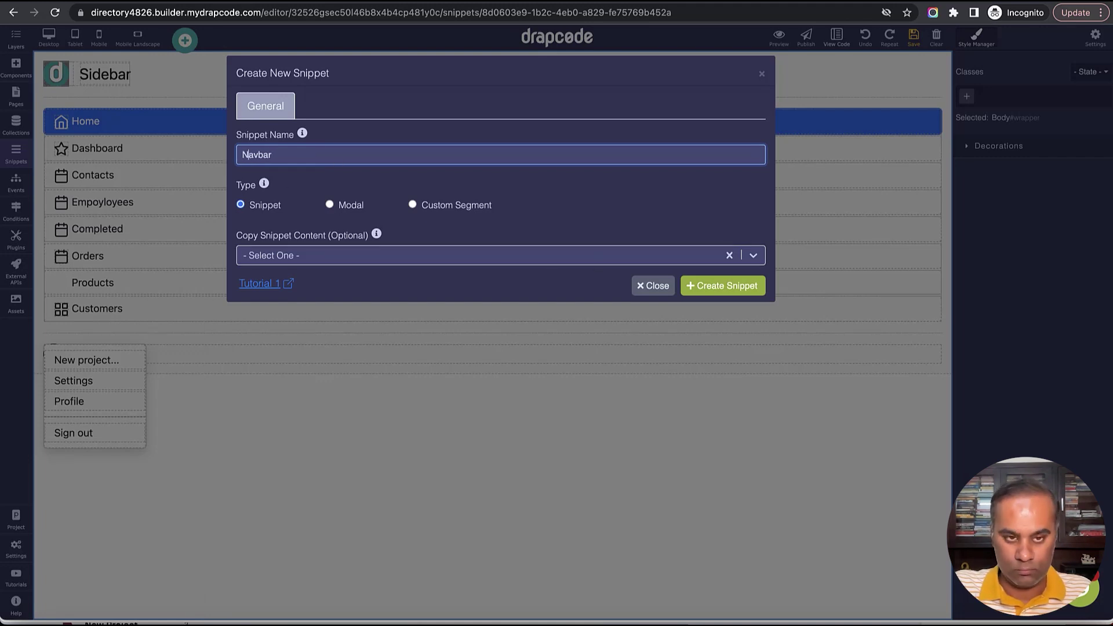
click(708, 287)
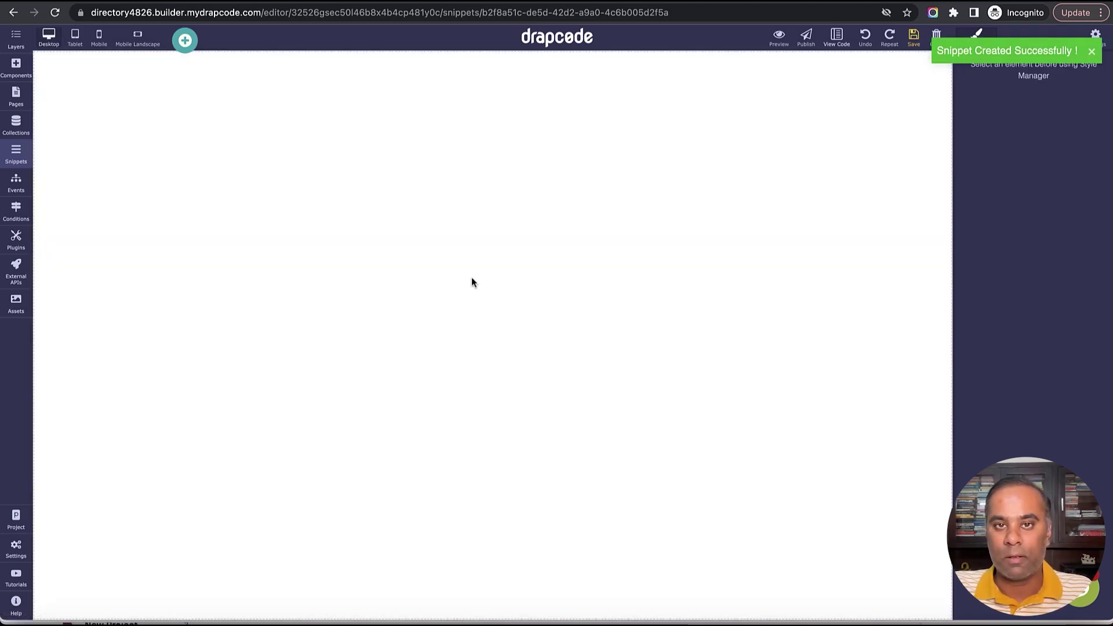
- Add the Navbar 002 pre-built layout to the snippet, then open the Home page
click(185, 41)
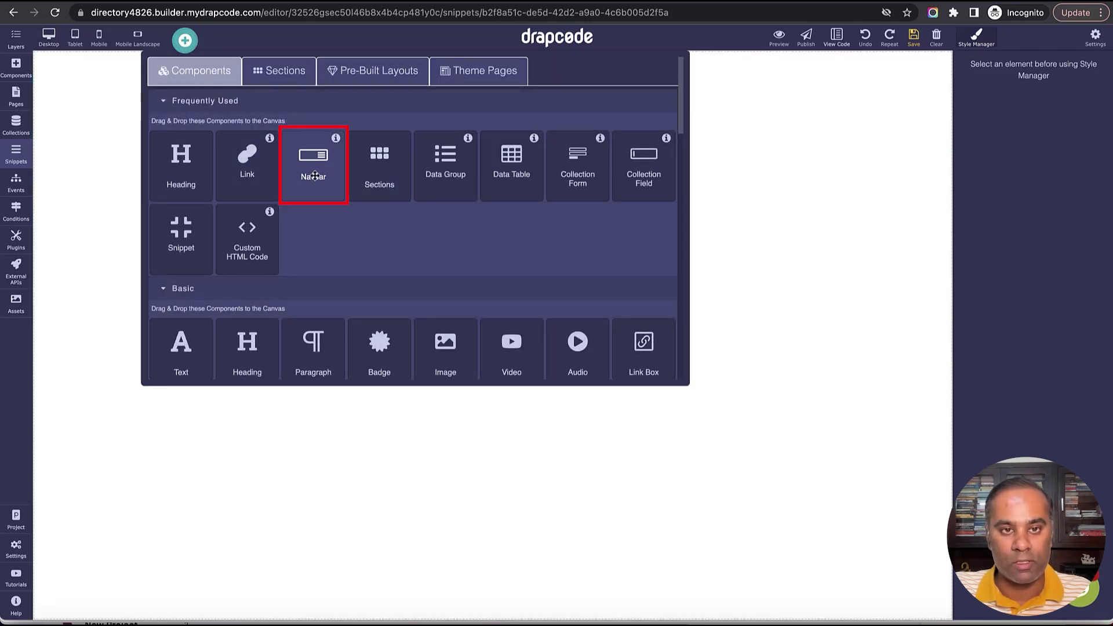
click(360, 74)
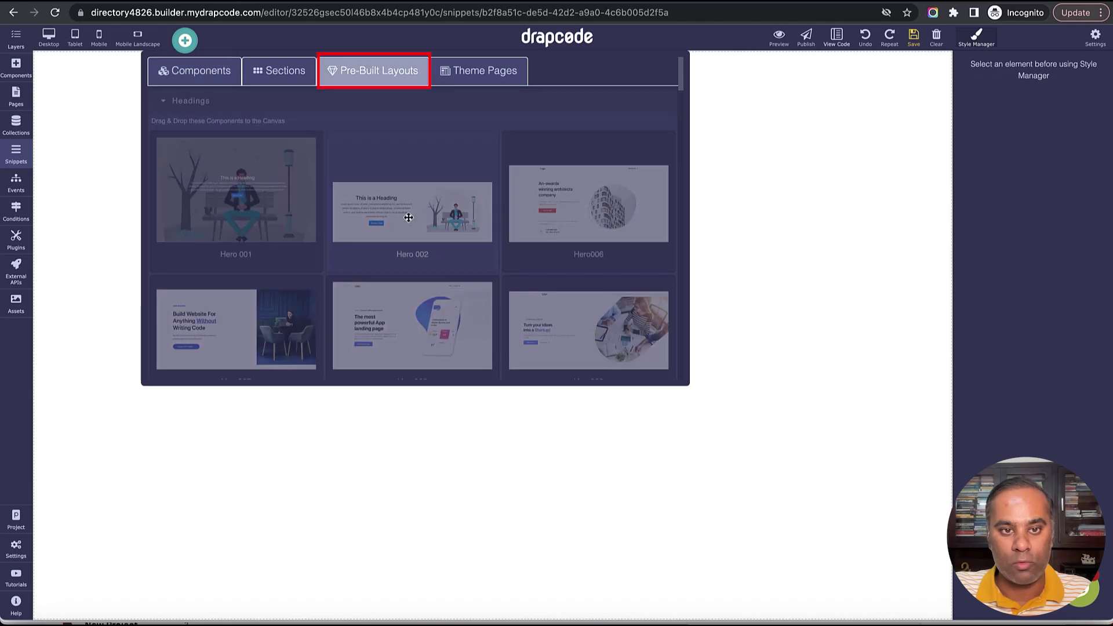
scroll(417, 220, down, 10)
scroll(425, 225, down, 10)
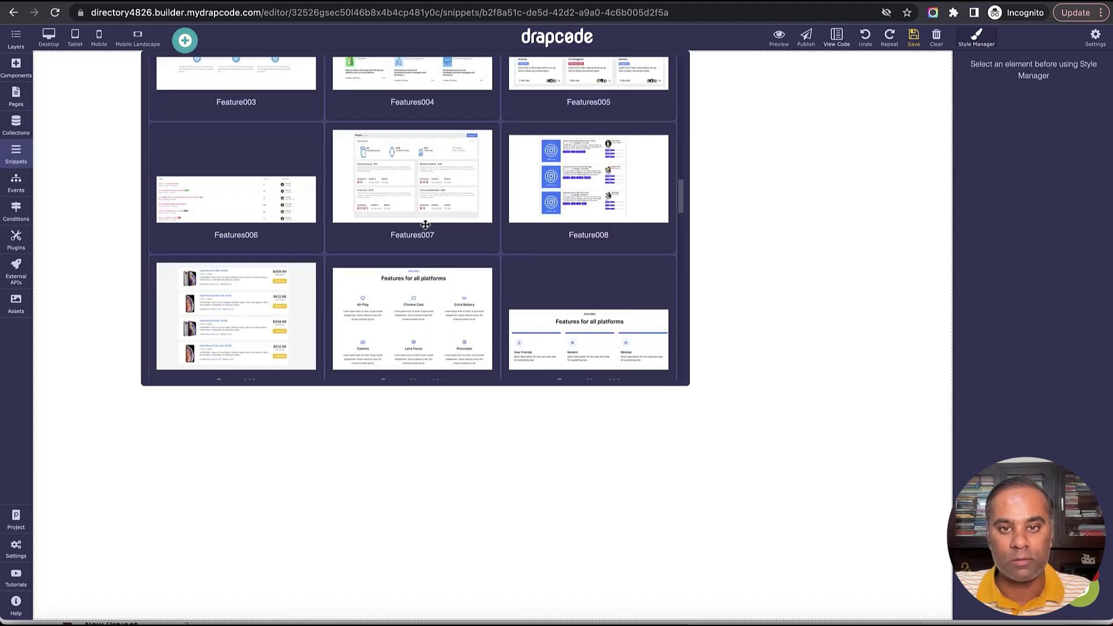
scroll(420, 234, down, 12)
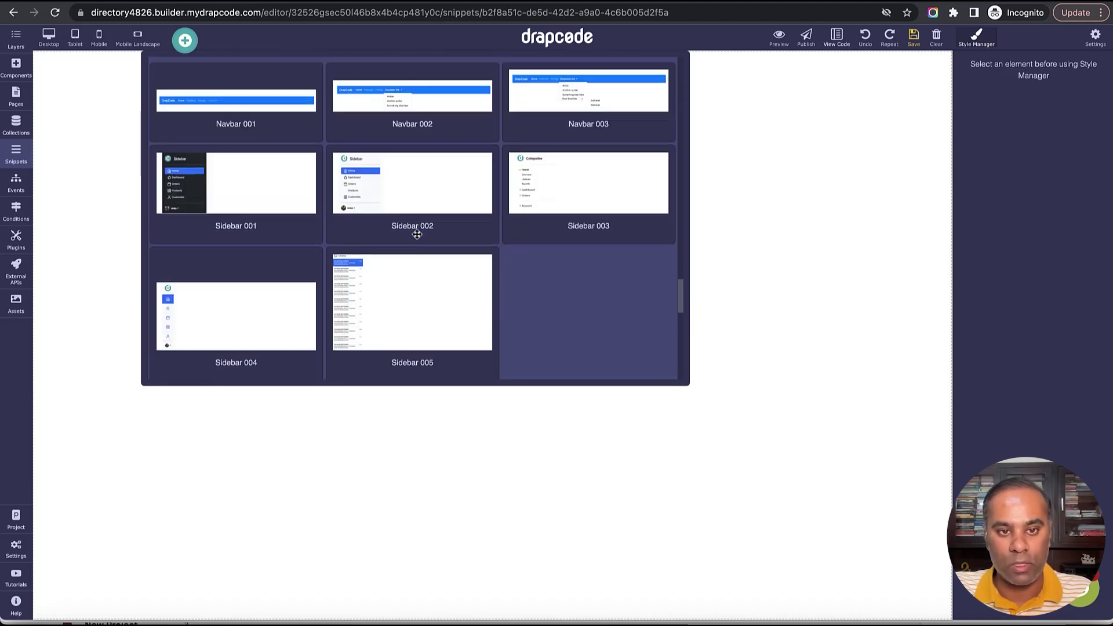
scroll(416, 234, up, 5)
scroll(417, 234, up, 1)
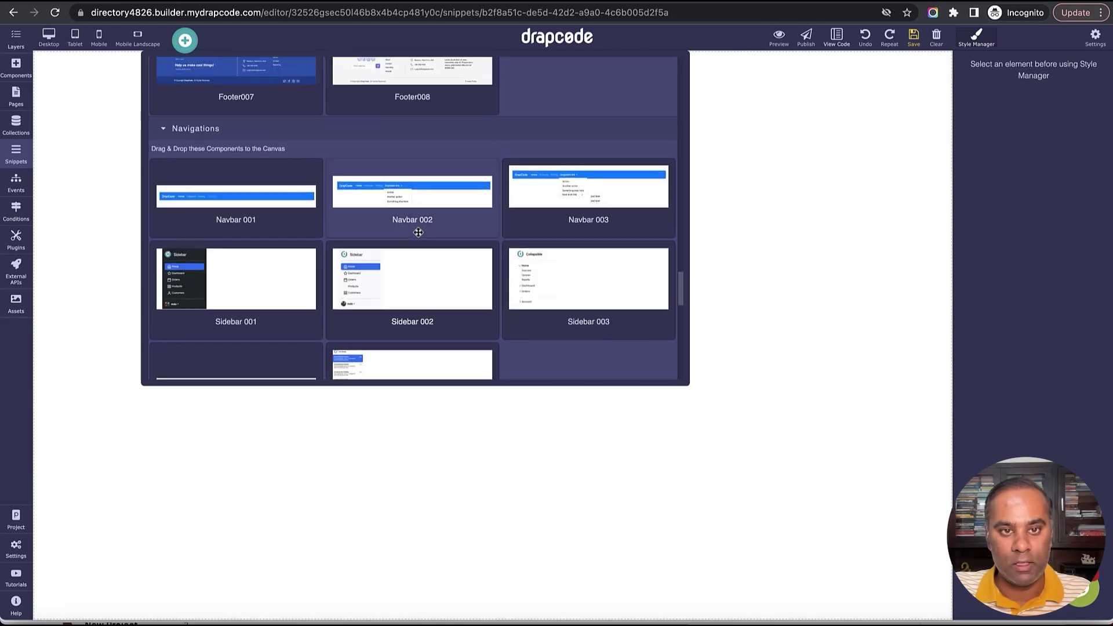
drag(384, 190, 440, 264)
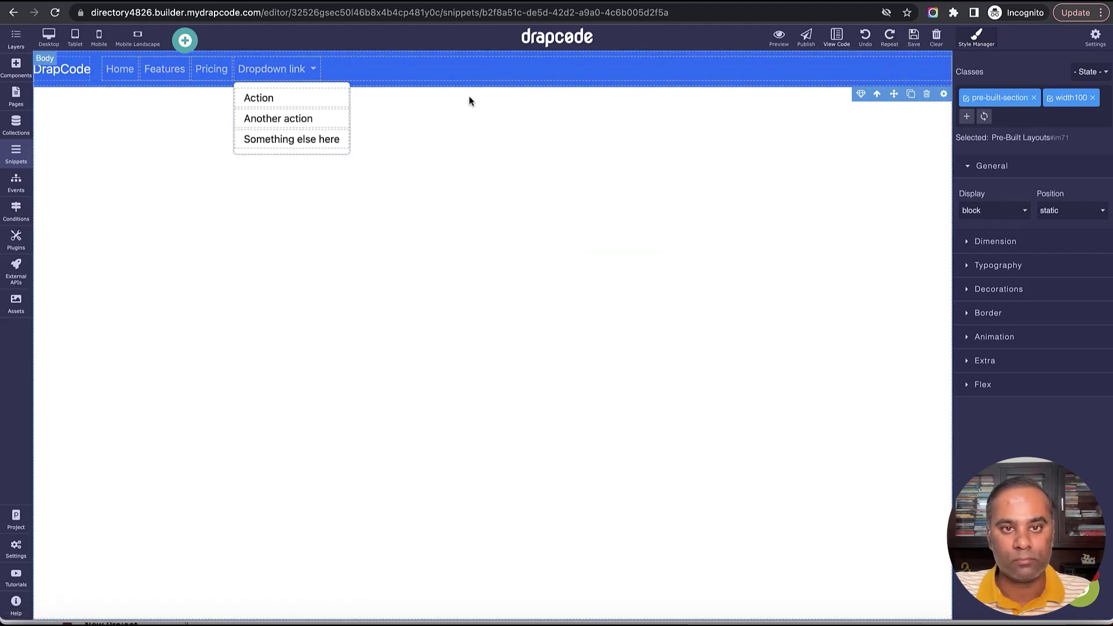
click(16, 95)
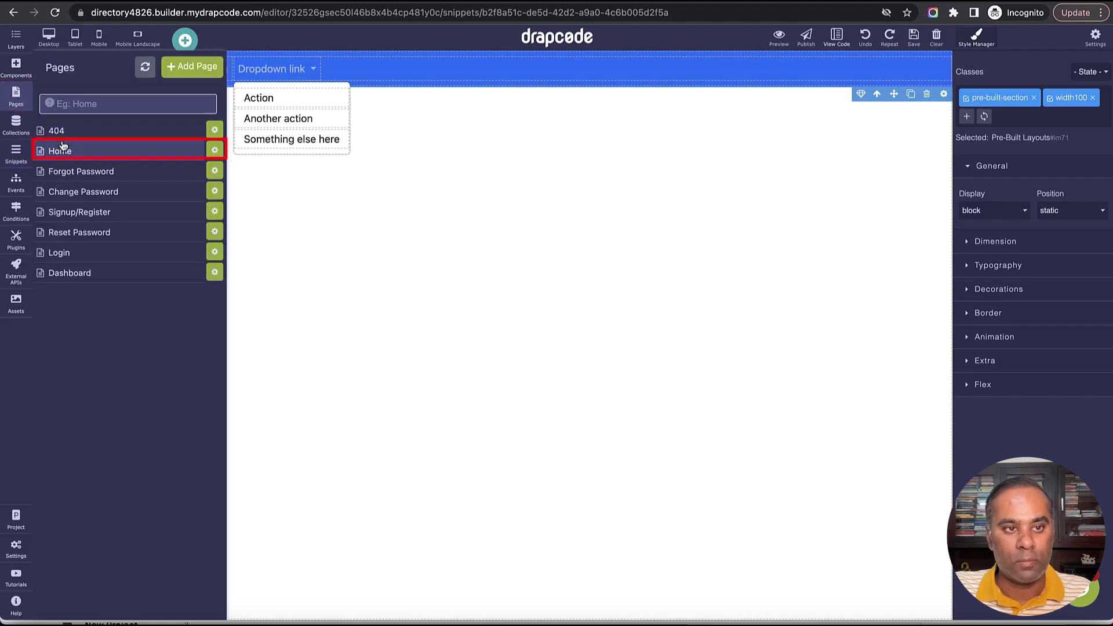
click(77, 152)
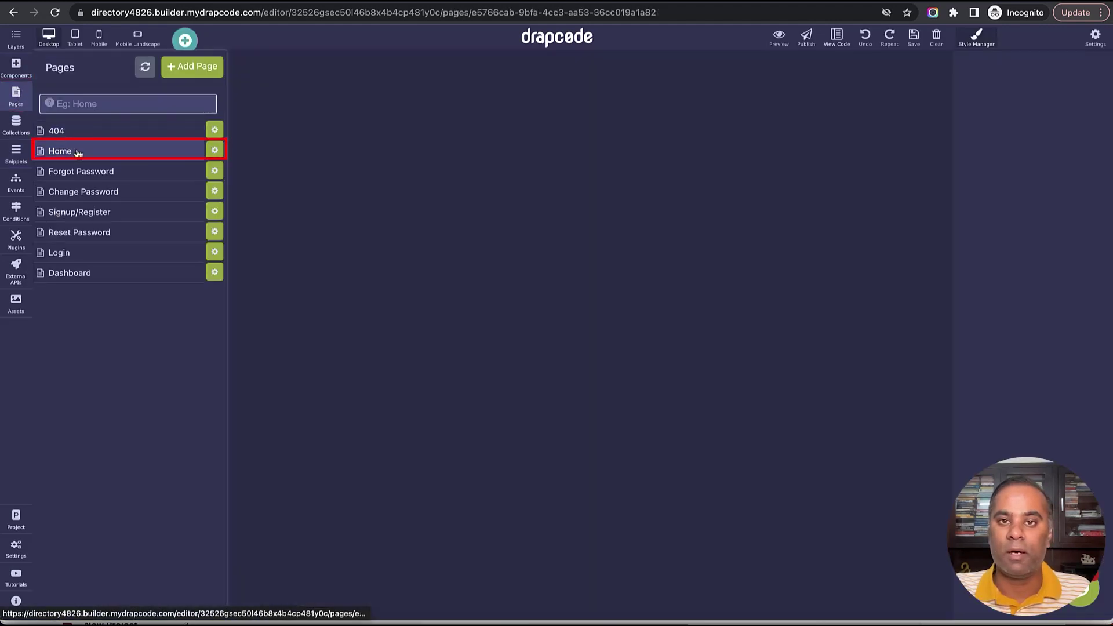
- Place a Snippet component in the Home page's left column and set it to Sidebar
click(914, 38)
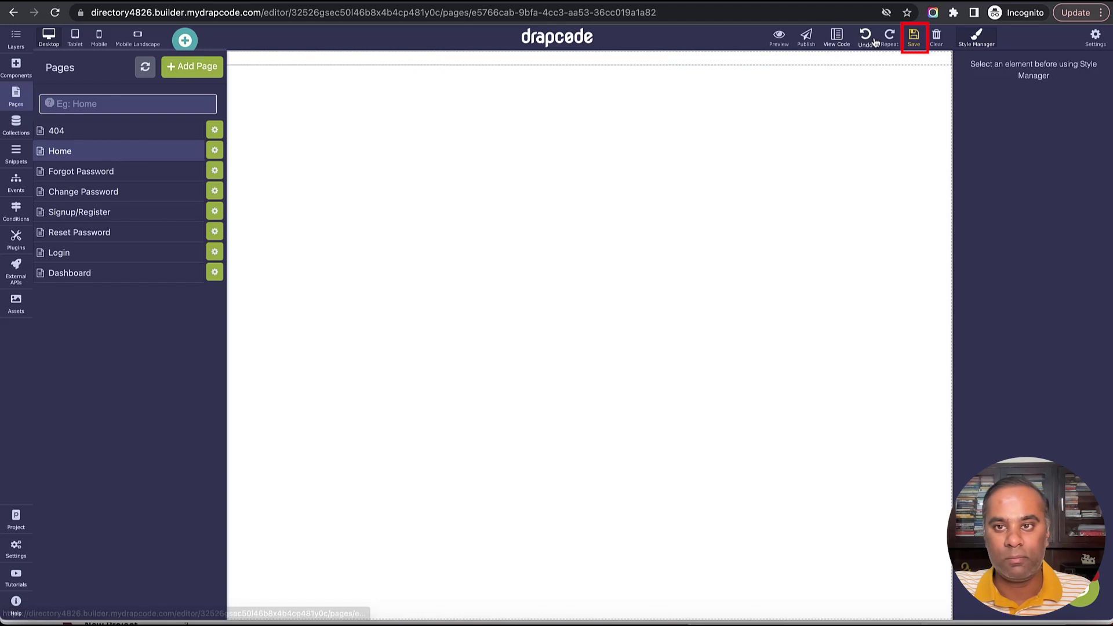
click(95, 61)
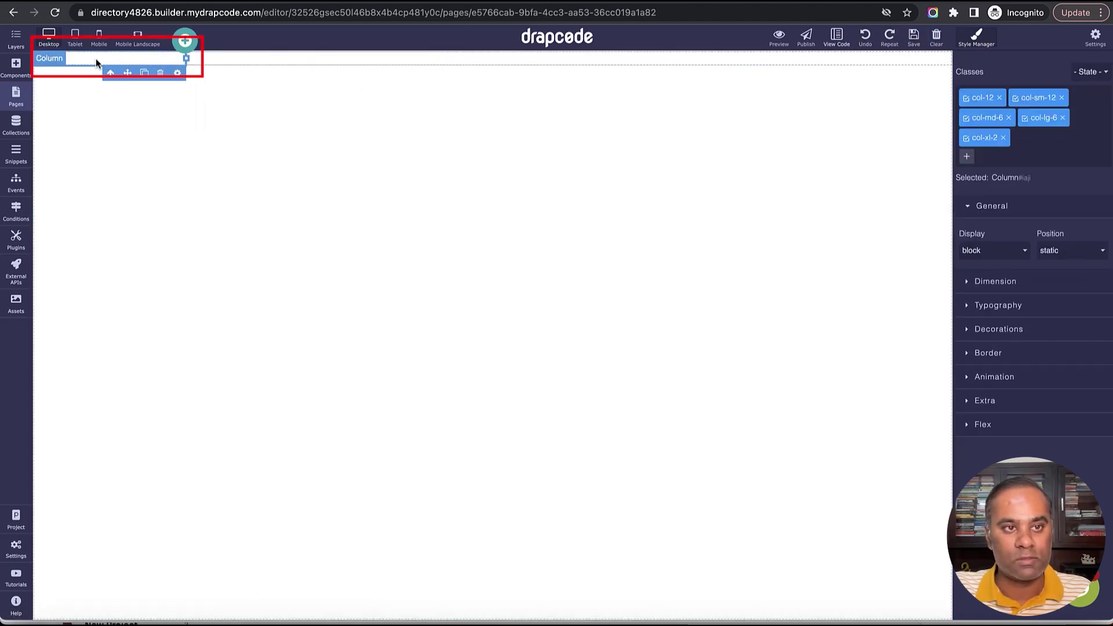
click(273, 57)
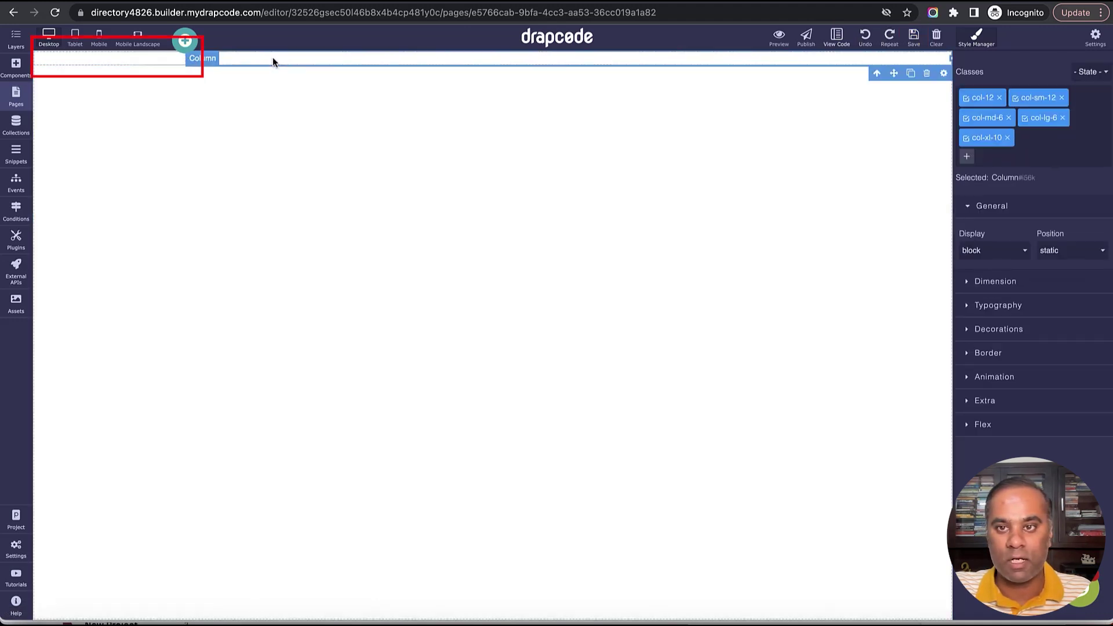
click(15, 66)
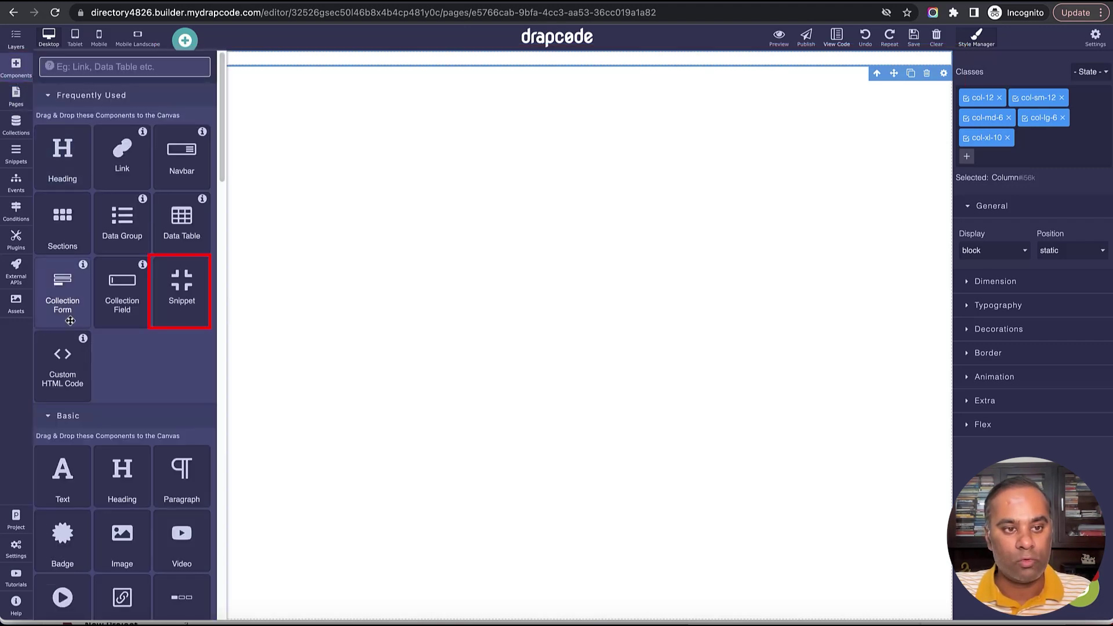
drag(169, 310, 95, 61)
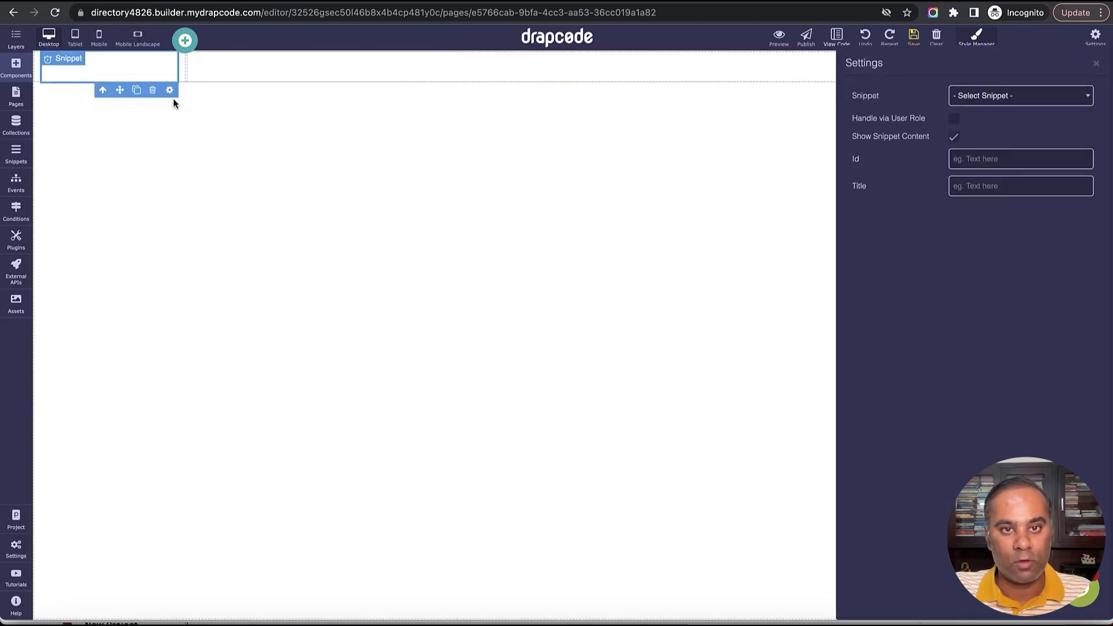
click(1020, 96)
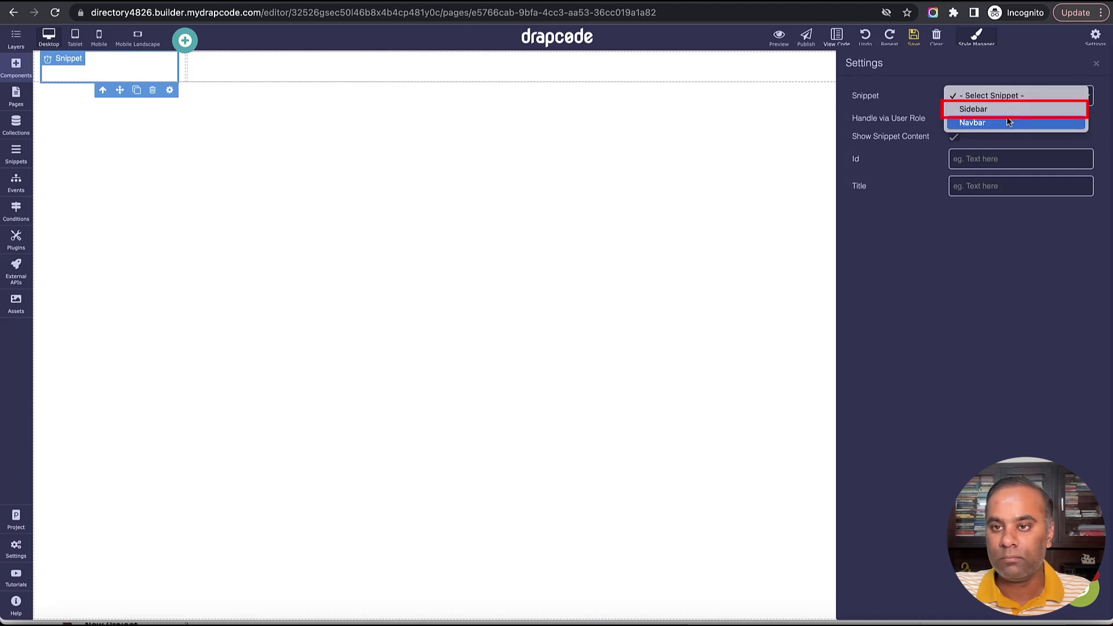
click(1006, 110)
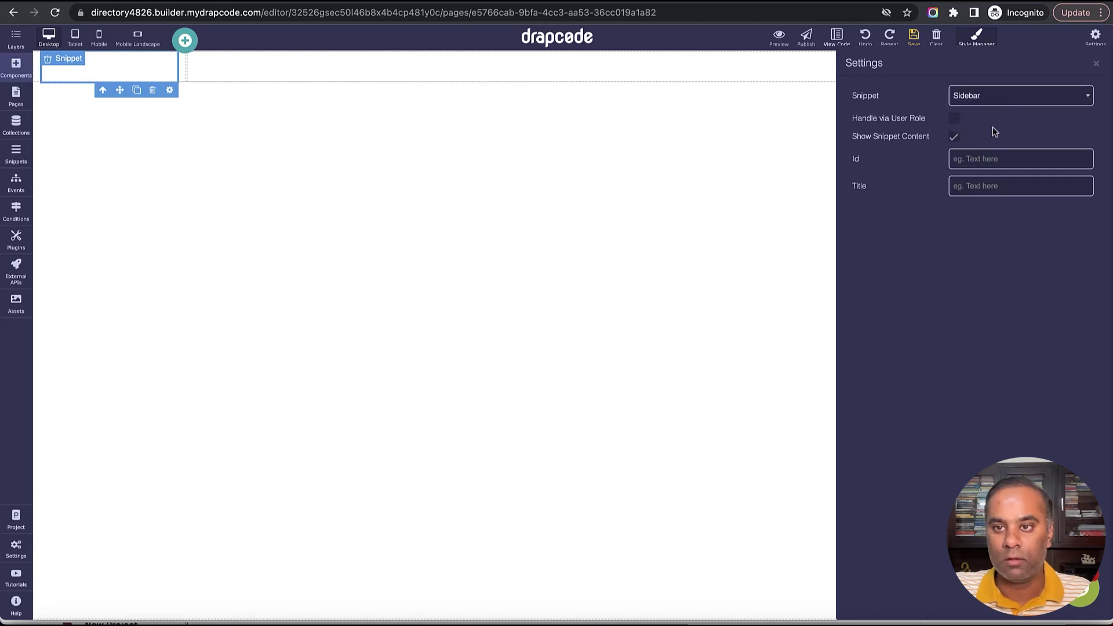
- Set the Sidebar snippet's height to 100vh
click(913, 37)
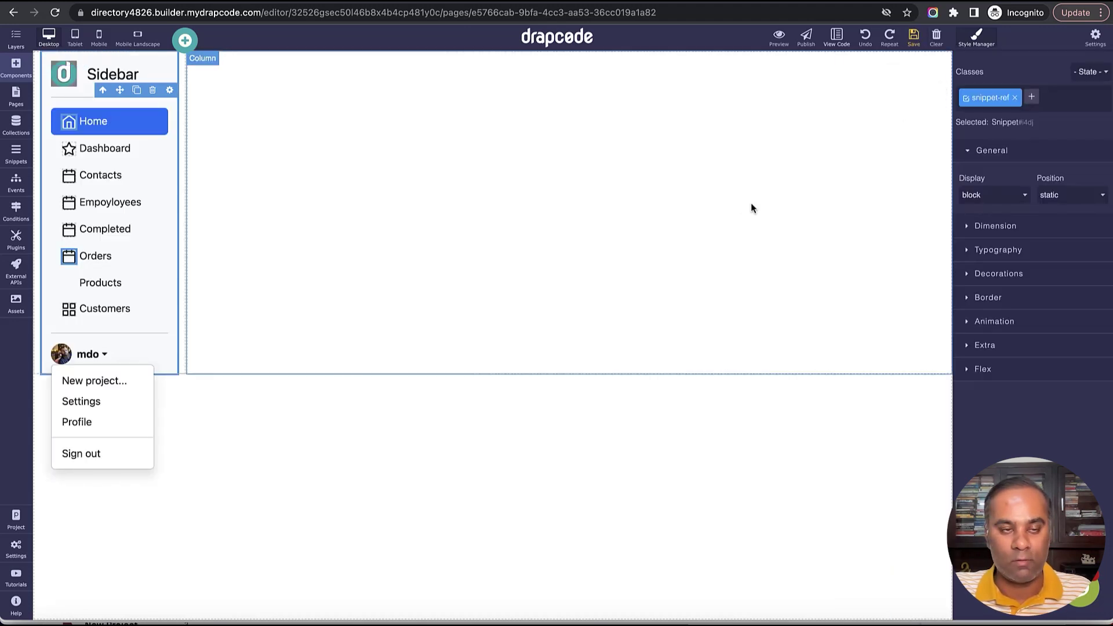
click(1032, 228)
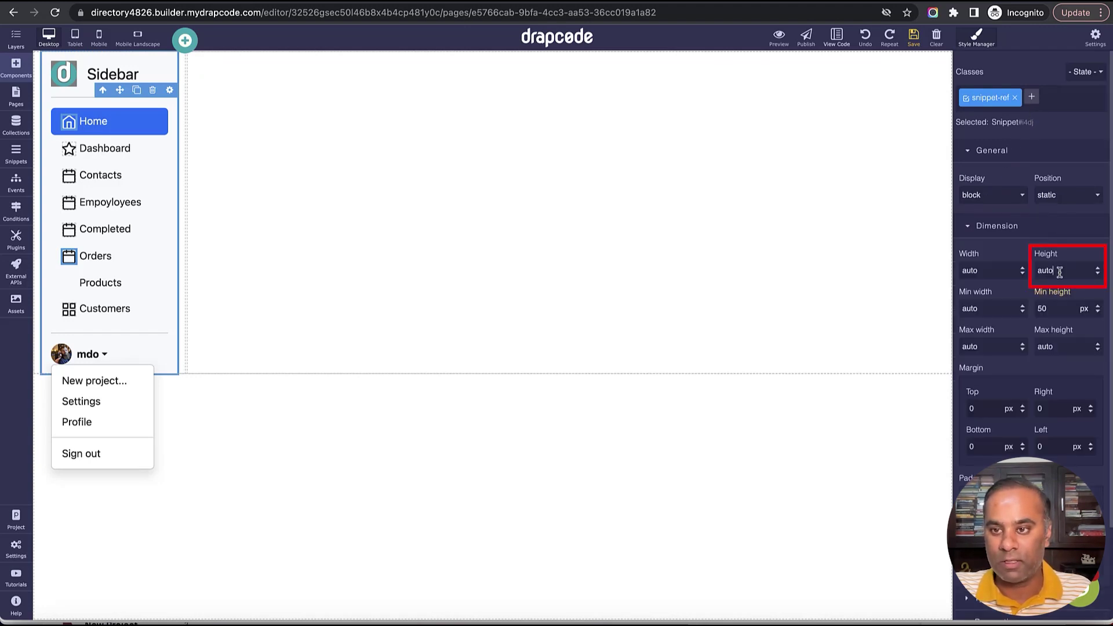
double_click(1052, 272)
text(100%)
key(Return)
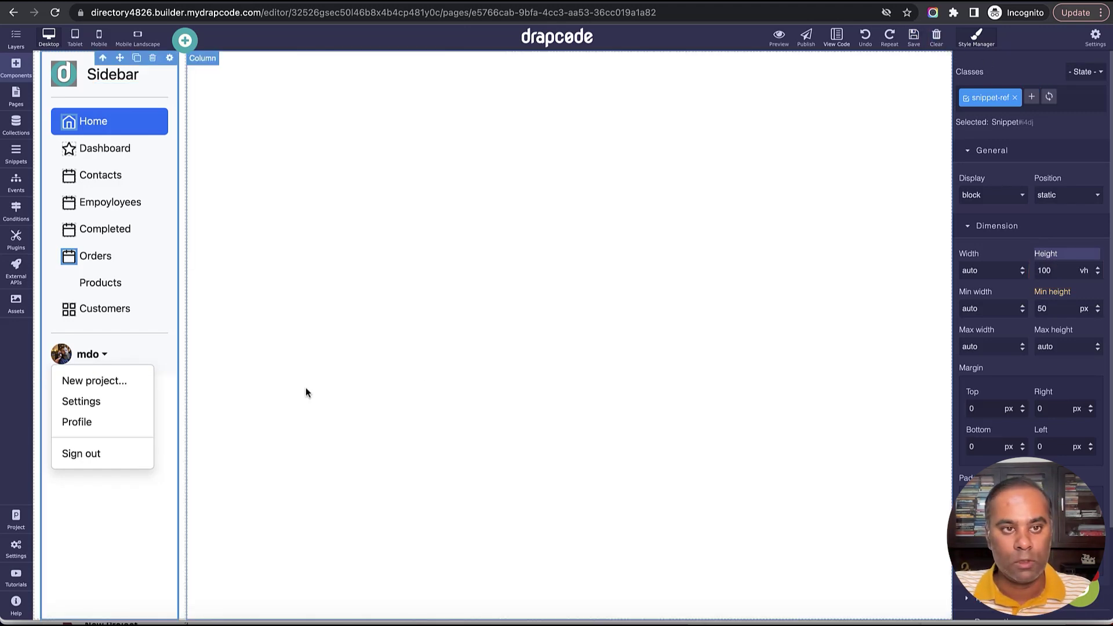
- Set the left column's left and right padding to 0 and save the page
click(182, 342)
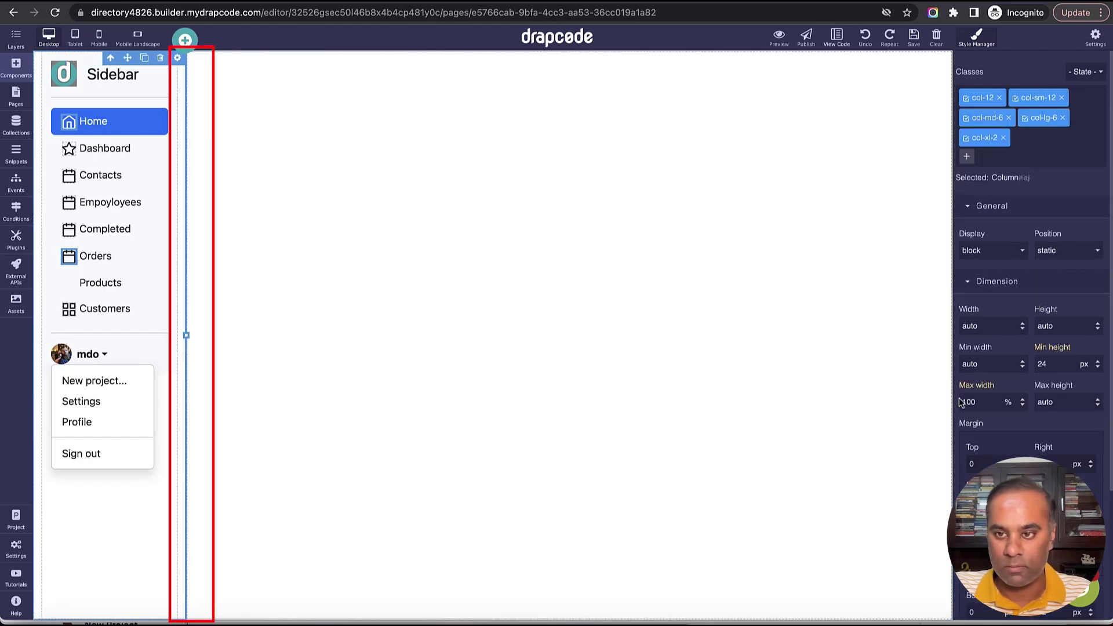
scroll(1043, 406, down, 3)
double_click(1056, 415)
text(0)
double_click(1048, 447)
text(0)
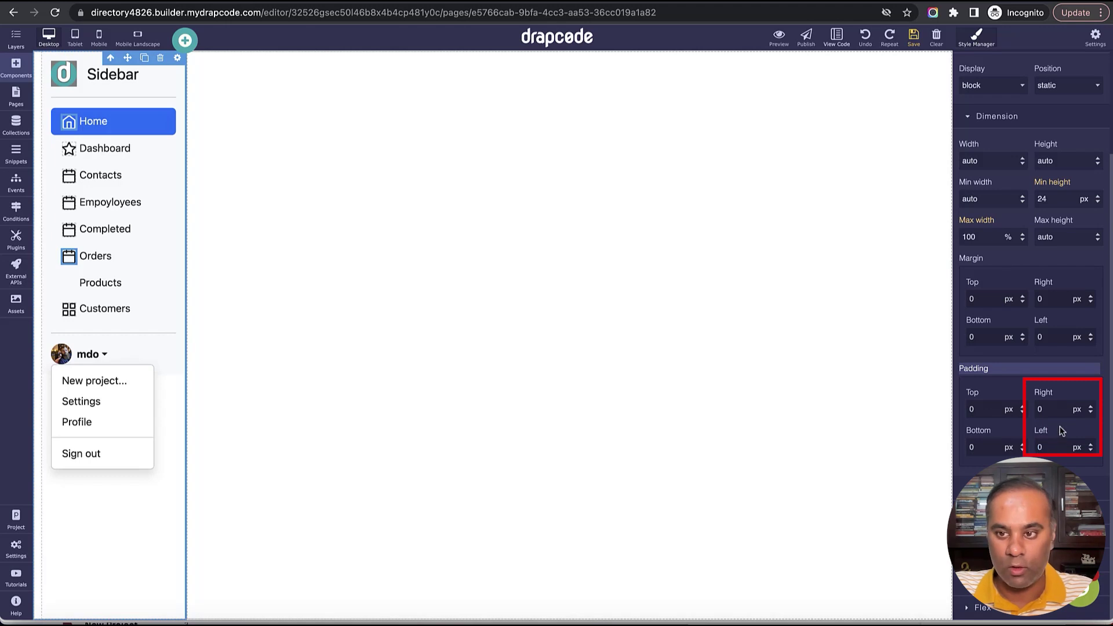
click(914, 36)
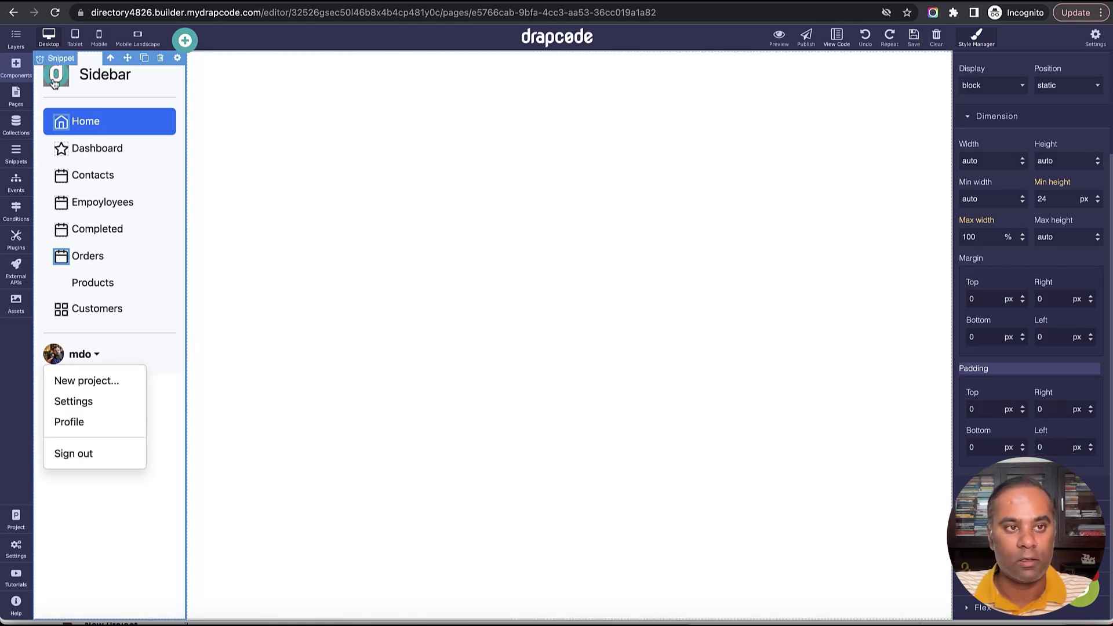
click(15, 67)
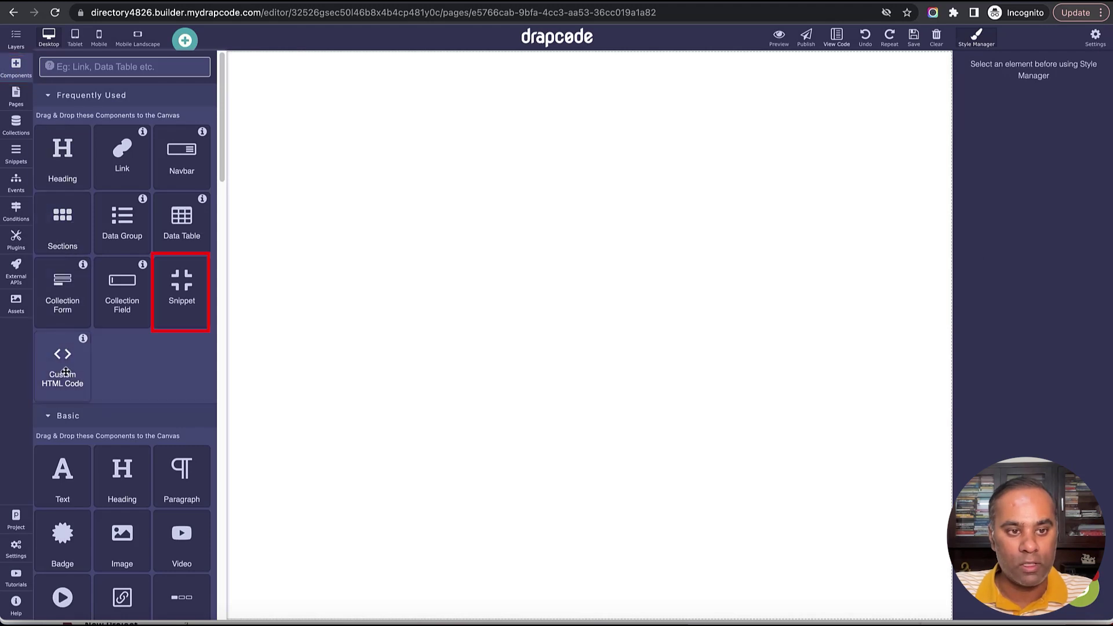
- Place the Navbar snippet at the top of the wide right column and save
drag(177, 289, 370, 204)
click(1017, 98)
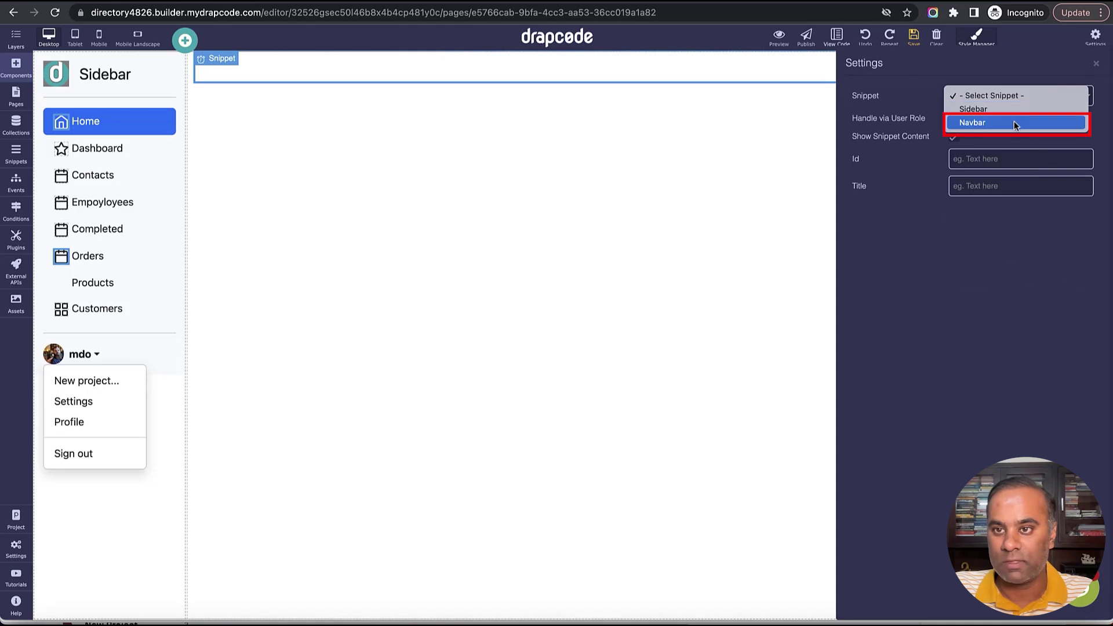
click(1015, 123)
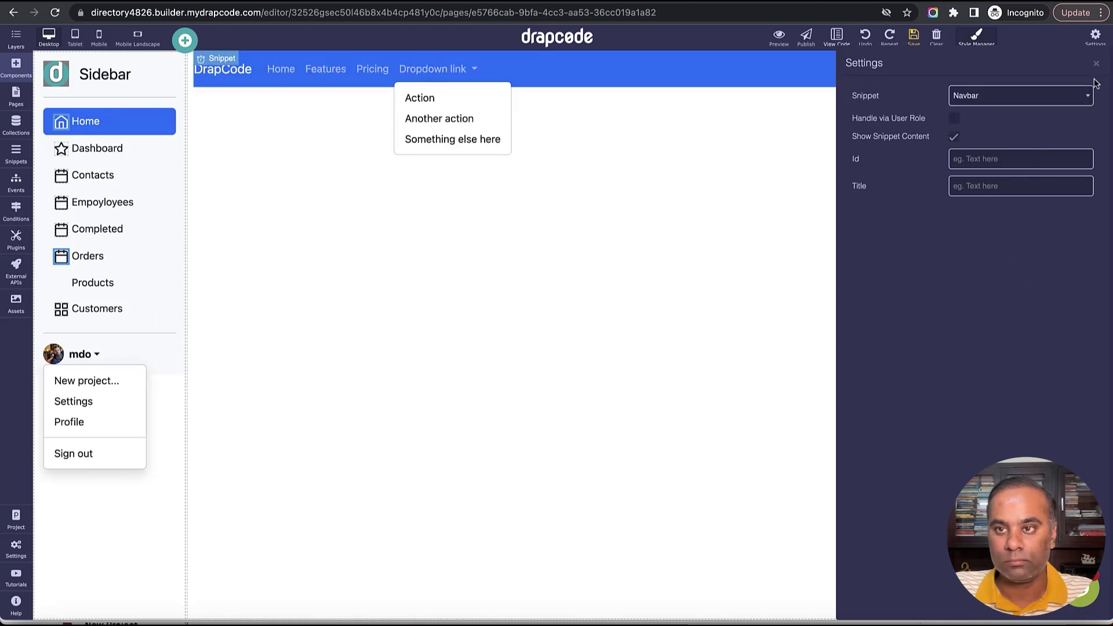
click(1096, 63)
click(913, 35)
- Set the navbar column's right and left padding to 0 and save
click(697, 154)
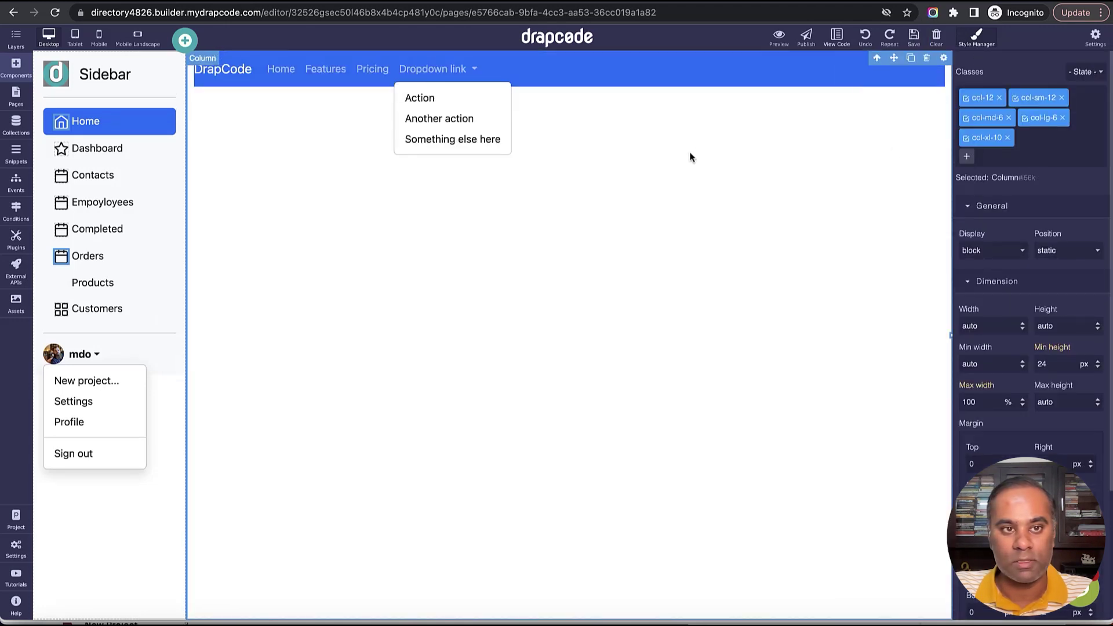
scroll(1033, 411, down, 2)
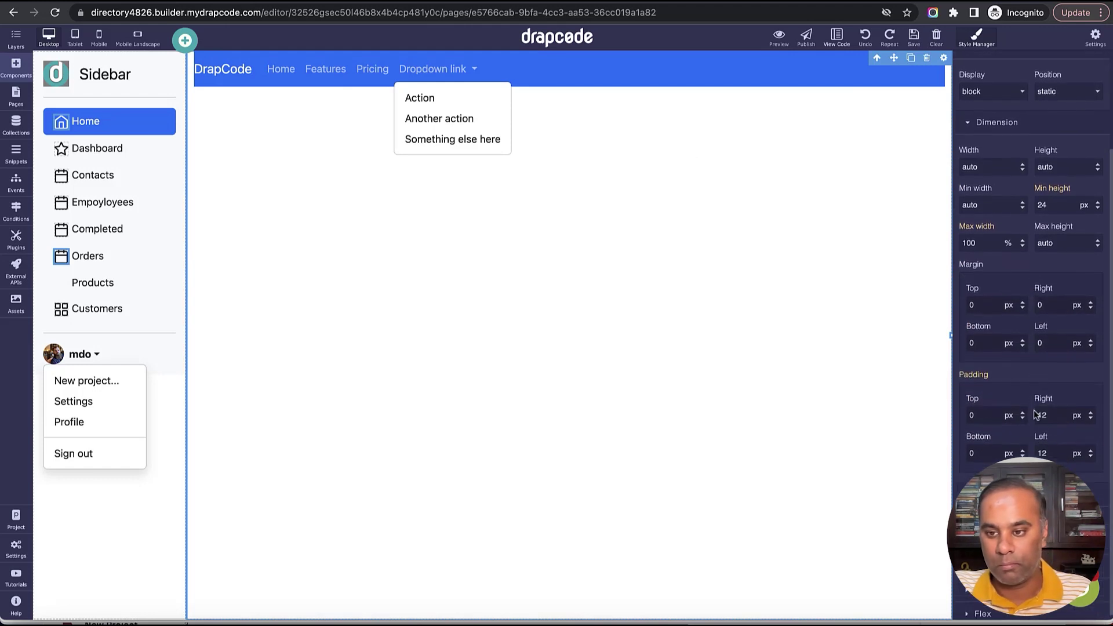
double_click(1056, 412)
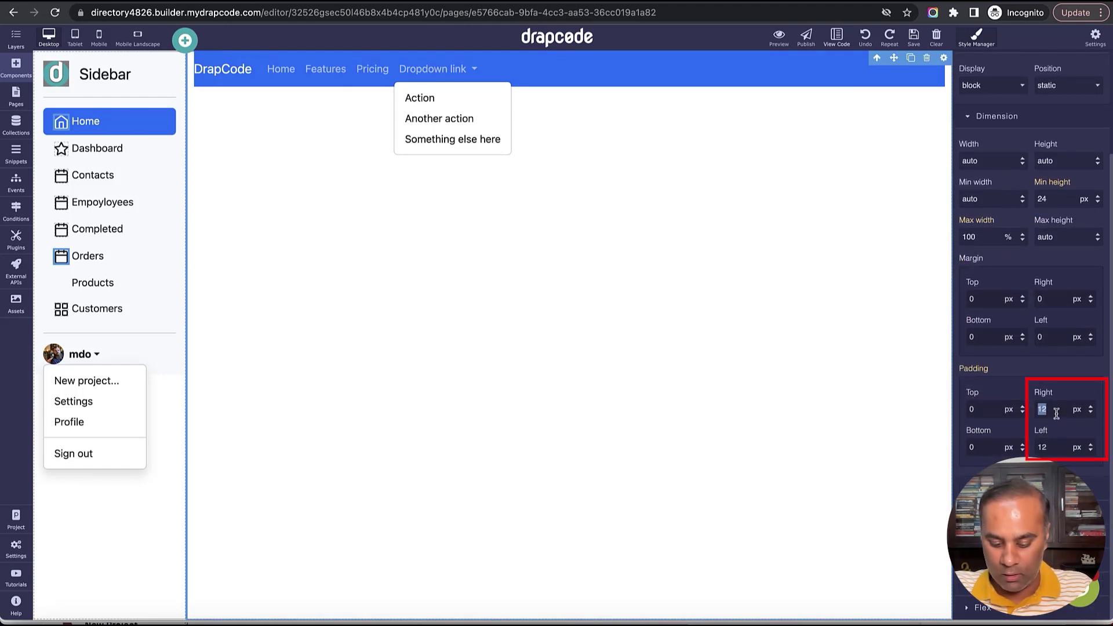
text(0)
key(Tab)
text(0)
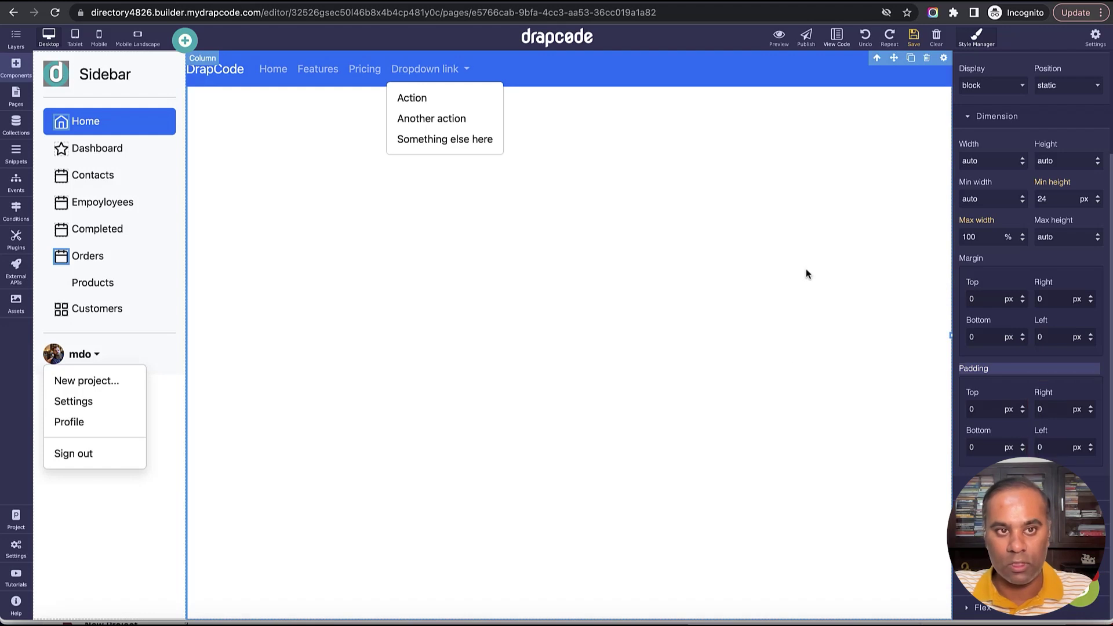
click(914, 36)
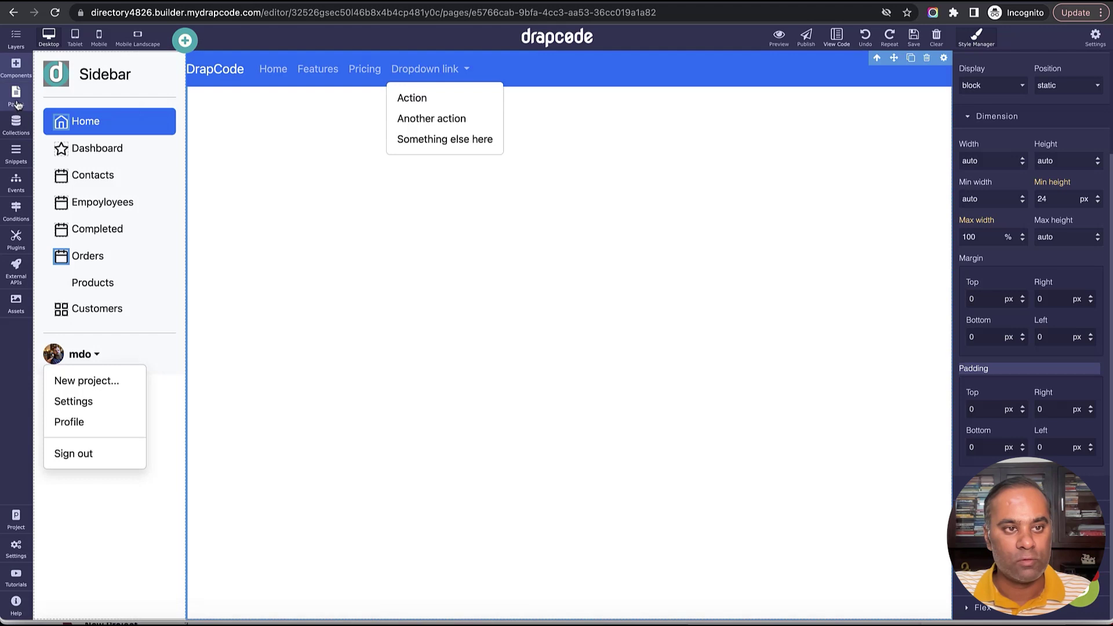
click(17, 157)
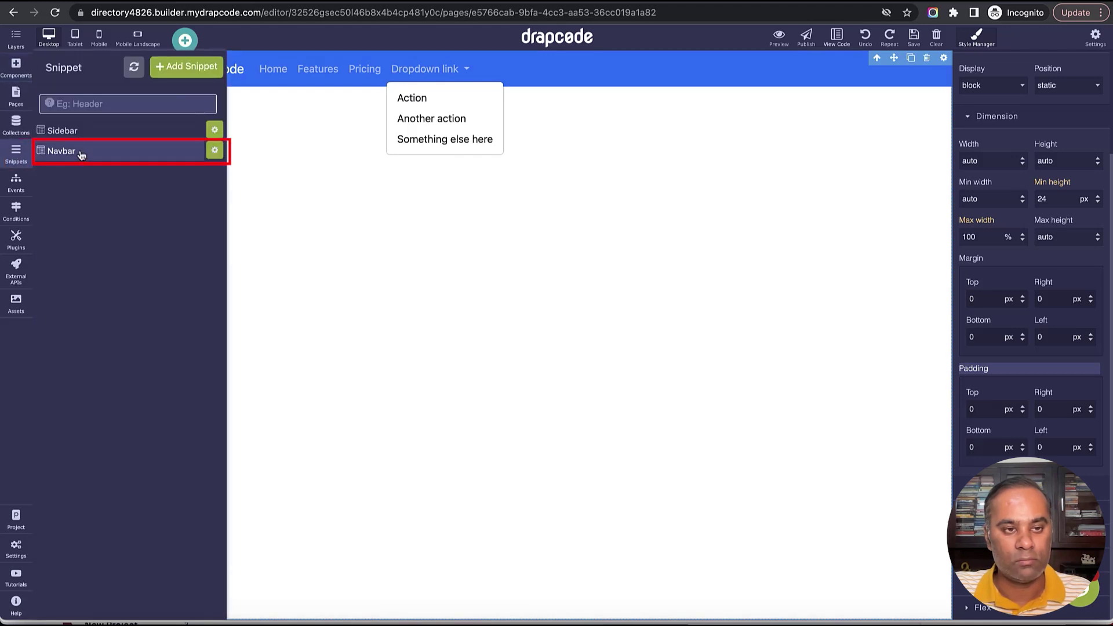
- Open the Navbar snippet and delete its DrapCode brand link
click(82, 152)
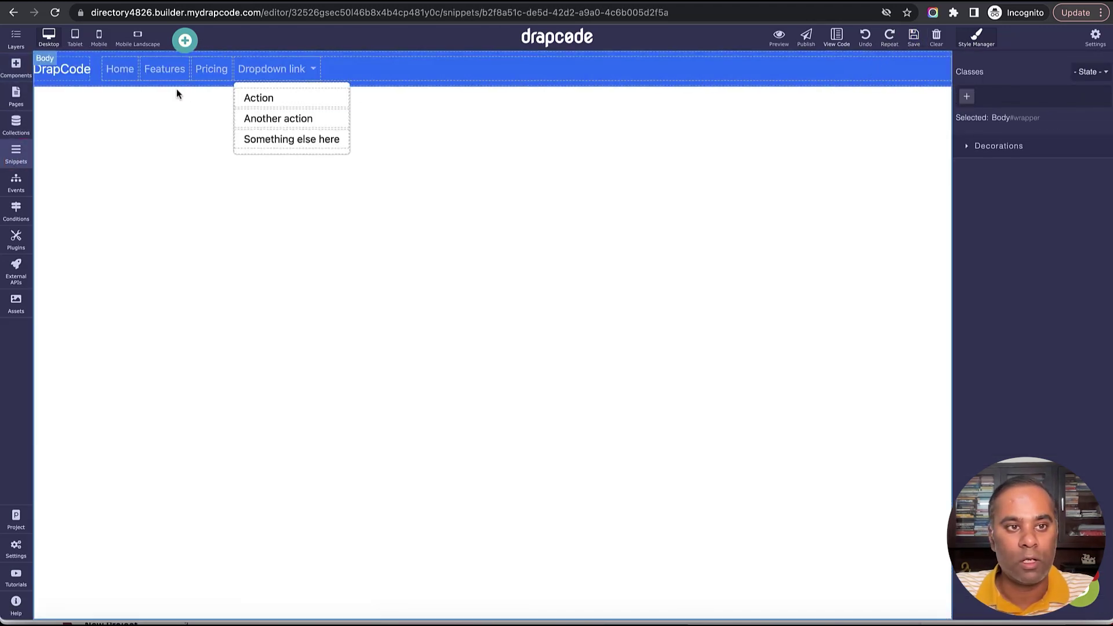
click(75, 71)
click(90, 88)
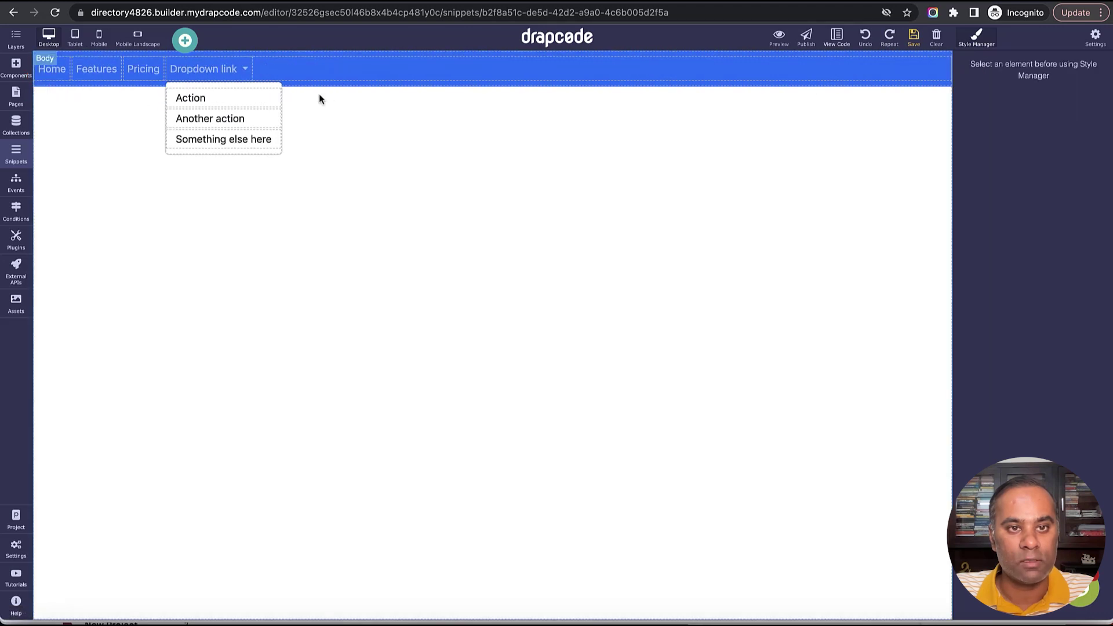
- Give the navbar links list 30% left padding, save, and reopen the Home page
click(329, 74)
click(996, 225)
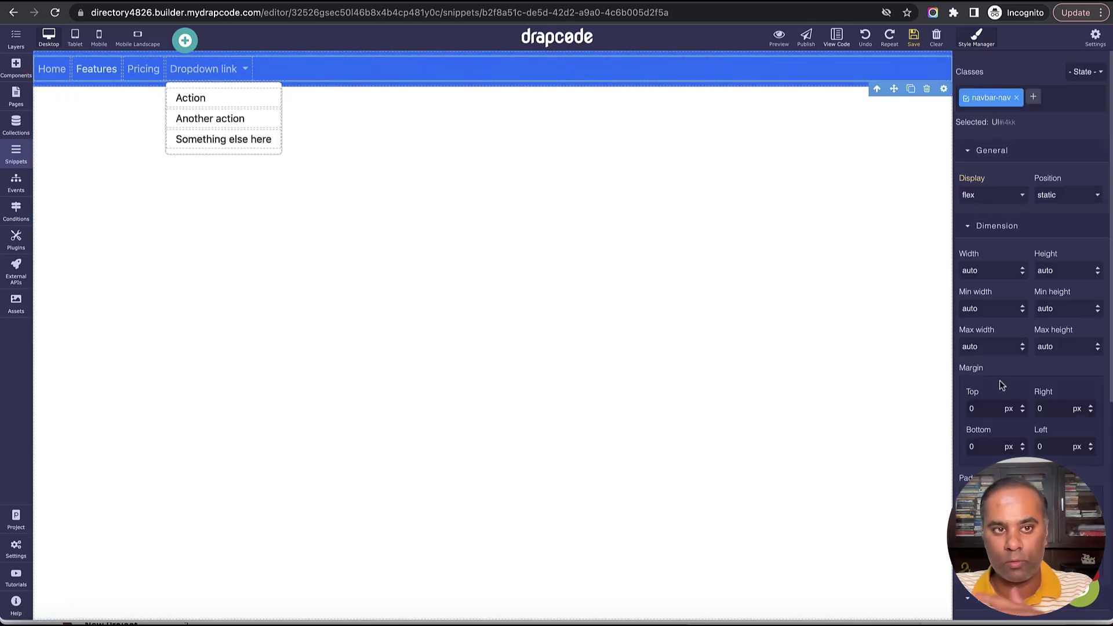
scroll(1043, 394, down, 4)
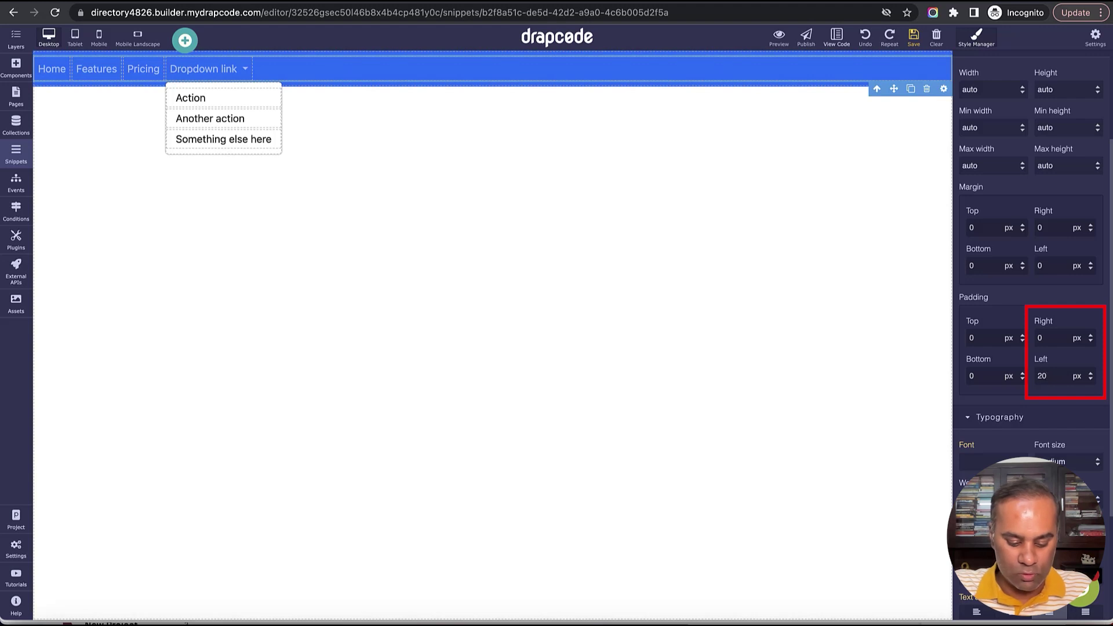
key(Return)
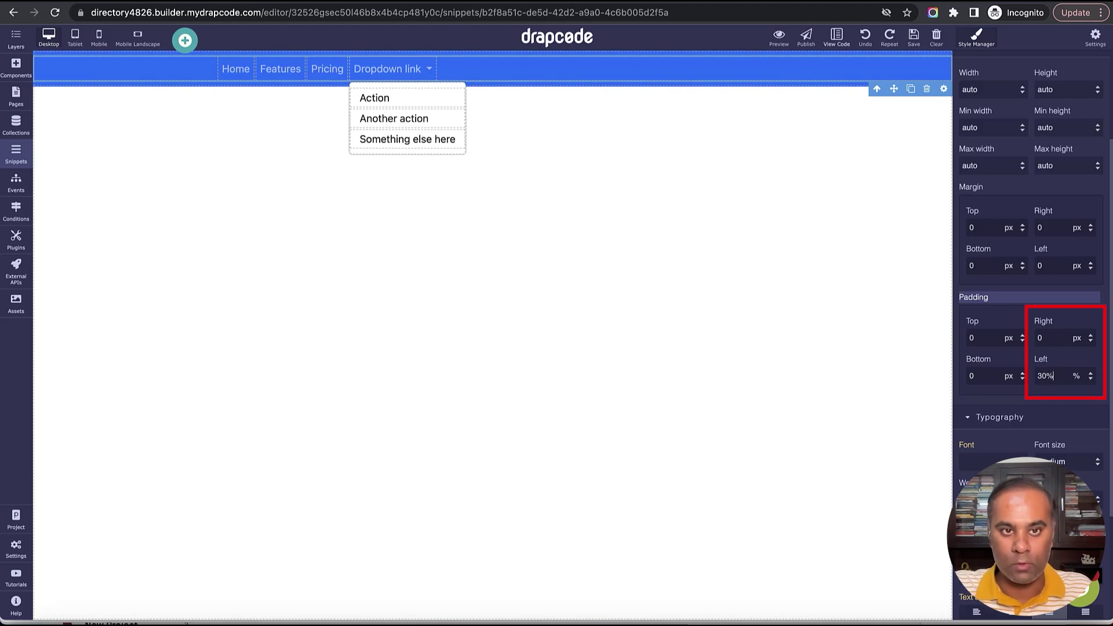
key(Return)
click(913, 36)
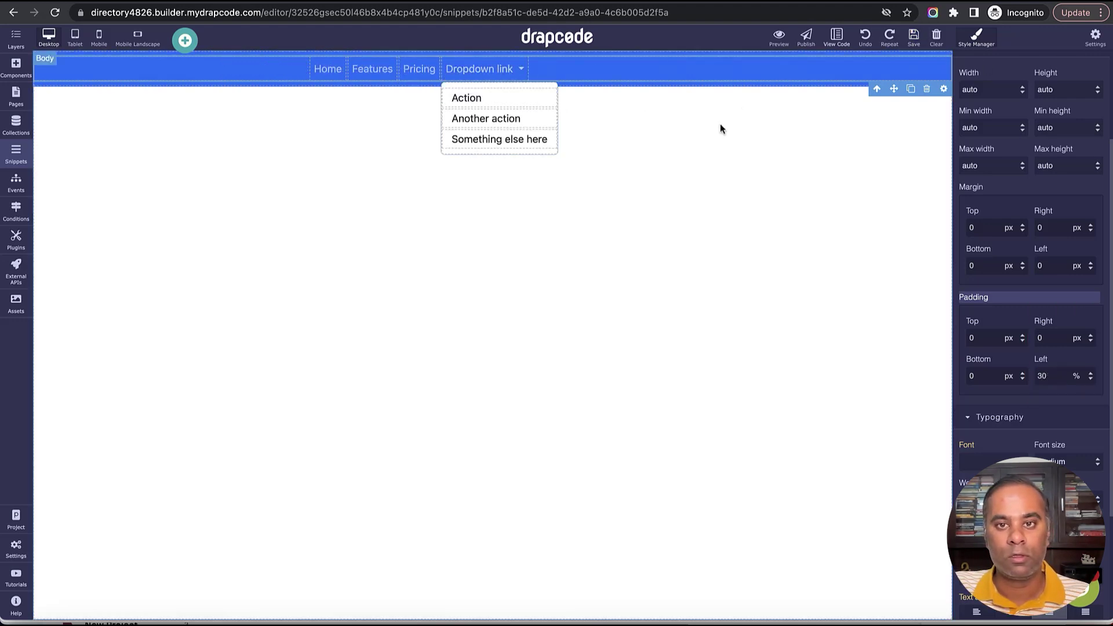
click(16, 97)
click(91, 152)
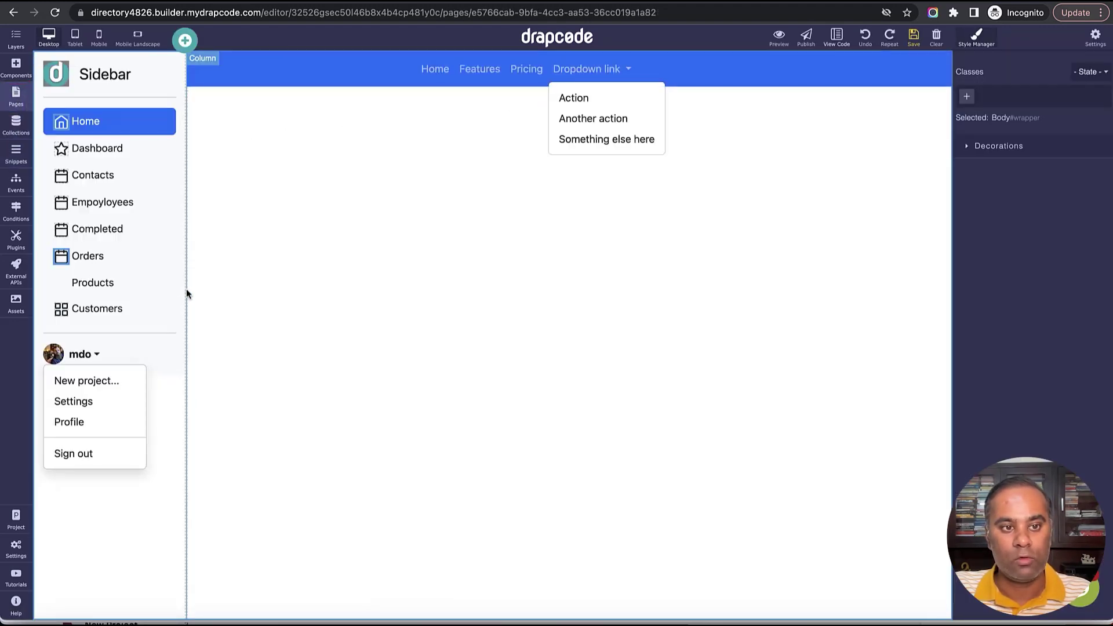
- Preview the Home page, then back in the editor select the embedded Sidebar snippet
click(774, 43)
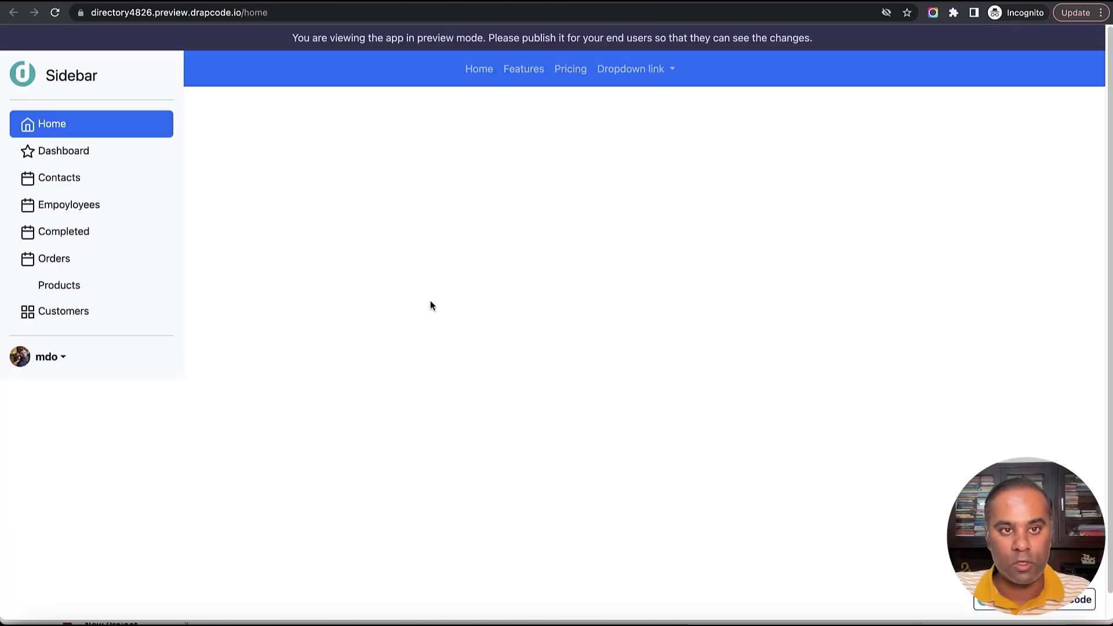
key(ctrl+w)
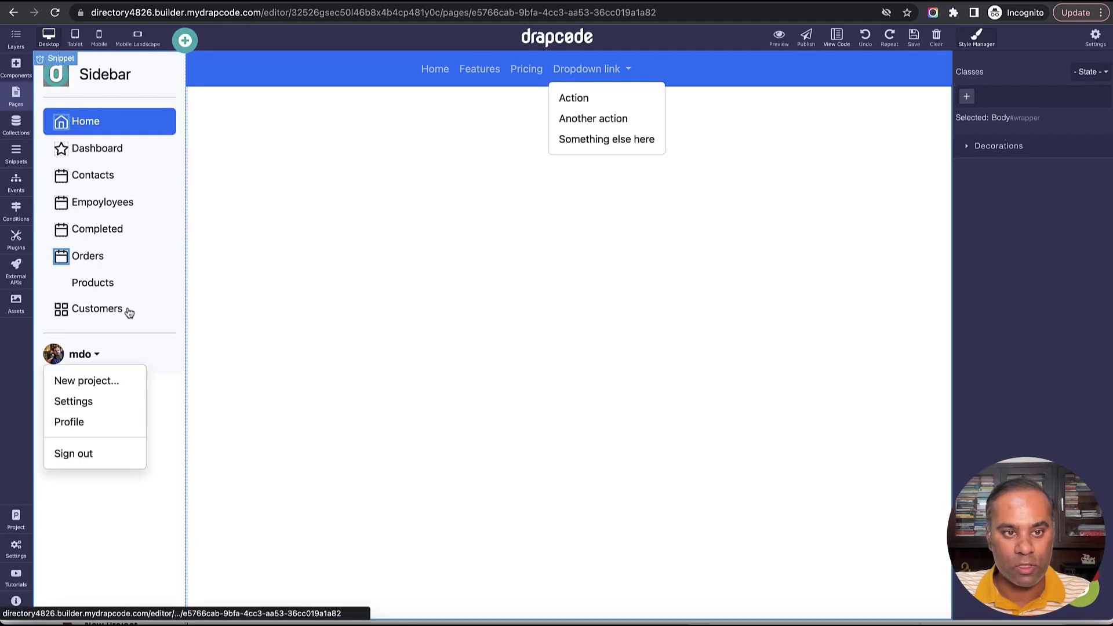
click(160, 346)
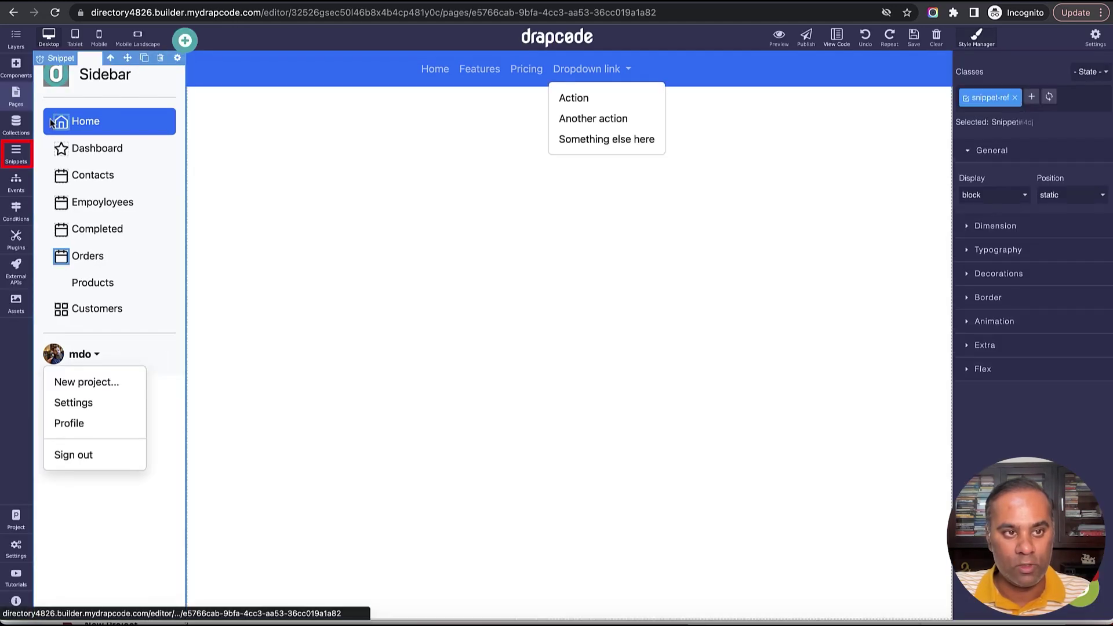
click(18, 161)
- Set the Sidebar snippet's outer Box height to 100% and save
click(69, 130)
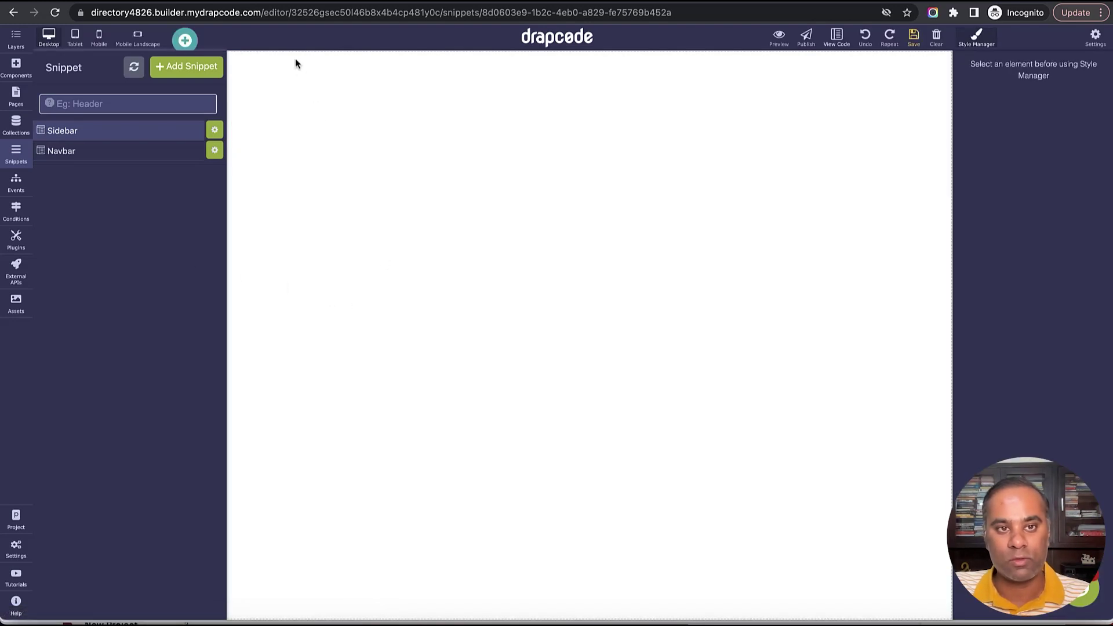
click(258, 373)
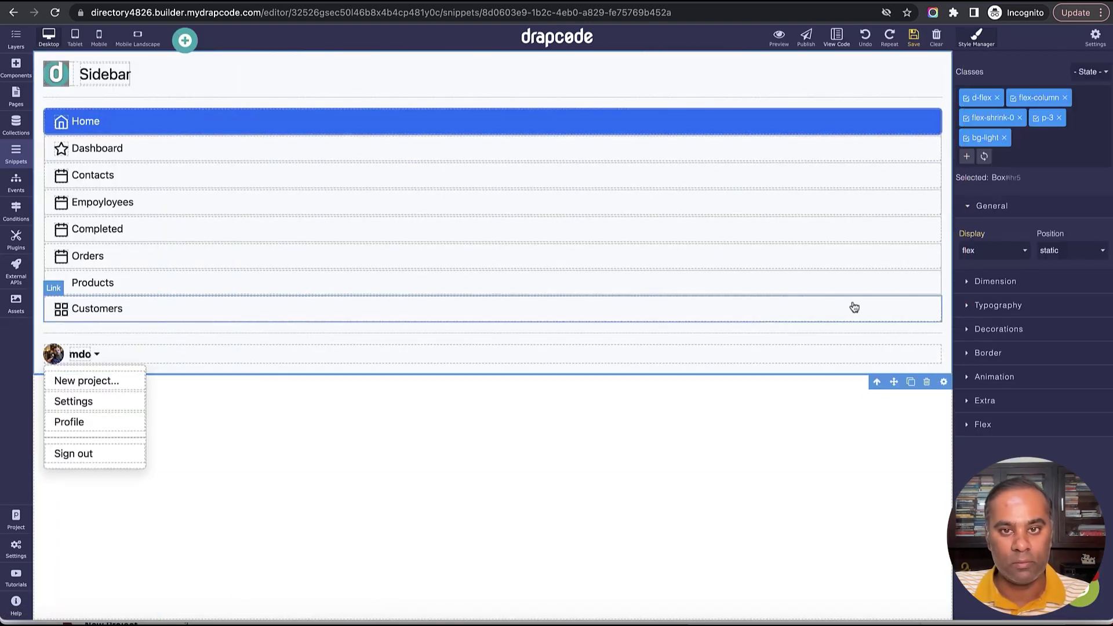
click(880, 382)
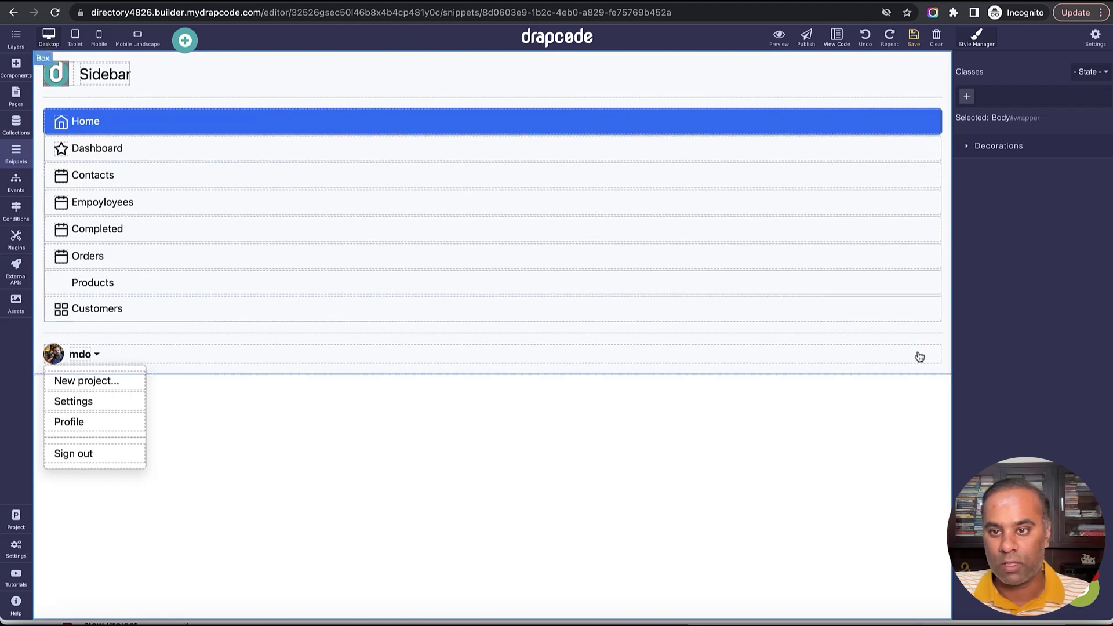
click(925, 368)
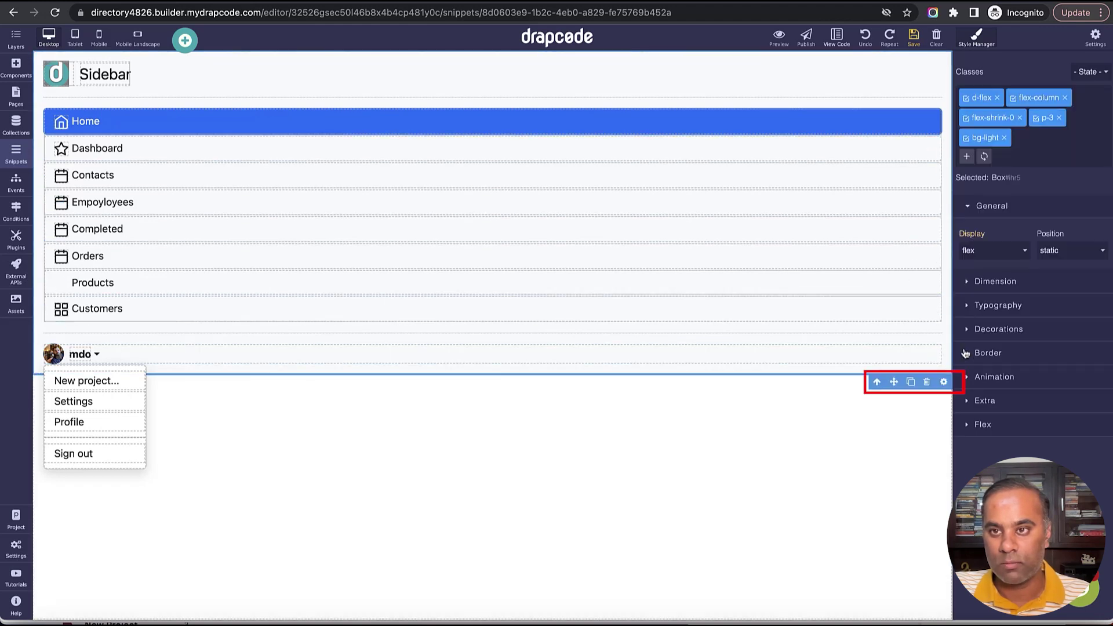
click(1045, 283)
click(1063, 325)
text(100)
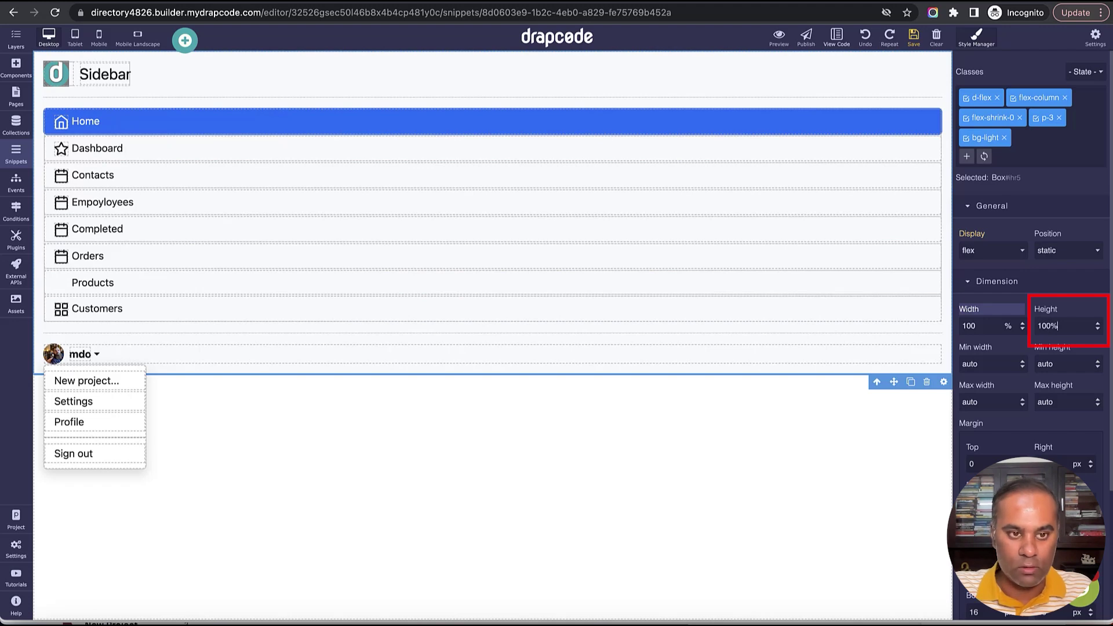
key(Return)
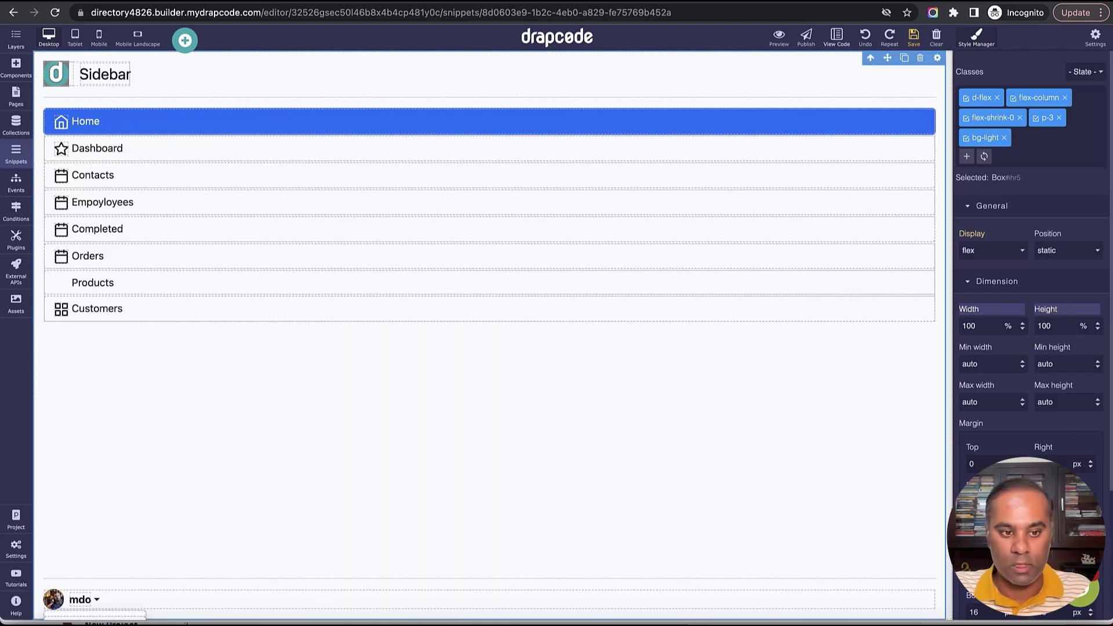
click(914, 37)
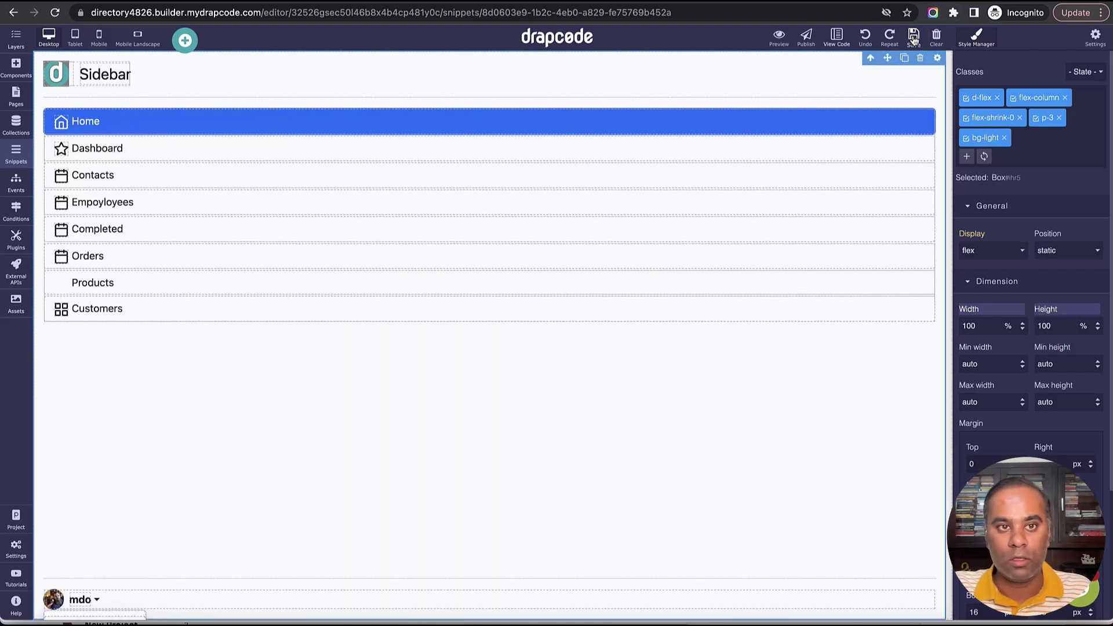
- Preview and reload the Home page to check the full-height sidebar
click(778, 37)
click(54, 12)
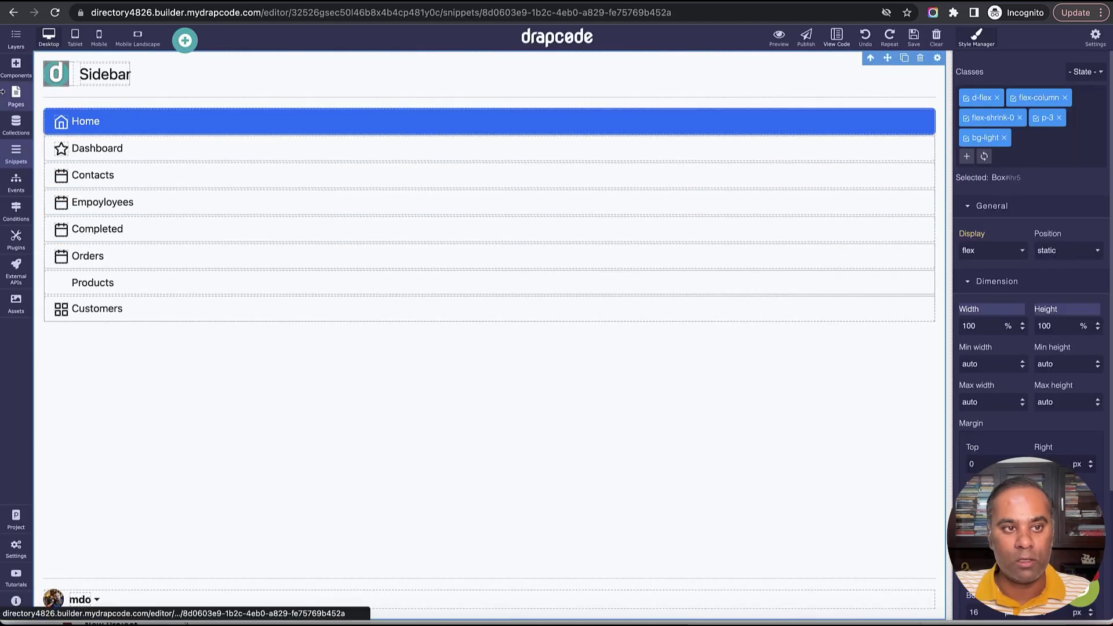
click(16, 95)
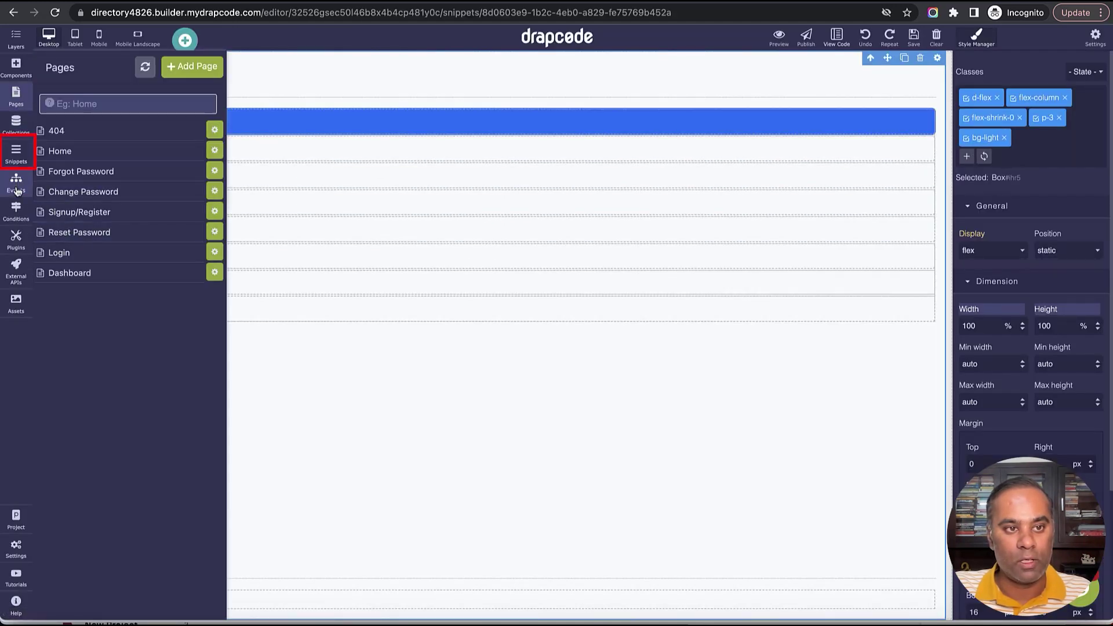
click(16, 152)
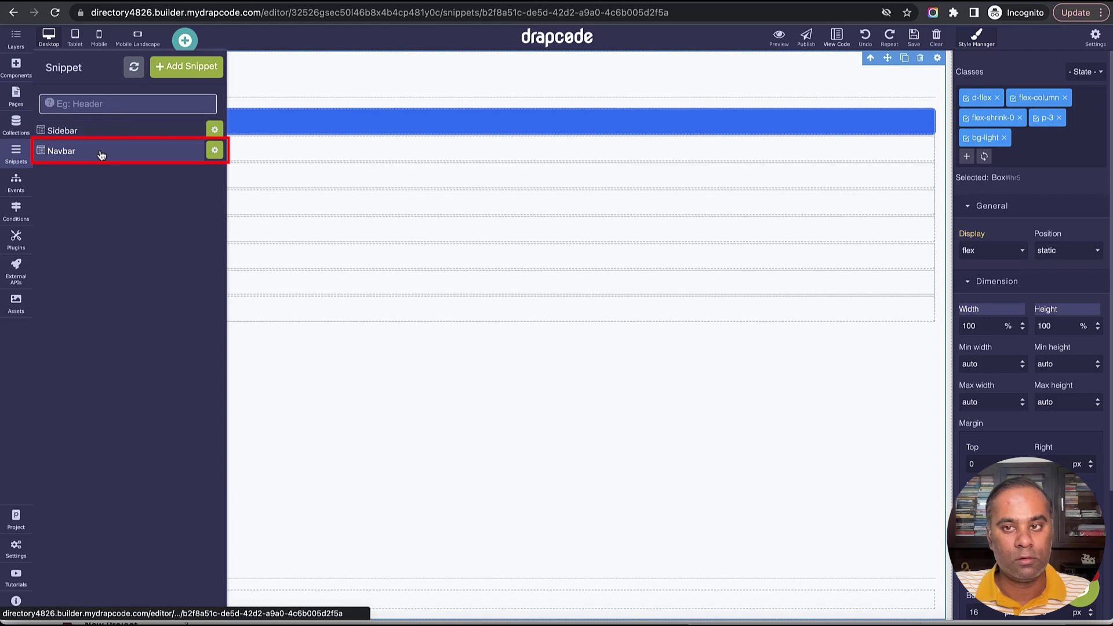
- Remove the bg-primary and navbar-dark classes from the Navbar snippet's Nav element, then reload the preview
click(101, 152)
click(746, 82)
click(878, 89)
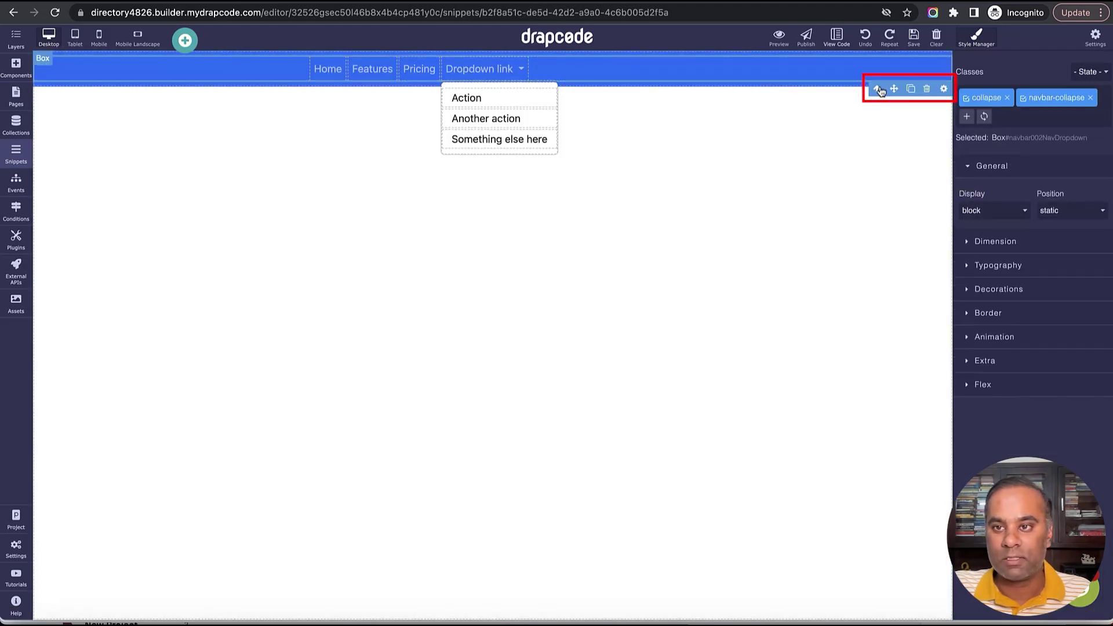
click(877, 90)
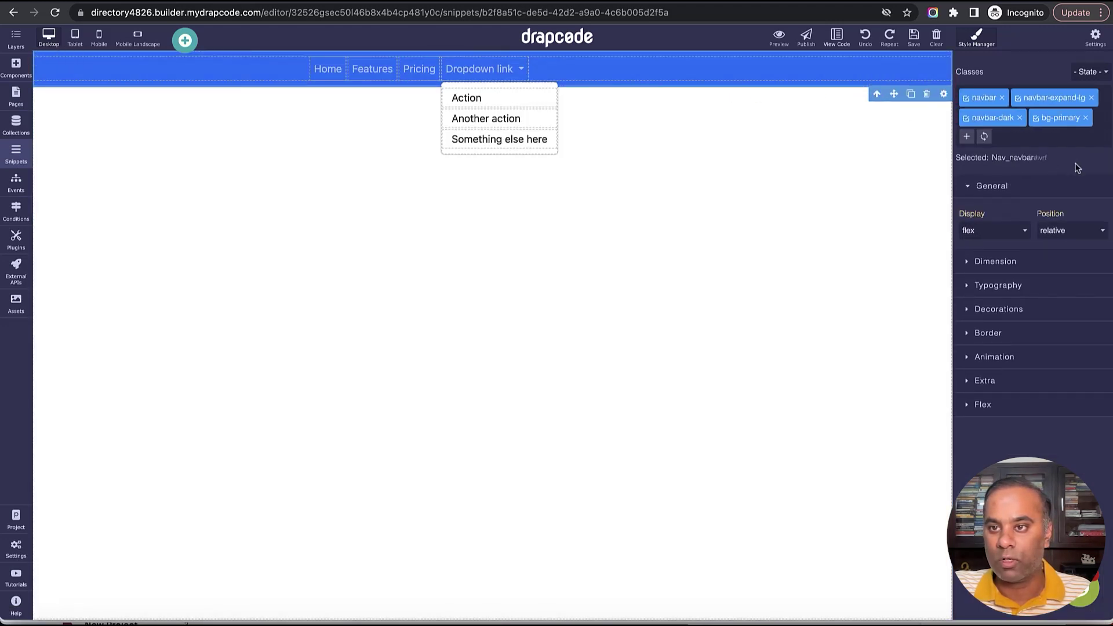
click(1085, 119)
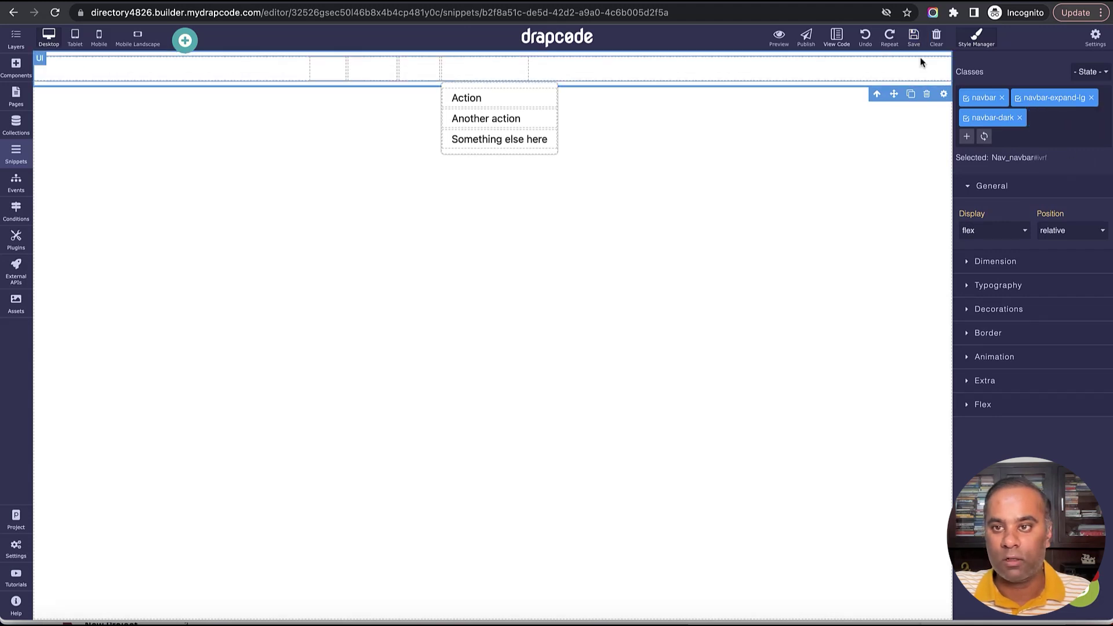
click(1020, 118)
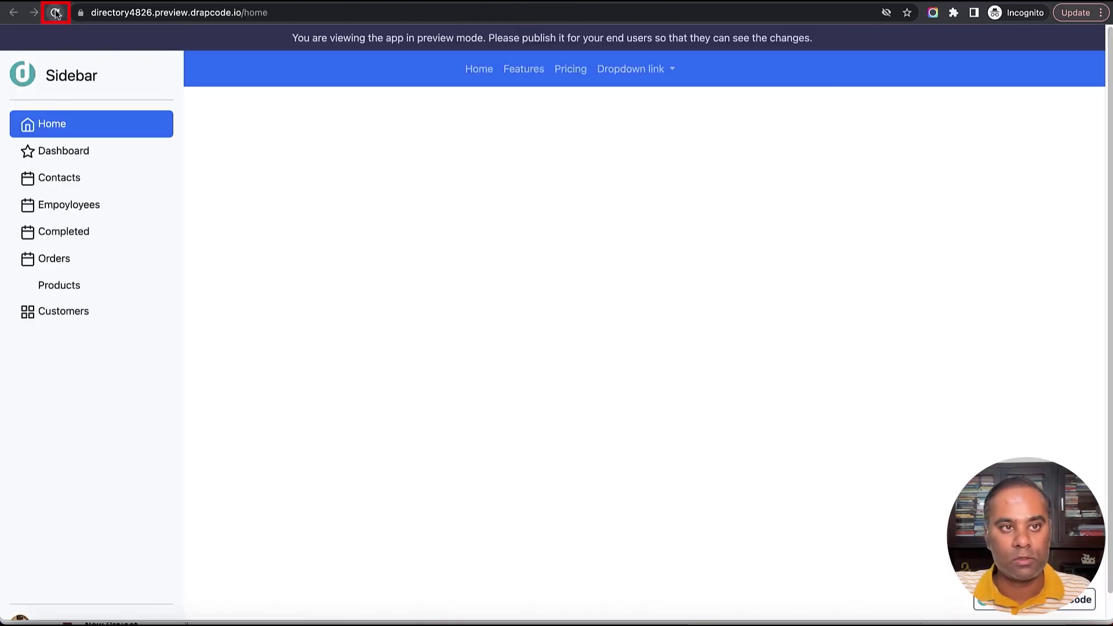
click(56, 12)
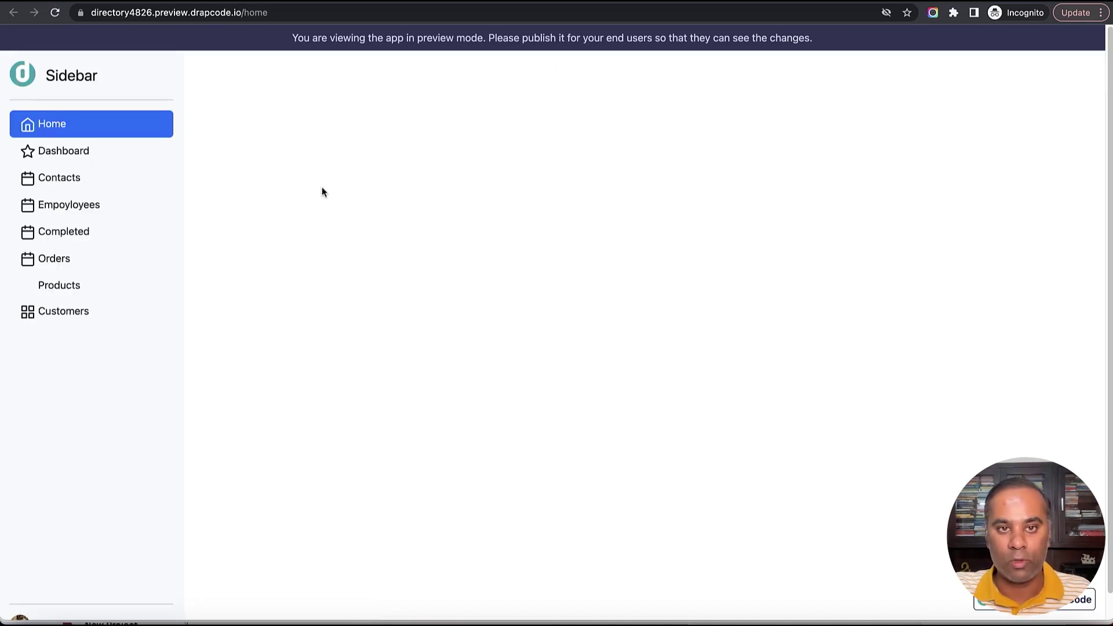
- Test the Dropdown link on the reloaded preview's white navbar
click(671, 70)
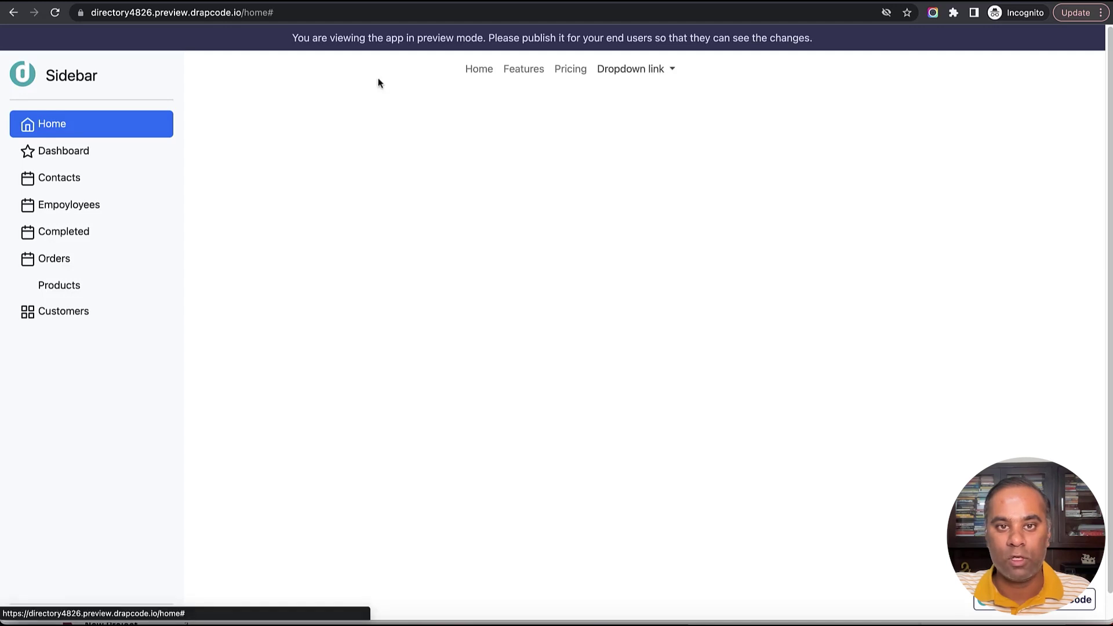